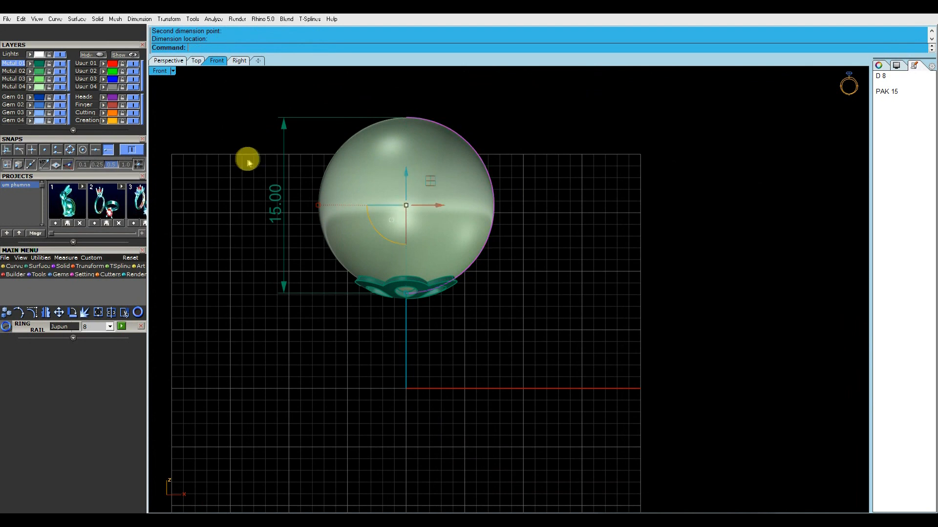
# Delete the vertical linear dimension beside the pearl sphere.
pyautogui.moveTo(248, 157)
pyautogui.mouseDown(button='right')
pyautogui.moveTo(259, 186)
pyautogui.moveTo(264, 157)
pyautogui.moveTo(232, 148)
pyautogui.mouseUp(button='right')
pyautogui.write('elete')
pyautogui.press('Return')
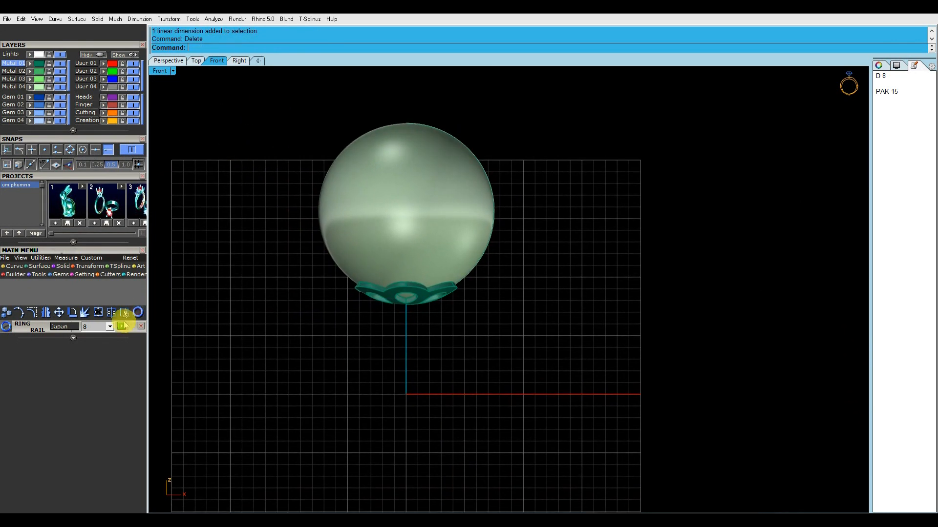
# Create a ring rail in Japan size 8 below the pearl.
pyautogui.click(125, 326)
pyautogui.moveTo(292, 319); pyautogui.dragTo(280, 297, button='right')
pyautogui.scroll(-4, 275, 296)
# Draw a 1.5 mm helper line straight down from the lowest quadrant point of the ring rail.
pyautogui.write('l')
pyautogui.press('Return')
pyautogui.click(71, 151)
pyautogui.click(108, 152)
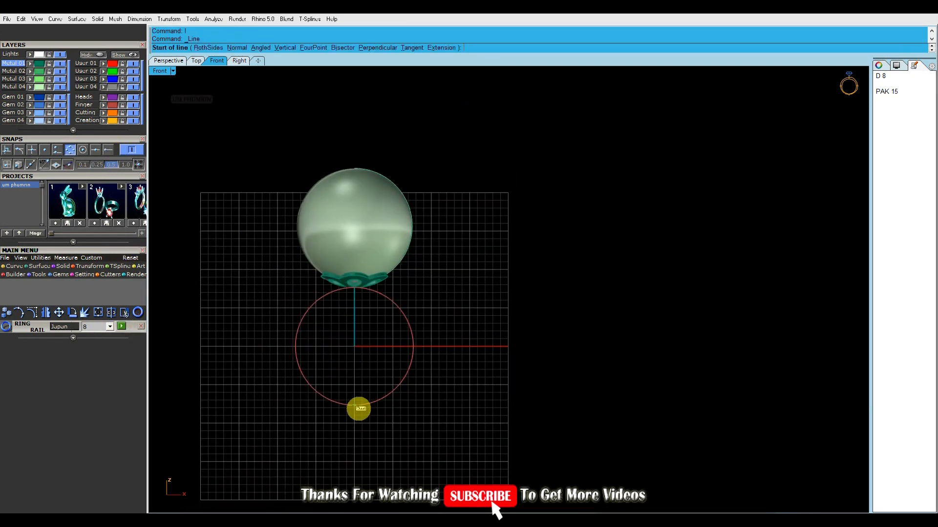
pyautogui.click(356, 407)
pyautogui.press('Return')
pyautogui.click(348, 429)
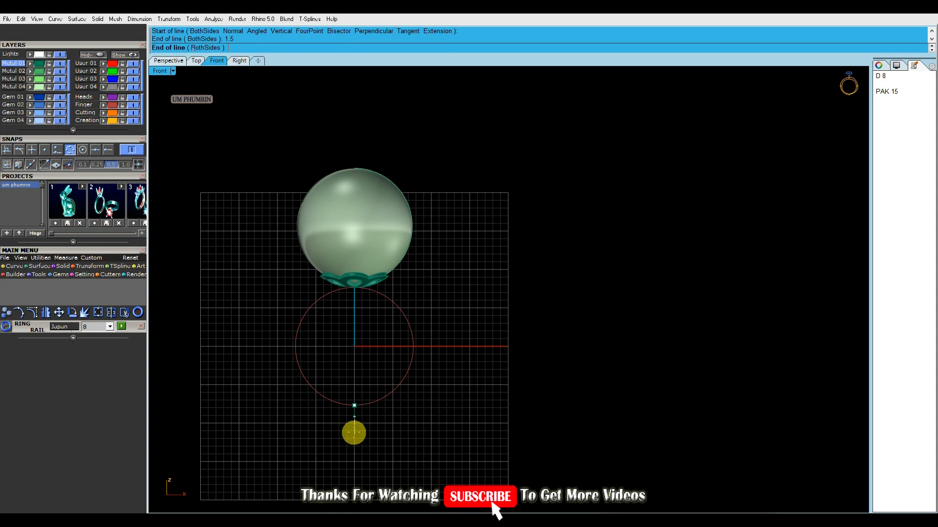
pyautogui.press('Return')
pyautogui.click(352, 432)
pyautogui.press('Return')
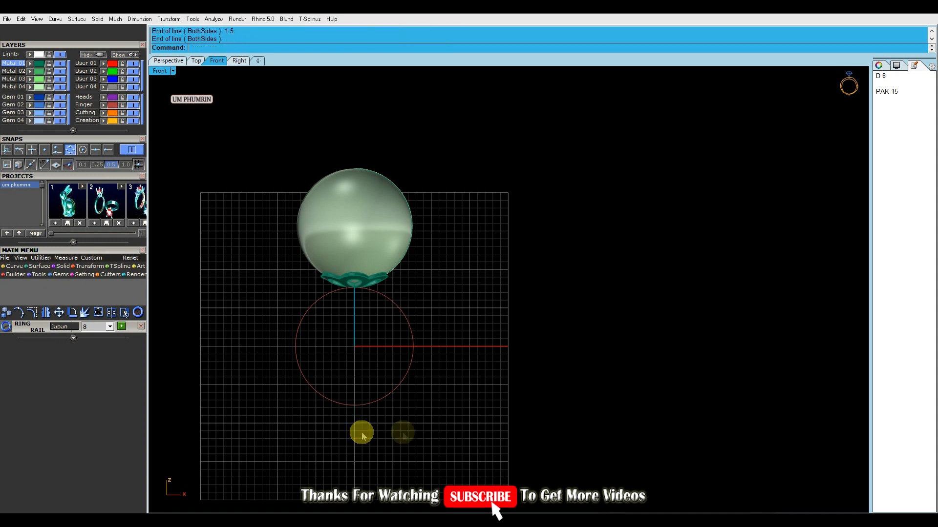
# Lock the Metal 04 layer so that the pearl sphere cannot be selected.
pyautogui.scroll(2, 360, 431)
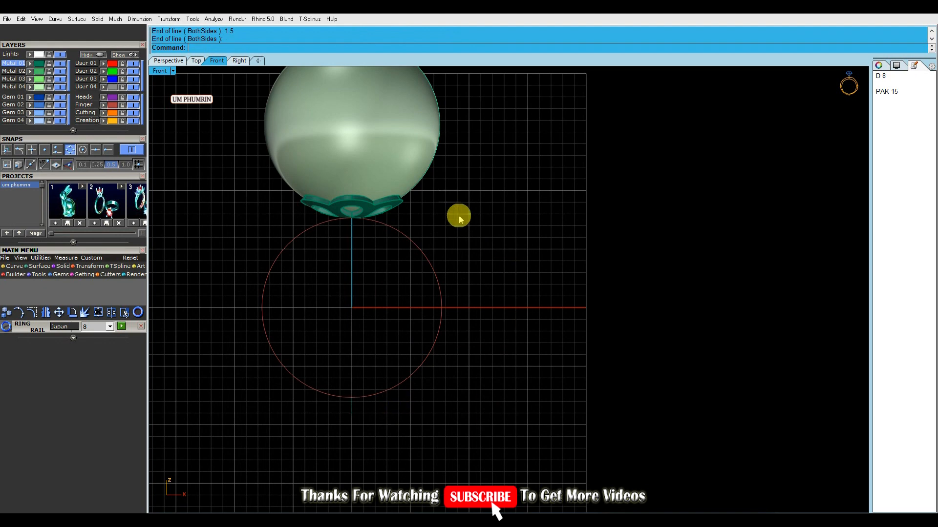
pyautogui.scroll(-3, 459, 220)
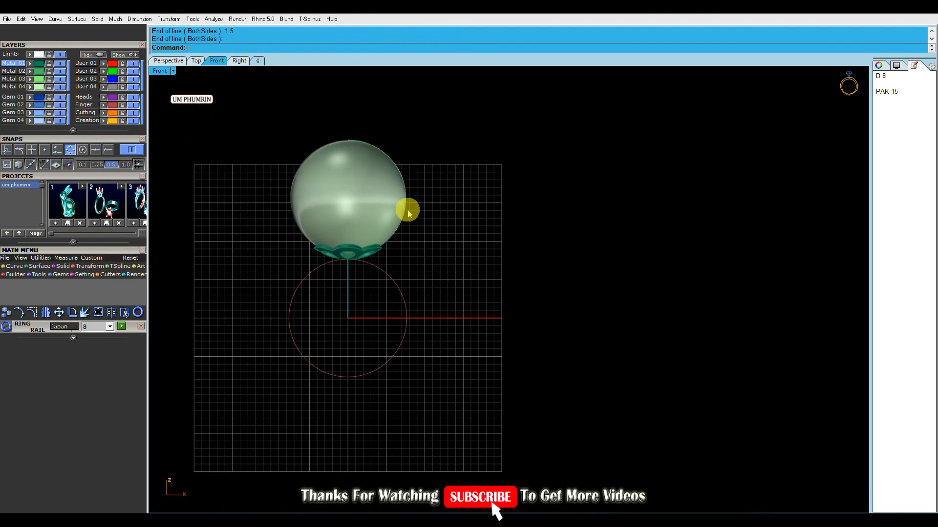
pyautogui.click(408, 207)
pyautogui.click(429, 228)
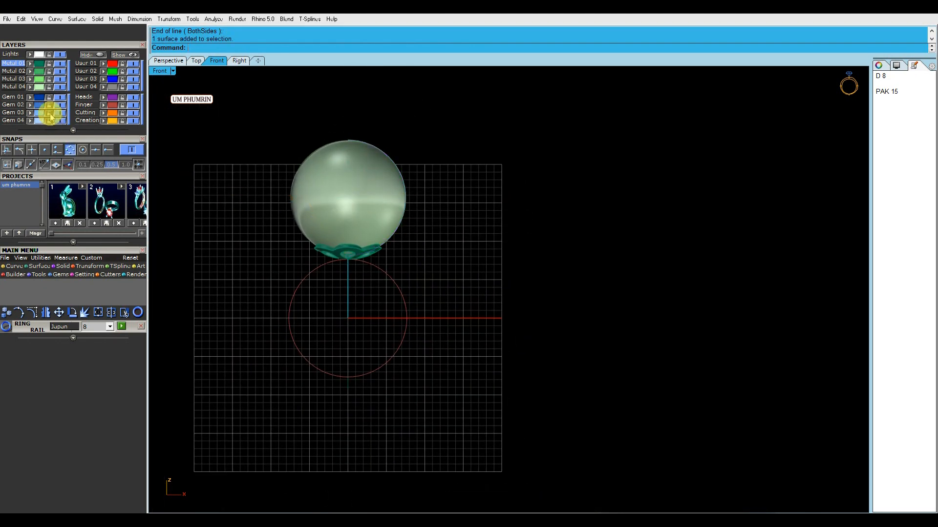
pyautogui.click(49, 86)
pyautogui.click(336, 163)
pyautogui.click(209, 168)
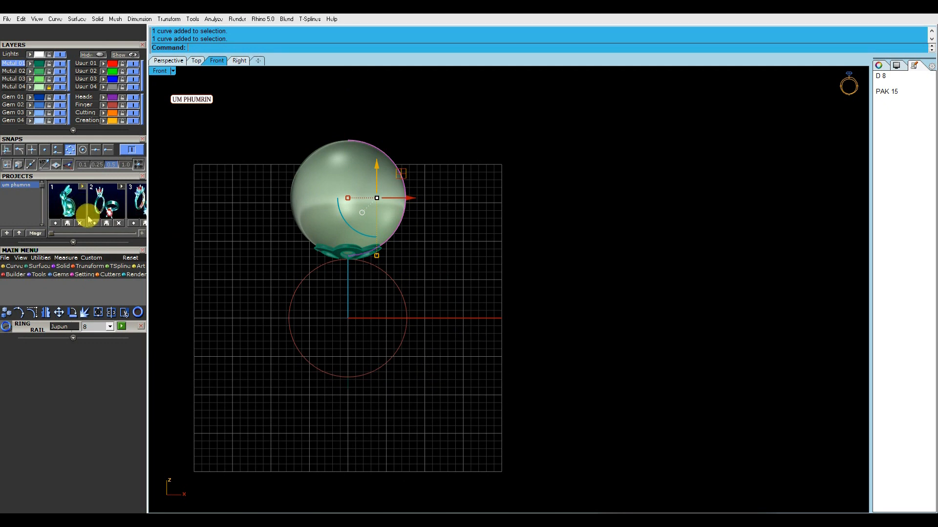
# Try a start-end-direction arc from the helper line's lower end up beside the pearl, with a horizontal start direction.
pyautogui.click(15, 266)
pyautogui.click(99, 285)
pyautogui.click(69, 149)
pyautogui.click(108, 149)
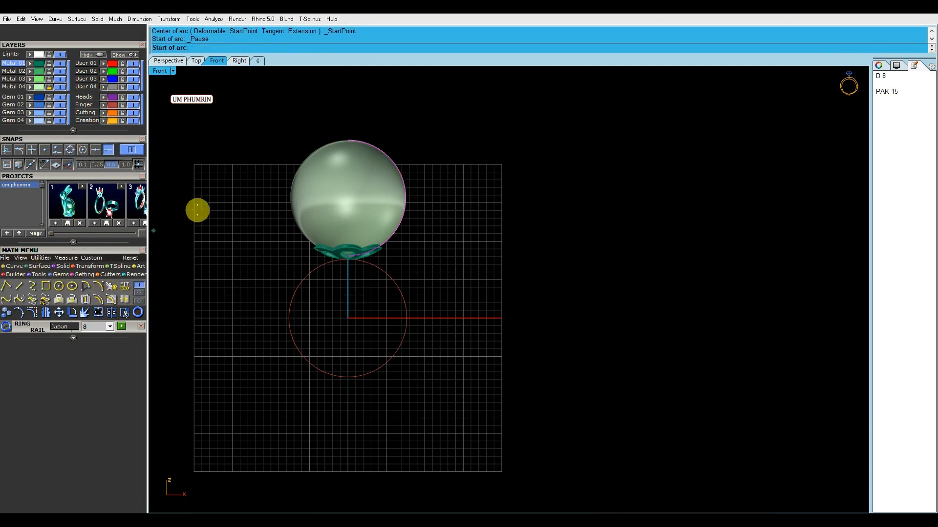
pyautogui.click(348, 389)
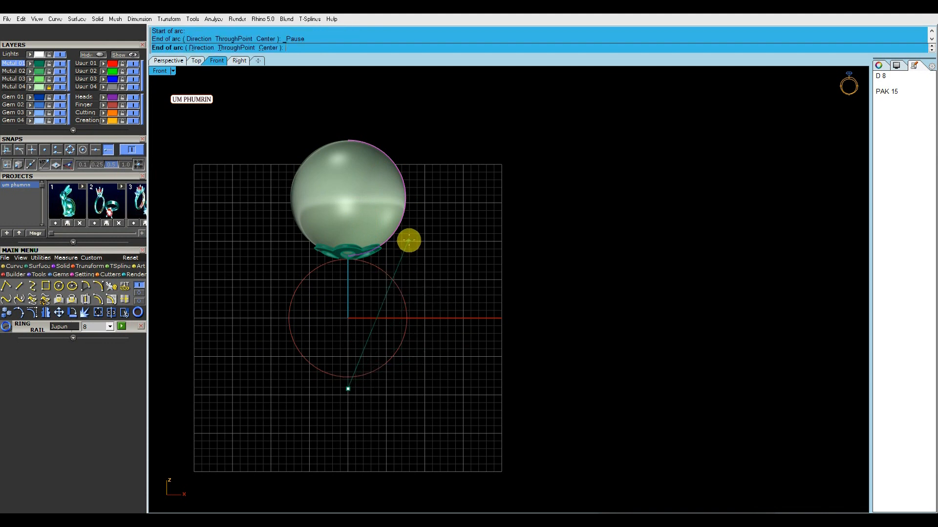
pyautogui.click(410, 240)
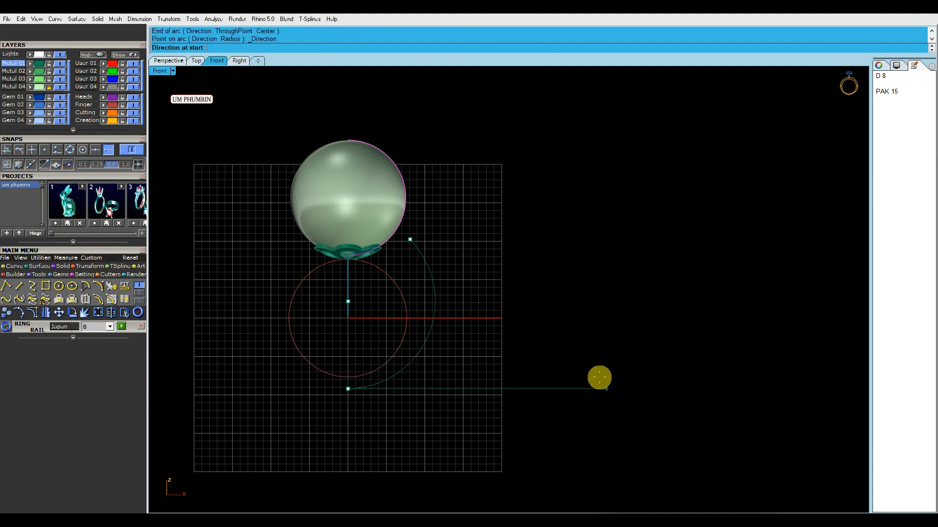
pyautogui.click(595, 374)
# Examine the new arc and the pearl's profile curve in the front and perspective views.
pyautogui.scroll(2, 440, 313)
pyautogui.click(431, 292)
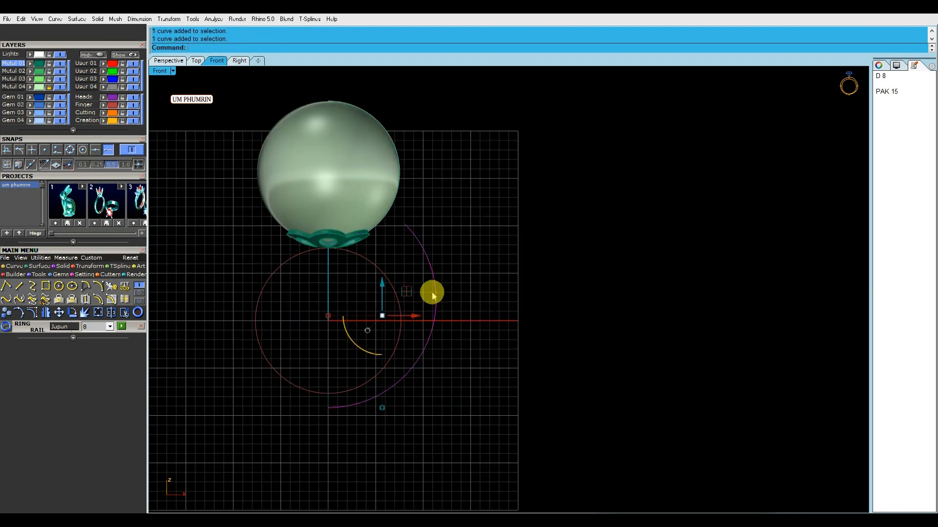
pyautogui.moveTo(464, 296); pyautogui.dragTo(478, 289, button='right')
pyautogui.click(532, 225)
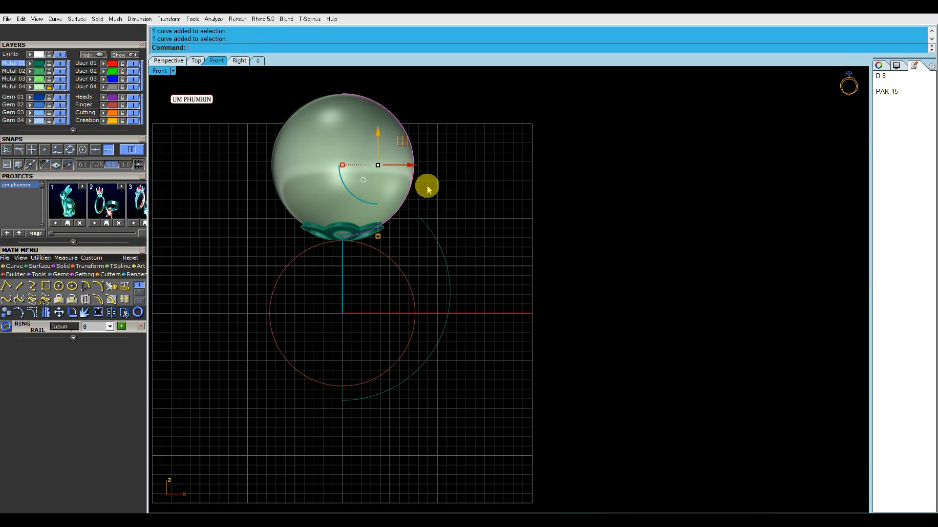
pyautogui.click(169, 60)
pyautogui.moveTo(251, 98); pyautogui.dragTo(491, 240, button='right')
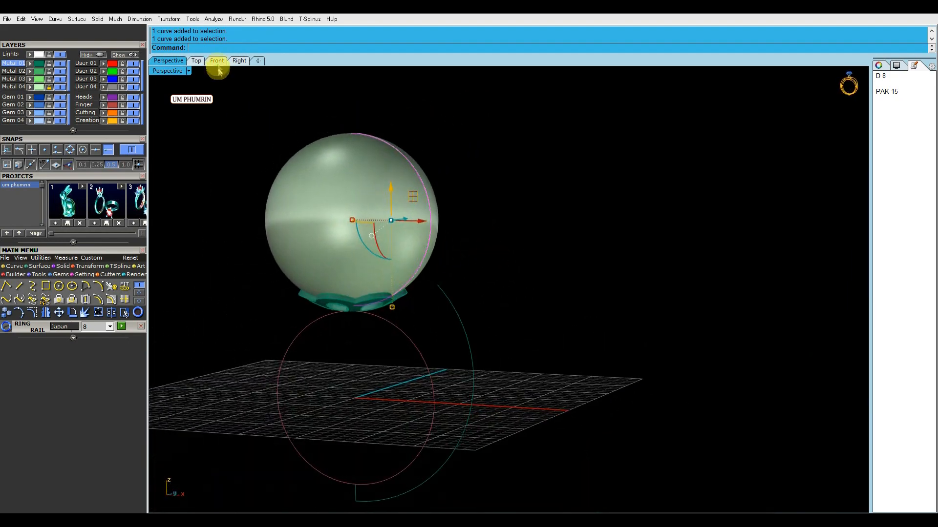
pyautogui.click(217, 61)
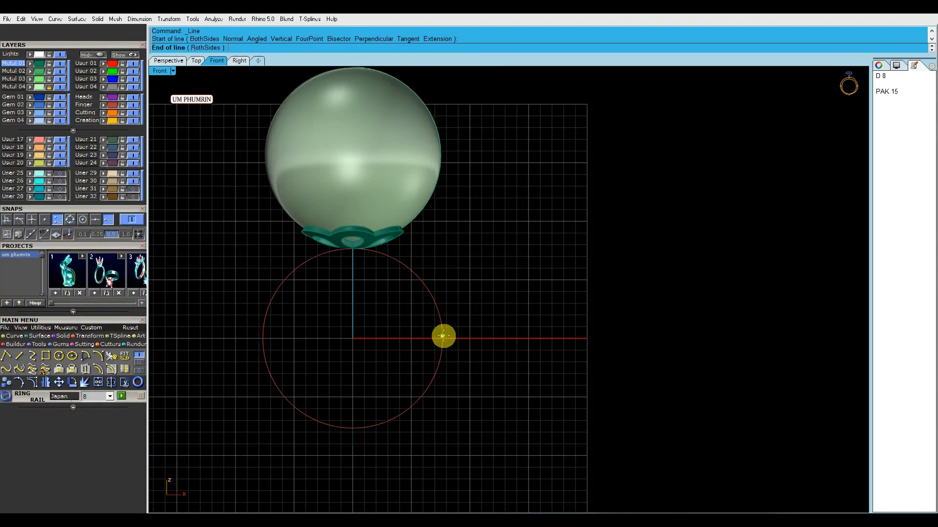
pyautogui.click(443, 337)
pyautogui.press('Escape')
pyautogui.press('Escape')
pyautogui.click(74, 130)
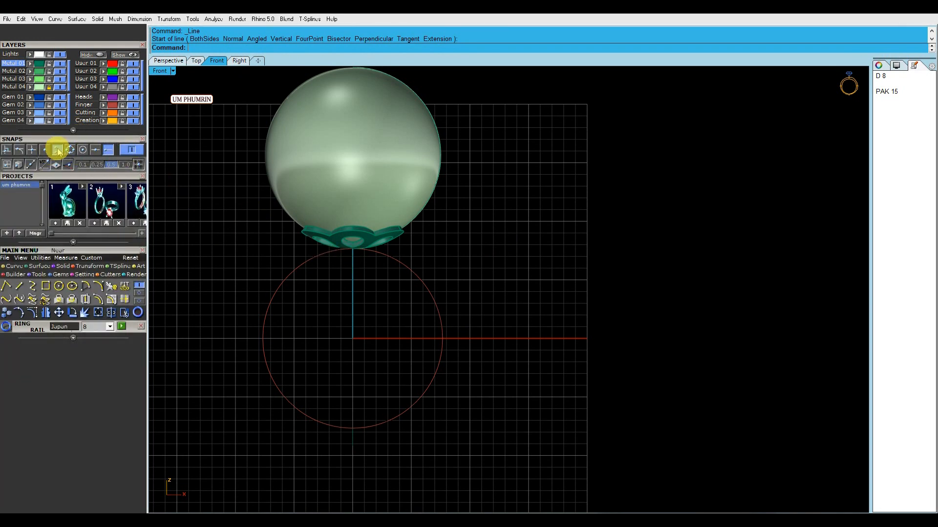
# Draw a 1.73 mm helper line horizontally outward from the ring rail's side quadrant point on the X axis.
pyautogui.click(70, 150)
pyautogui.click(442, 339)
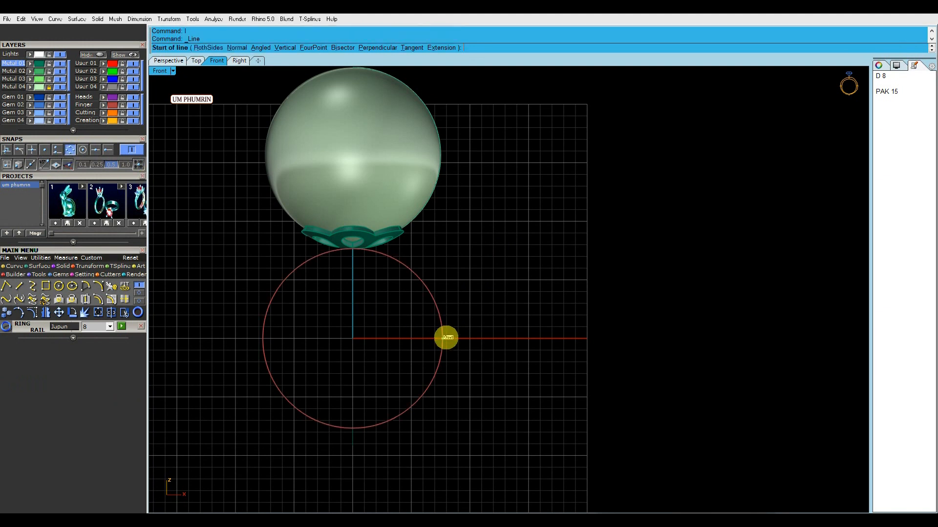
pyautogui.write('1.73')
pyautogui.press('Return')
pyautogui.click(463, 345)
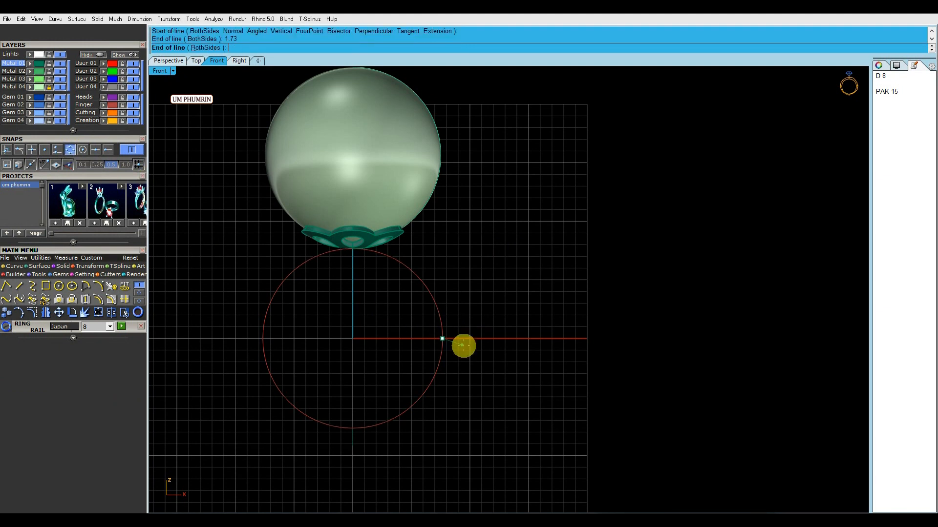
pyautogui.click(473, 341)
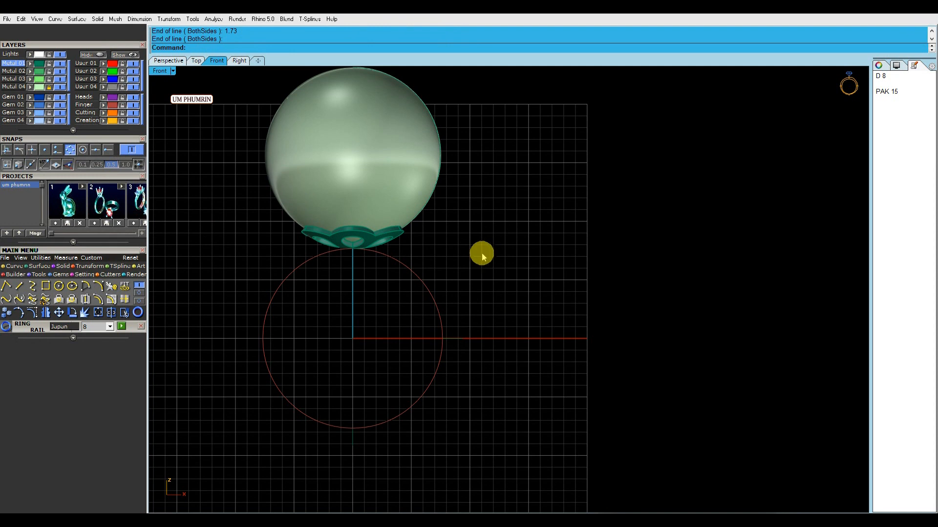
# Draw a start-end-direction arc from the bottom helper line's outer end to the side helper line's outer end, starting horizontally.
pyautogui.click(97, 286)
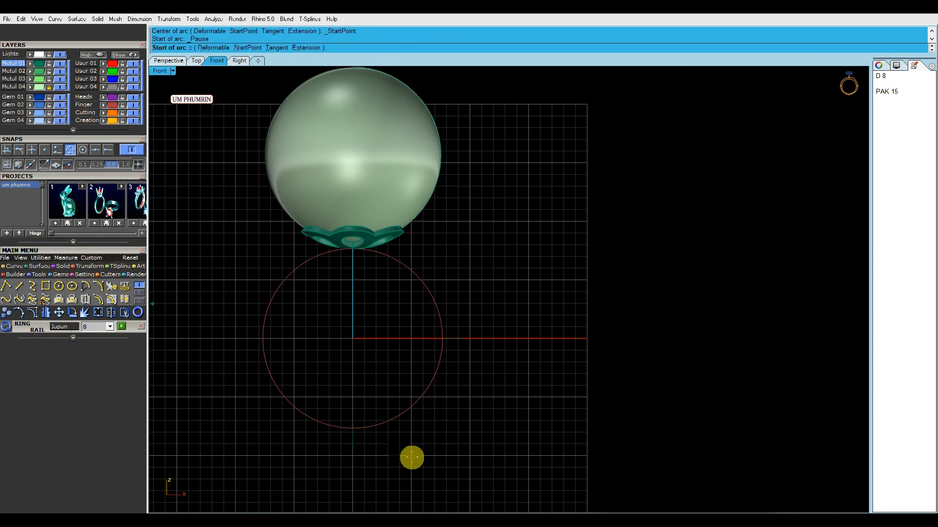
pyautogui.click(108, 150)
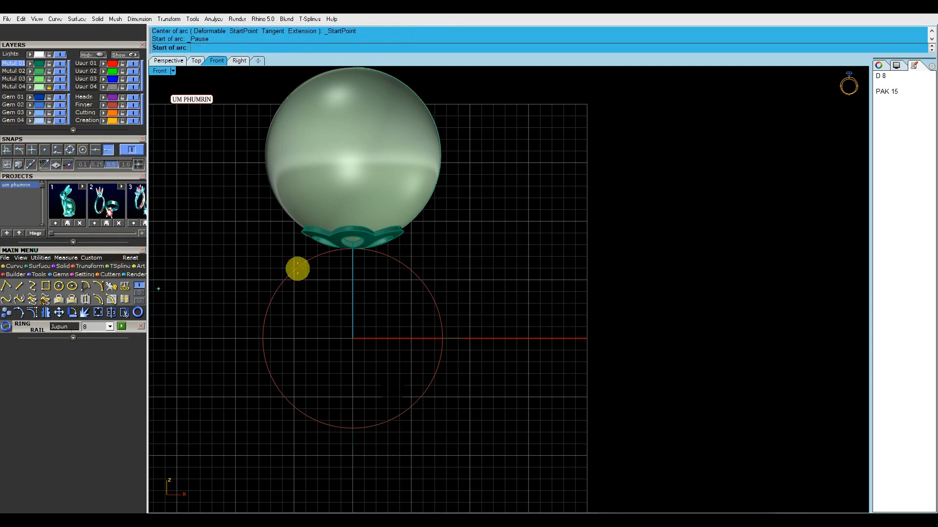
pyautogui.click(352, 446)
pyautogui.click(462, 337)
pyautogui.scroll(2, 448, 201)
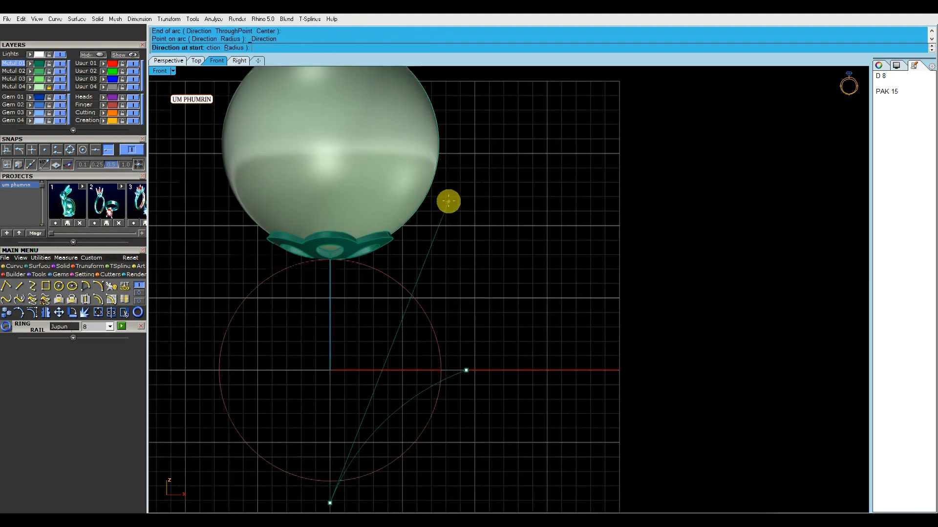
pyautogui.scroll(2, 448, 200)
pyautogui.scroll(-2, 430, 274)
pyautogui.moveTo(430, 275); pyautogui.dragTo(385, 208, button='right')
pyautogui.click(540, 402)
# Draw a second arc from the first arc's upper end to a point beside the pearl, with a vertical start direction.
pyautogui.rightClick(445, 359)
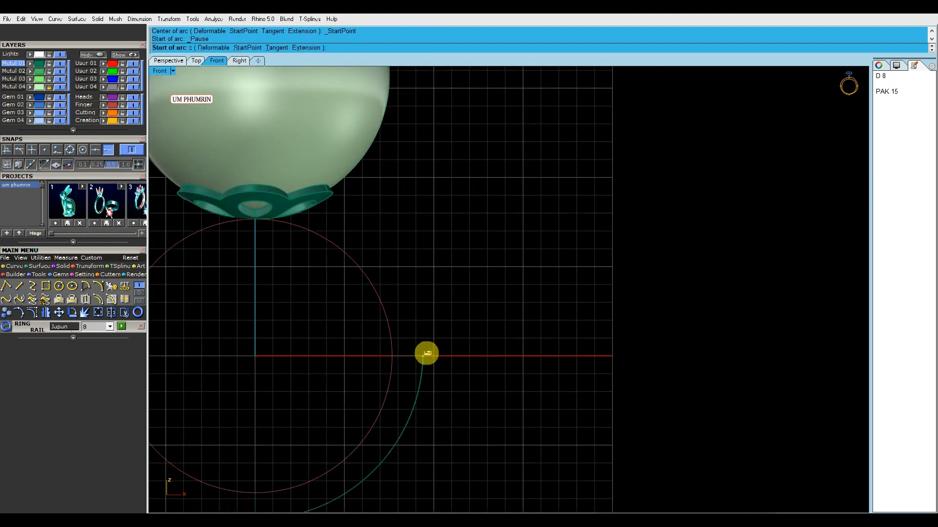
pyautogui.click(425, 355)
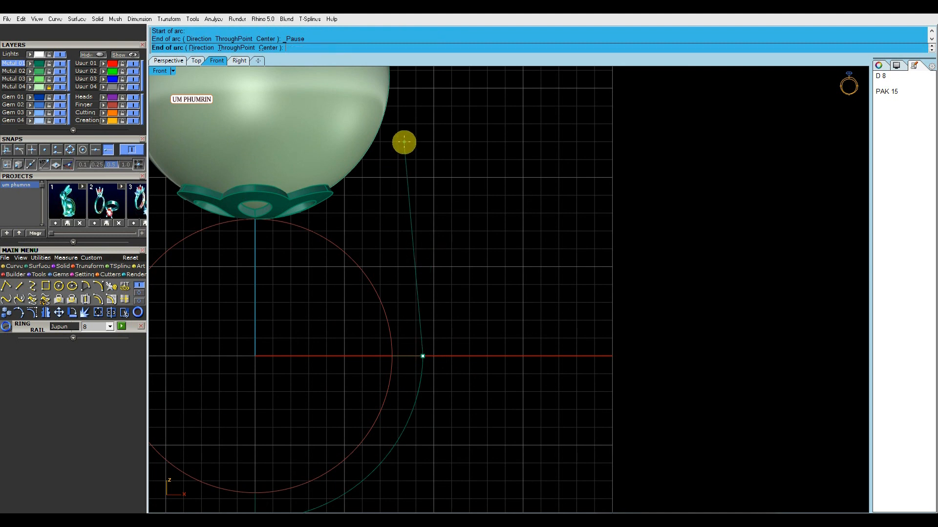
pyautogui.click(405, 142)
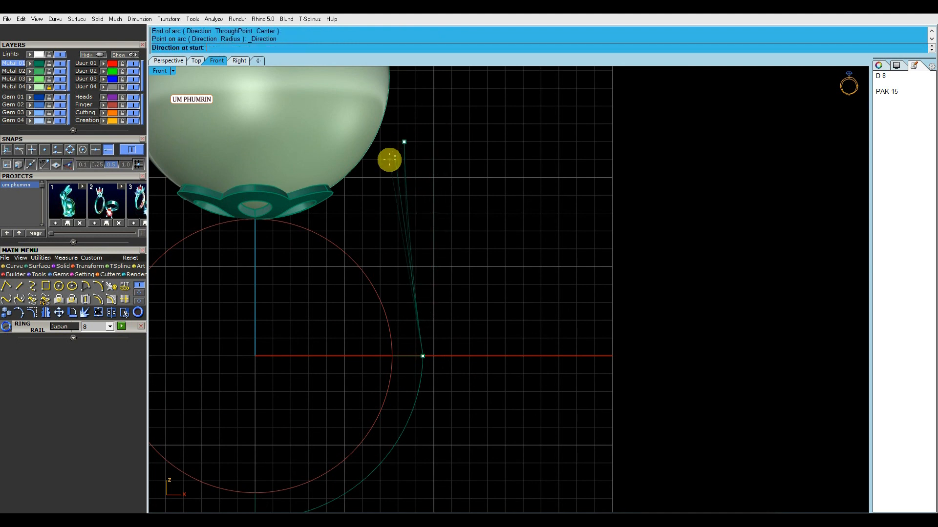
pyautogui.click(425, 164)
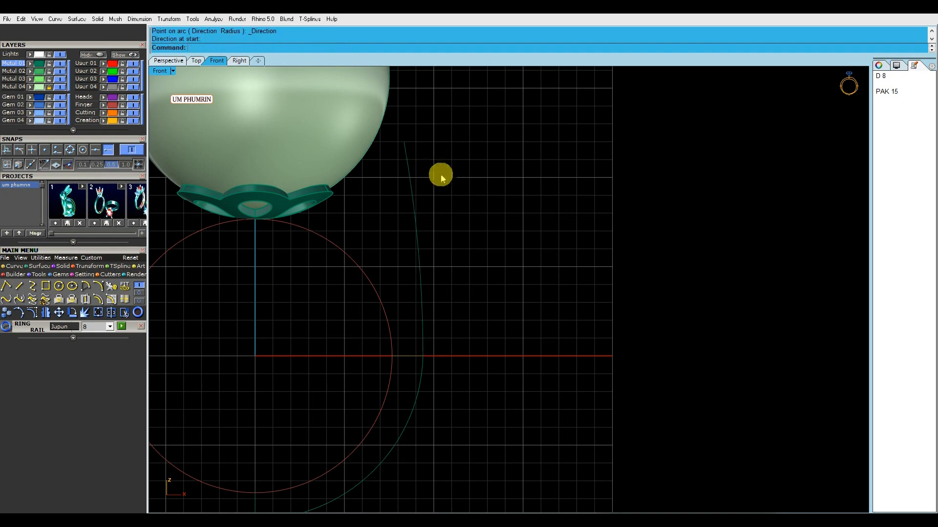
# Delete the leftover helper lines at the ring rail.
pyautogui.scroll(-2, 439, 205)
pyautogui.click(481, 314)
pyautogui.press('Delete')
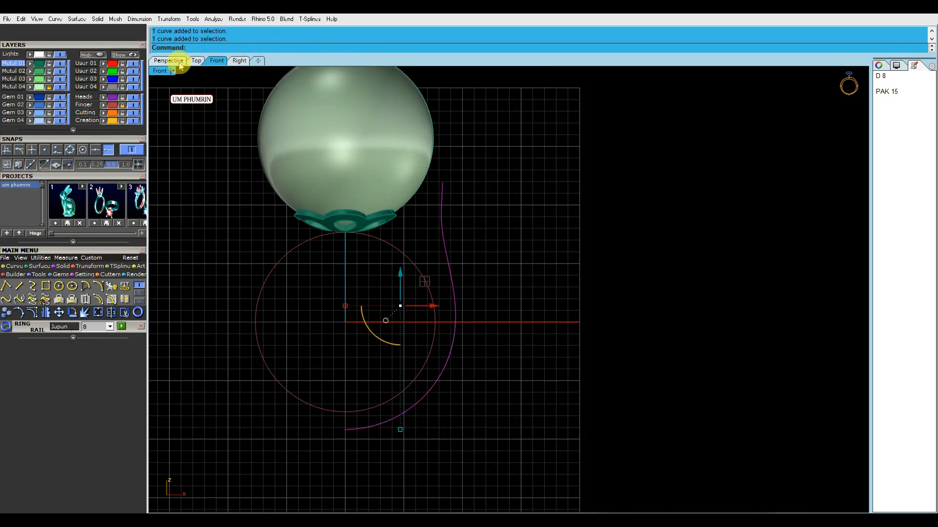
# Examine the shape of the shank curve in the perspective and front views.
pyautogui.click(172, 61)
pyautogui.moveTo(433, 224); pyautogui.dragTo(523, 217, button='right')
pyautogui.click(223, 63)
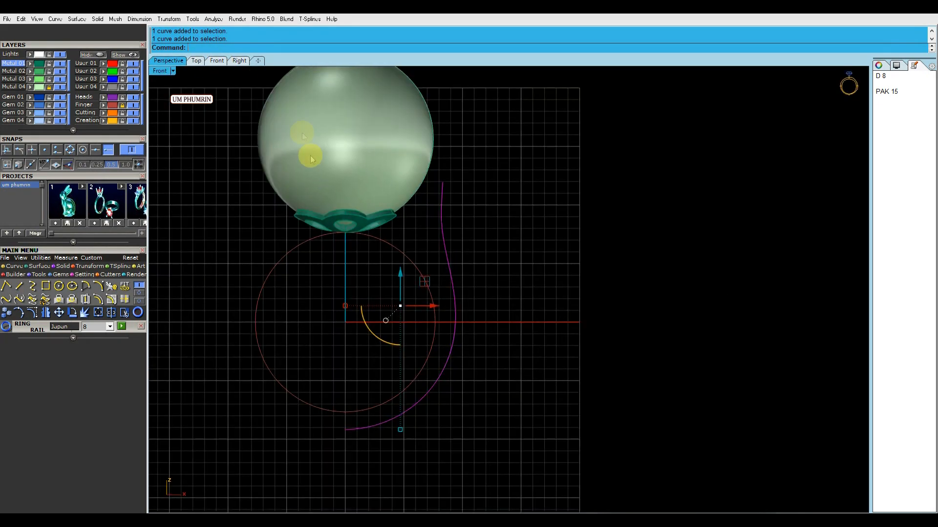
pyautogui.moveTo(358, 188); pyautogui.dragTo(384, 208, button='right')
pyautogui.moveTo(511, 214); pyautogui.dragTo(493, 229, button='right')
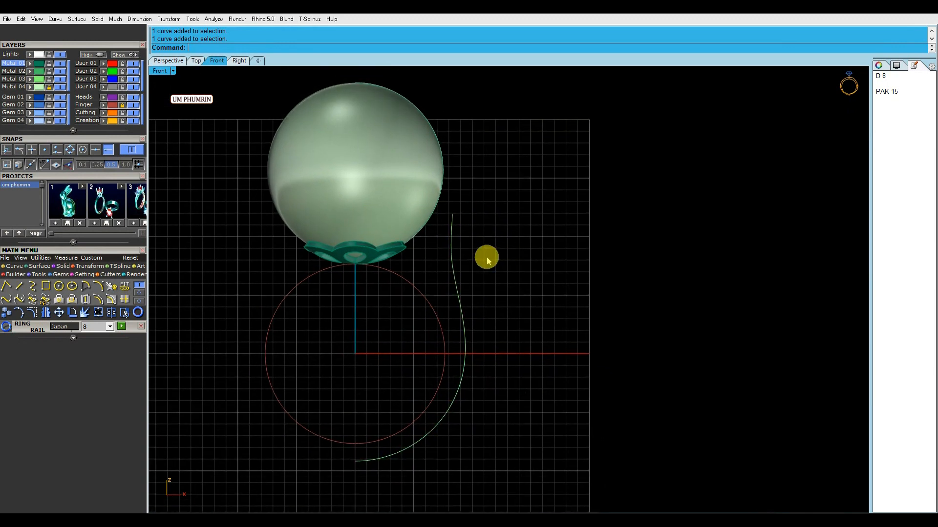
pyautogui.click(171, 60)
pyautogui.moveTo(371, 174); pyautogui.dragTo(337, 220, button='right')
pyautogui.moveTo(505, 254); pyautogui.dragTo(446, 292, button='right')
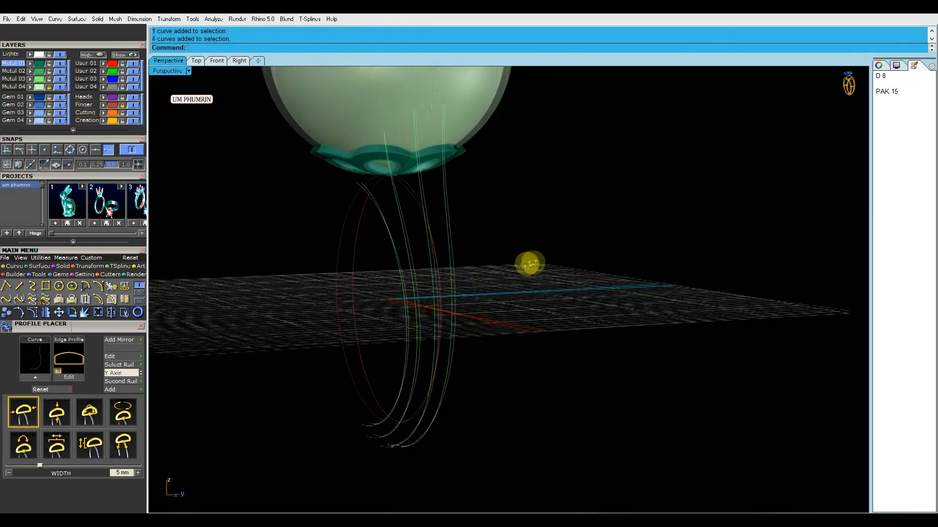
# Mirror the three offset shank curves across the X axis as copies, starting the mirror plane at the origin (0).
pyautogui.scroll(4, 446, 291)
pyautogui.moveTo(455, 296); pyautogui.dragTo(327, 258)
pyautogui.scroll(-4, 378, 266)
pyautogui.moveTo(432, 277); pyautogui.dragTo(420, 303, button='right')
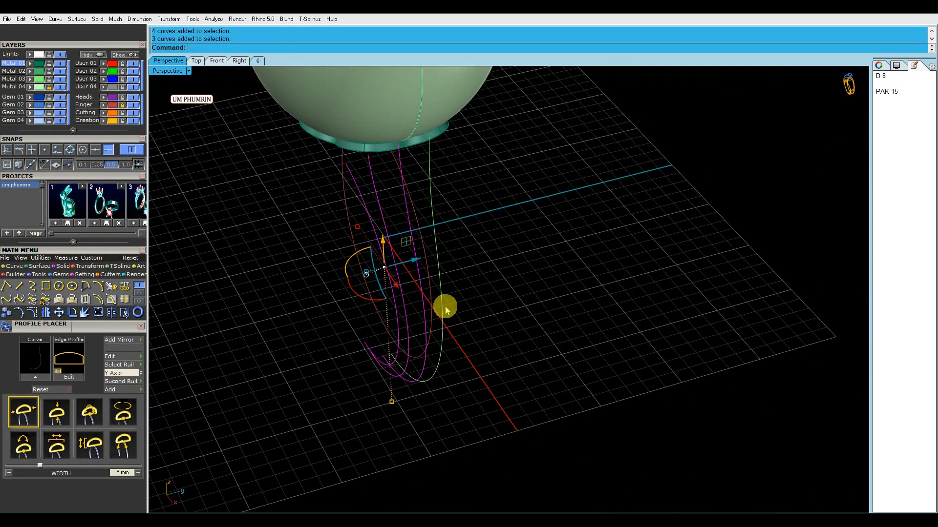
pyautogui.moveTo(474, 310); pyautogui.dragTo(501, 307, button='right')
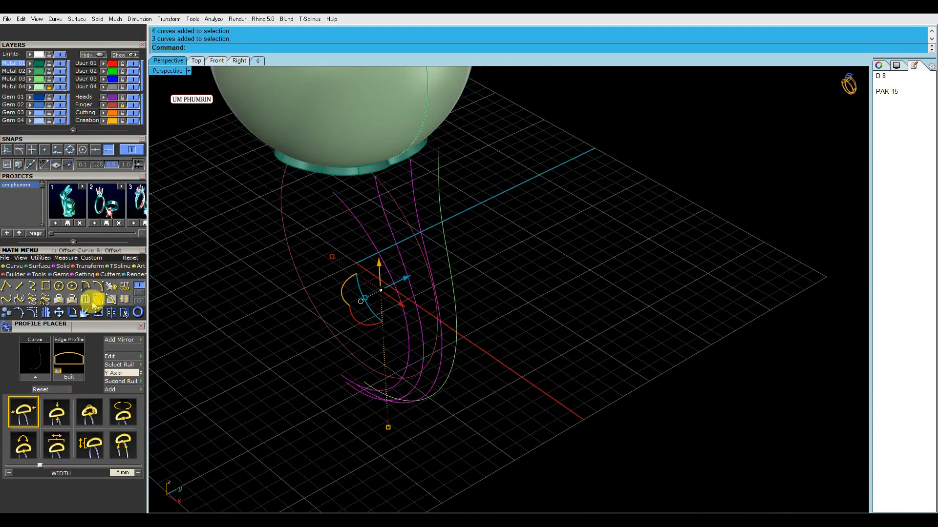
pyautogui.moveTo(401, 286); pyautogui.dragTo(364, 322, button='right')
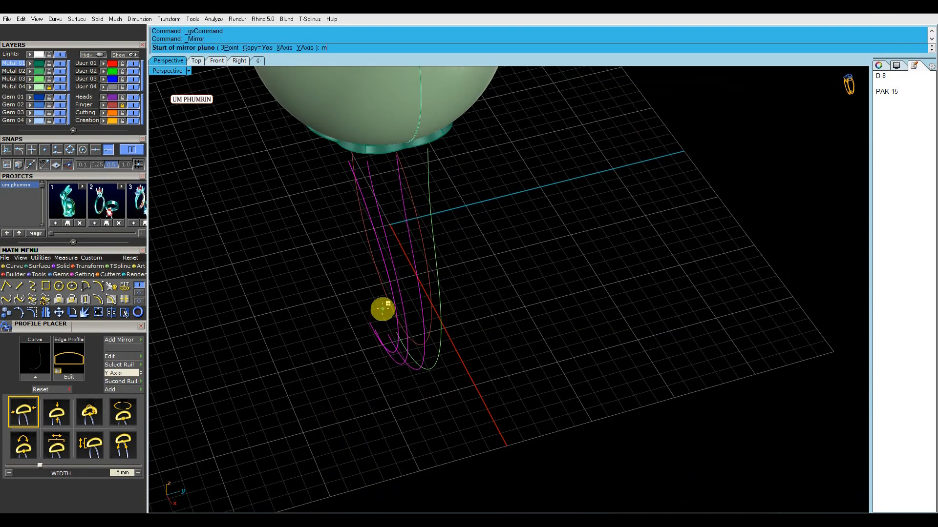
pyautogui.press('Return')
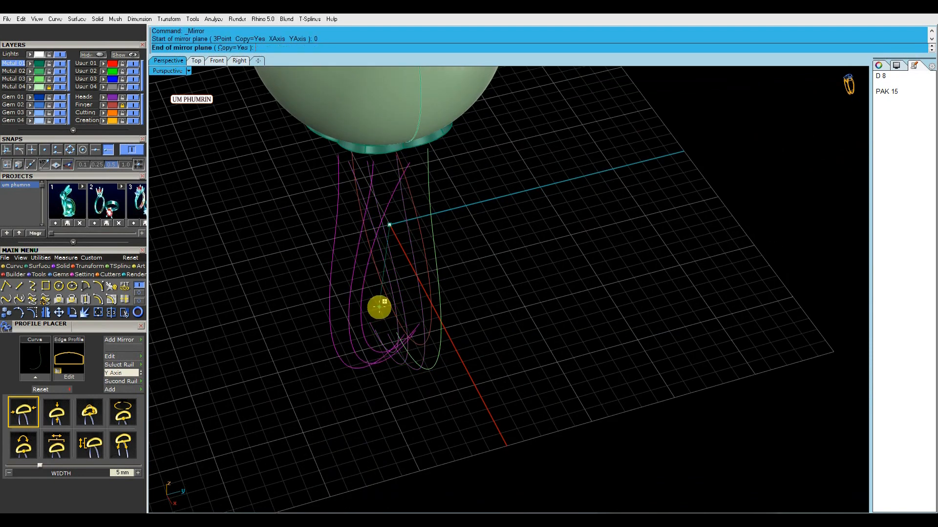
pyautogui.click(485, 443)
# Loft a surface through the six shank profile curves on the ring's side.
pyautogui.moveTo(506, 399); pyautogui.dragTo(605, 379, button='right')
pyautogui.moveTo(605, 380); pyautogui.dragTo(427, 322)
pyautogui.write('Lo')
pyautogui.press('Return')
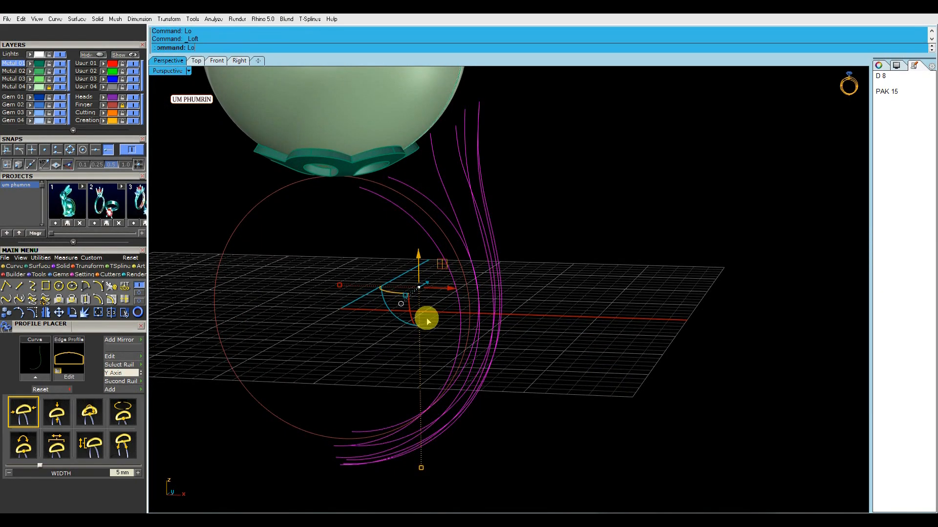
pyautogui.moveTo(480, 325)
pyautogui.mouseDown(button='right')
pyautogui.moveTo(366, 310)
pyautogui.moveTo(487, 329)
pyautogui.mouseUp(button='right')
pyautogui.press('Return')
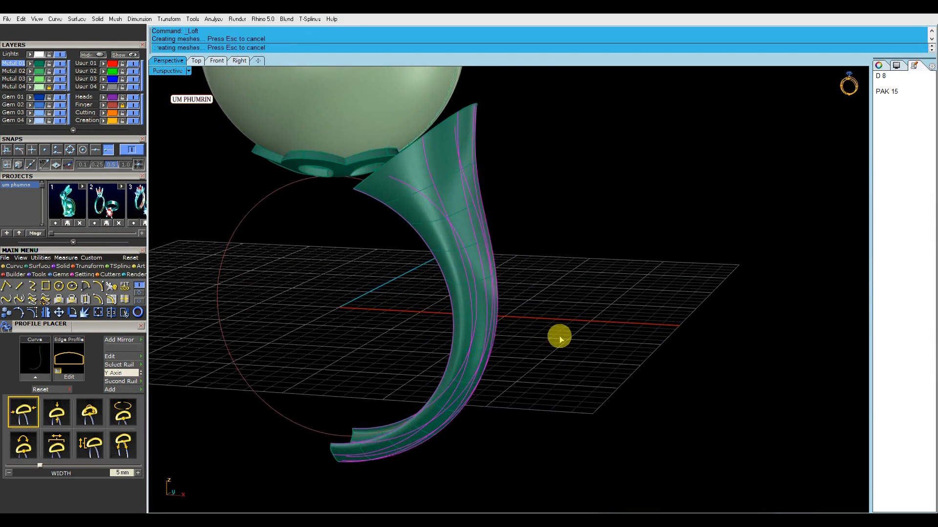
# Turn off surface isocurves for the lofted shank surface and in the Shaded display settings.
pyautogui.click(468, 269)
pyautogui.moveTo(571, 276); pyautogui.dragTo(595, 290, button='right')
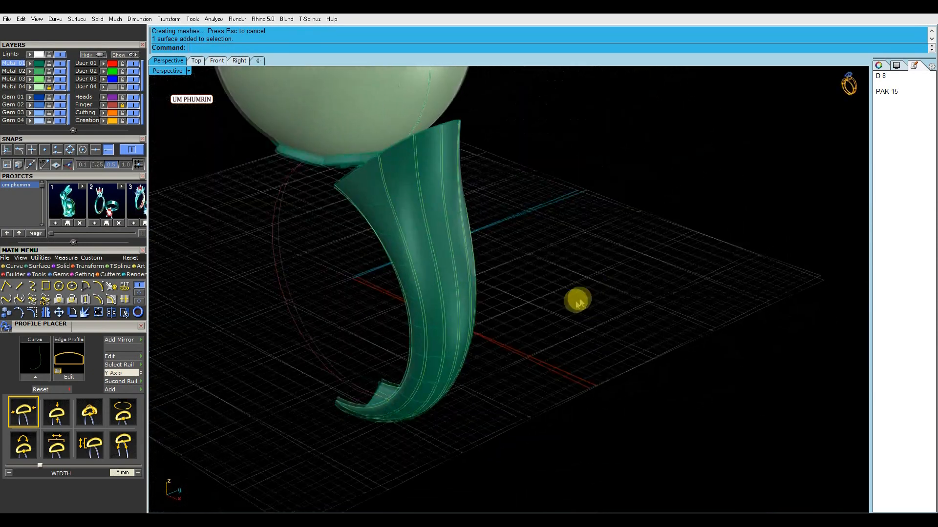
pyautogui.click(437, 291)
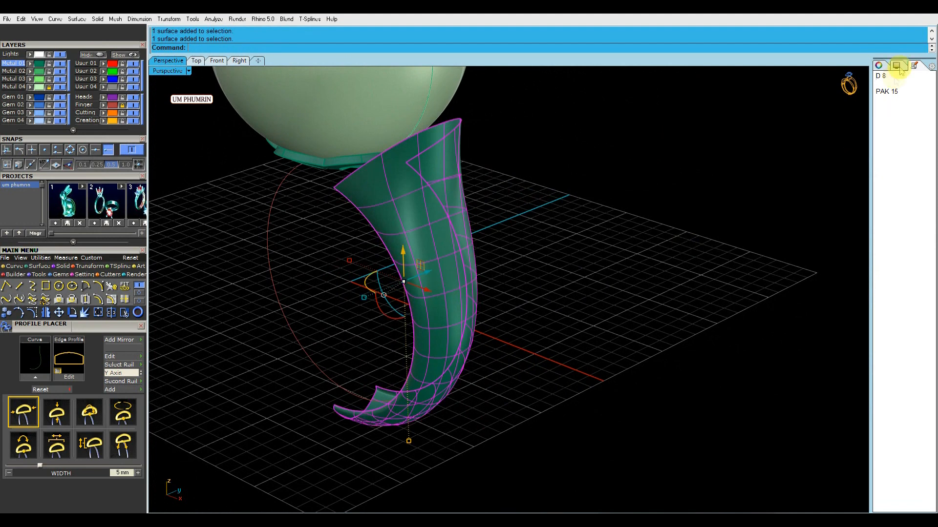
pyautogui.click(879, 68)
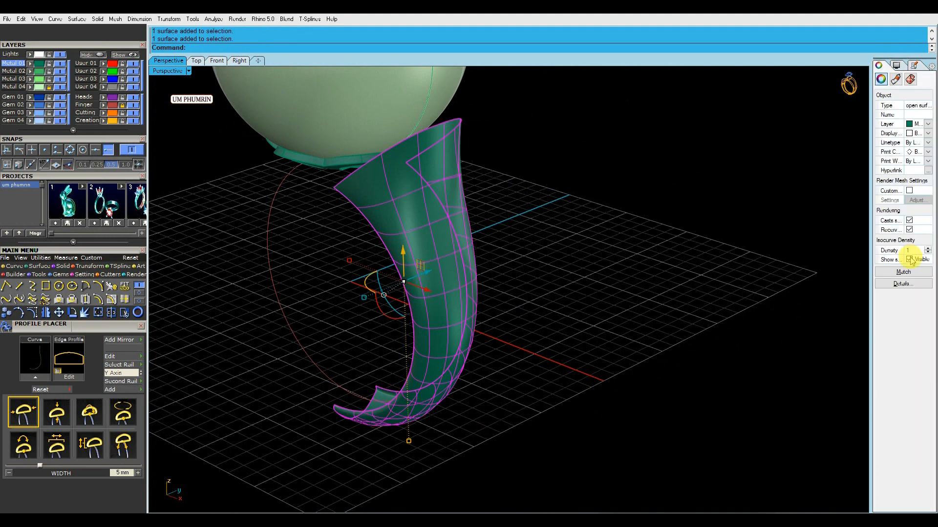
pyautogui.click(681, 258)
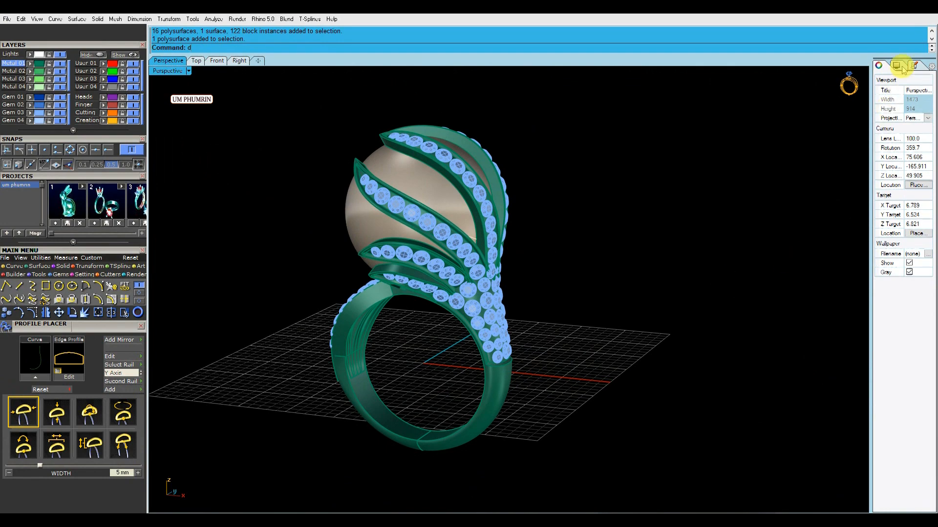
pyautogui.click(898, 65)
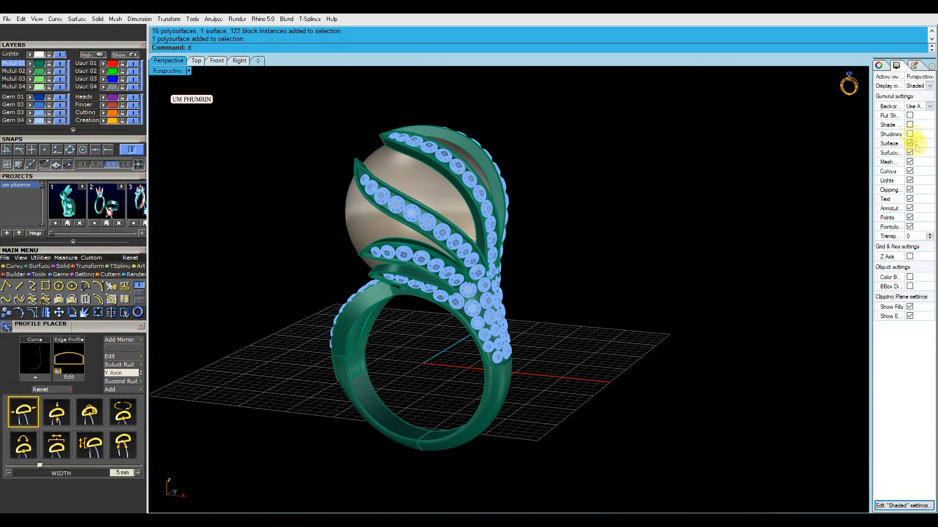
# Isolate the two crossing gem-set bands at the ring's shoulder, hiding everything else.
pyautogui.moveTo(683, 181); pyautogui.dragTo(505, 252, button='right')
pyautogui.scroll(6, 505, 252)
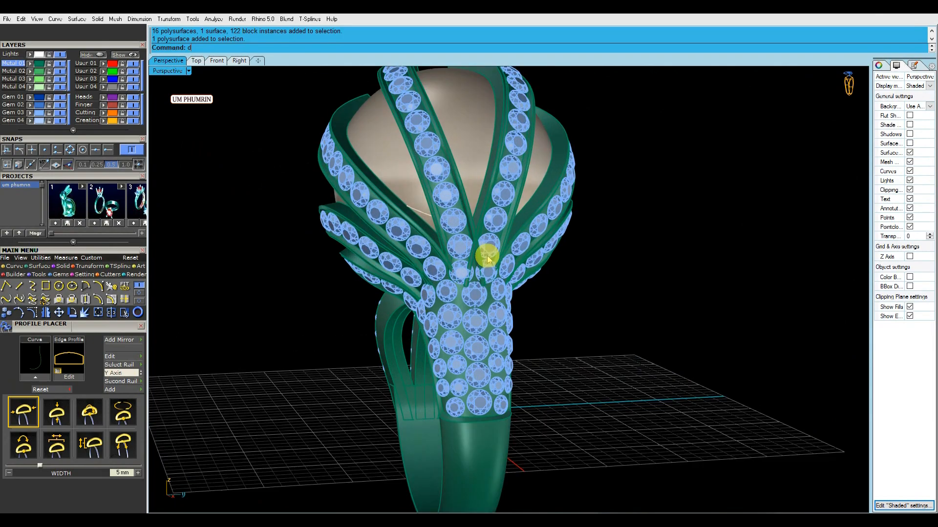
pyautogui.moveTo(461, 262); pyautogui.dragTo(484, 253, button='right')
pyautogui.scroll(4, 505, 258)
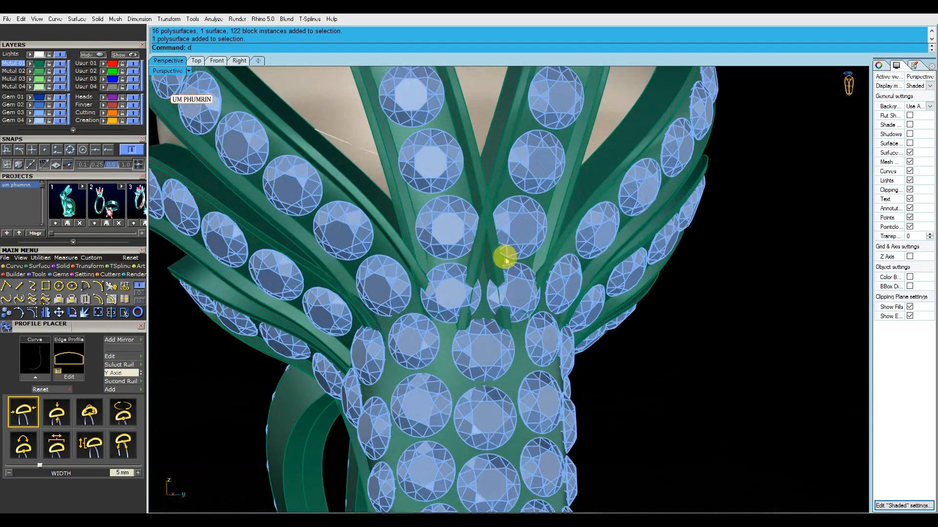
pyautogui.keyDown('shift'); pyautogui.click(495, 203); pyautogui.keyUp('shift')
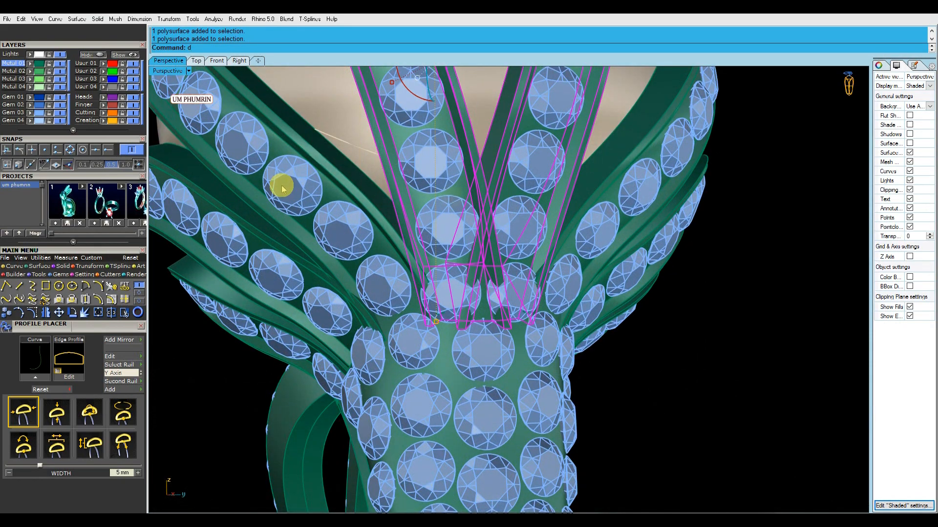
pyautogui.click(93, 56)
# Duplicate the two arched edges at the lower ends of the bands and delete the duplicated curves.
pyautogui.moveTo(389, 192); pyautogui.dragTo(469, 274, button='right')
pyautogui.scroll(3, 464, 200)
pyautogui.moveTo(469, 274); pyautogui.dragTo(512, 217, button='right')
pyautogui.write('dupedge')
pyautogui.press('Return')
pyautogui.click(385, 335)
pyautogui.click(520, 334)
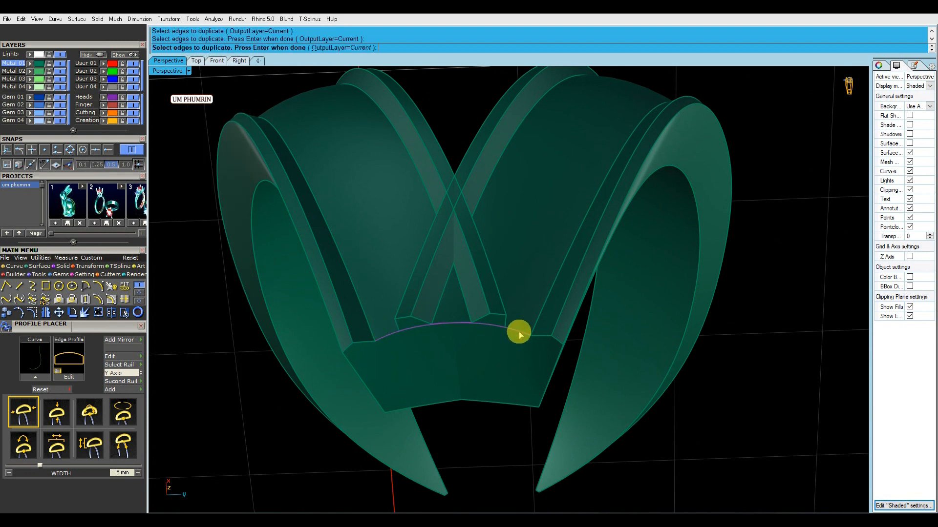
pyautogui.rightClick(529, 322)
pyautogui.moveTo(513, 289)
pyautogui.mouseDown(button='right')
pyautogui.moveTo(514, 317)
pyautogui.moveTo(527, 302)
pyautogui.mouseUp(button='right')
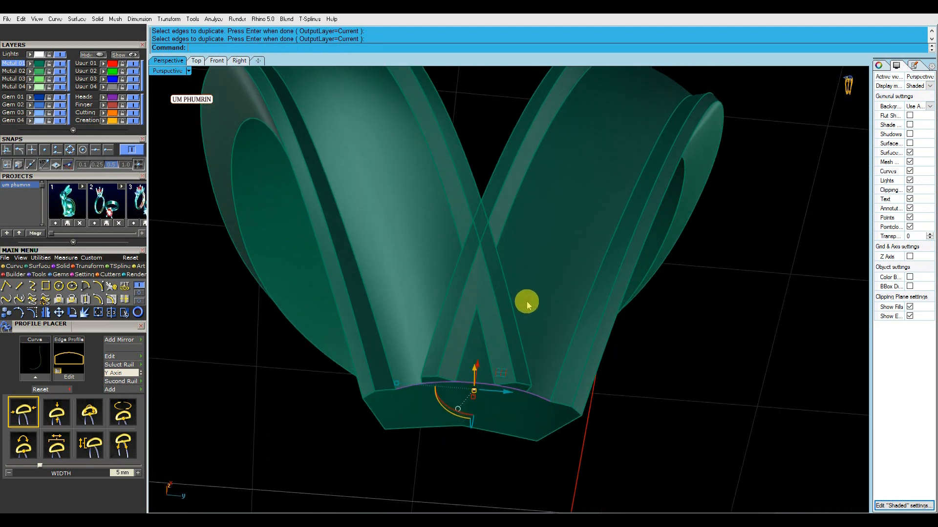
pyautogui.moveTo(278, 353); pyautogui.dragTo(699, 454)
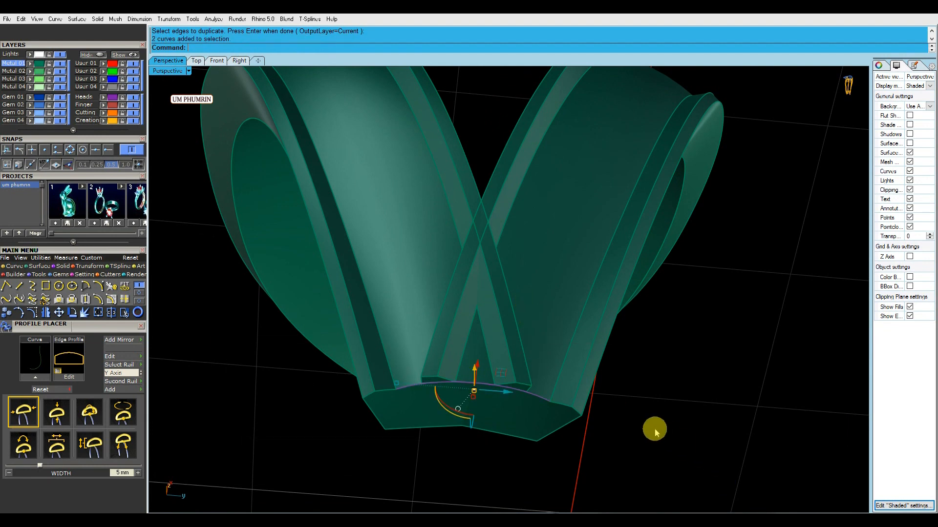
pyautogui.press('Return')
# Extract the four overlapping rim surfaces from the two crossing band polysurfaces.
pyautogui.moveTo(580, 331); pyautogui.dragTo(514, 326, button='right')
pyautogui.click(466, 293)
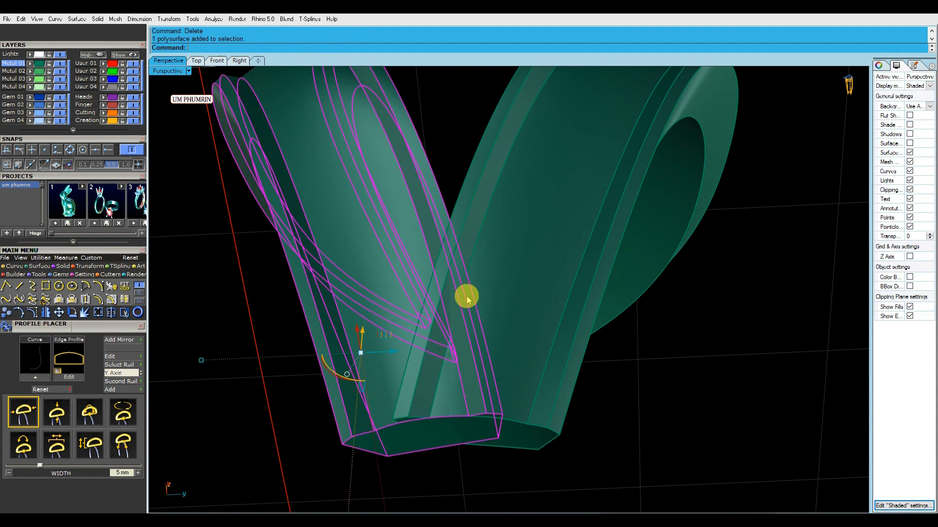
pyautogui.click(454, 164)
pyautogui.moveTo(507, 235)
pyautogui.mouseDown(button='right')
pyautogui.moveTo(500, 220)
pyautogui.moveTo(489, 233)
pyautogui.mouseUp(button='right')
pyautogui.scroll(3, 454, 270)
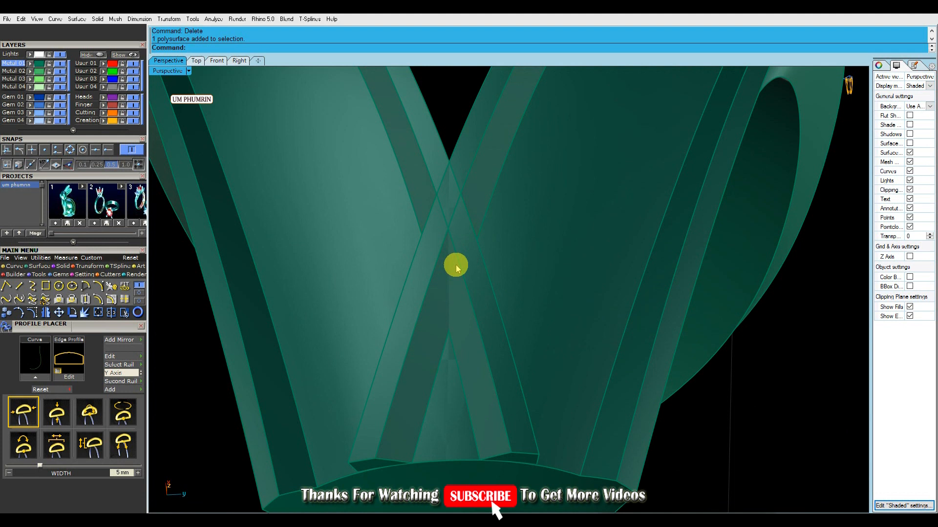
pyautogui.press('Return')
pyautogui.click(437, 220)
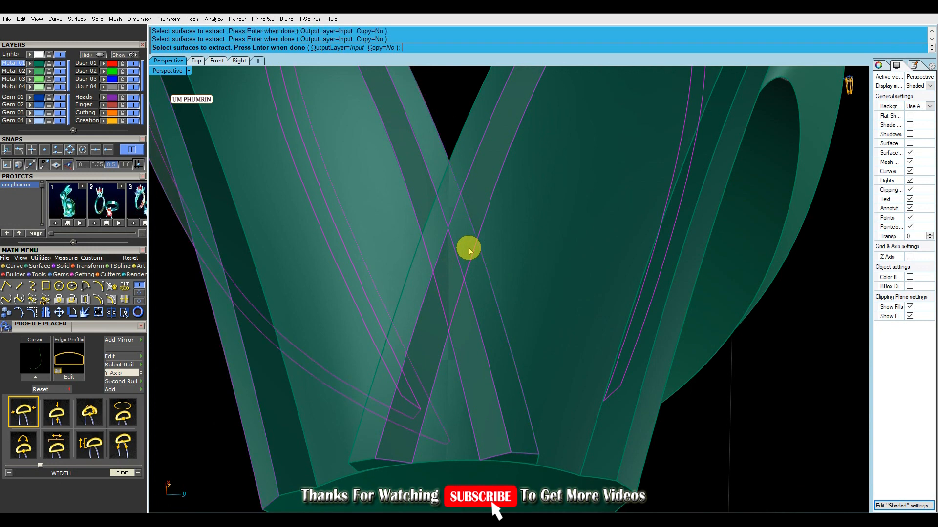
pyautogui.press('Return')
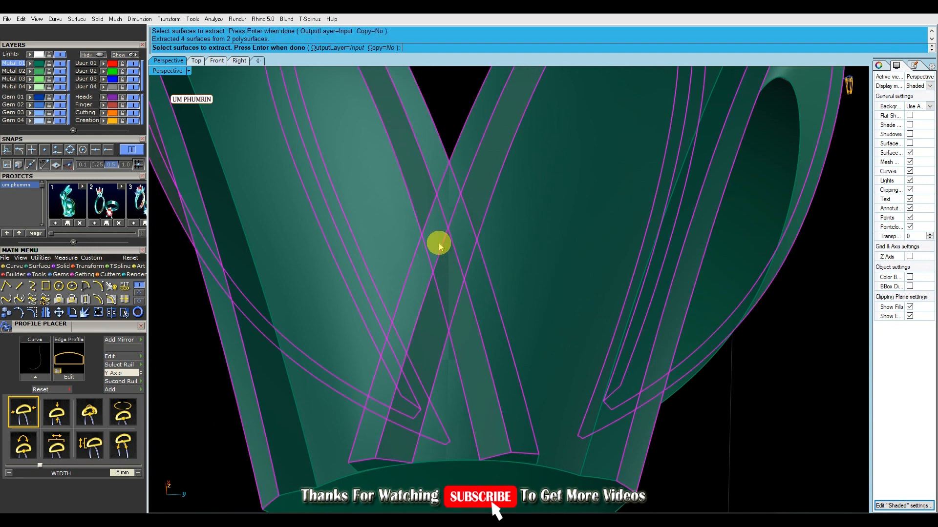
# Hide the two remaining polysurfaces and assign the four extracted surfaces to the Metal 04 layer.
pyautogui.rightClick(96, 55)
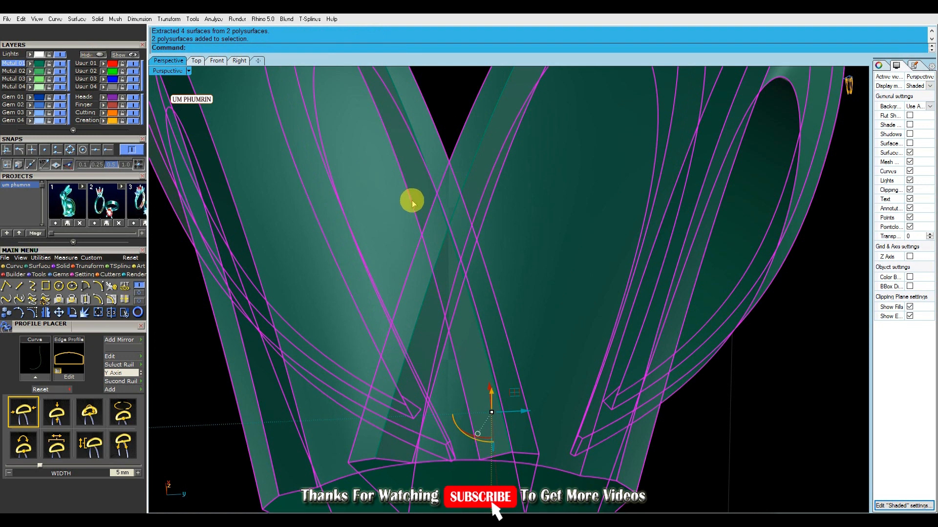
pyautogui.scroll(-4, 436, 220)
pyautogui.hotkey('ctrl', 'a')
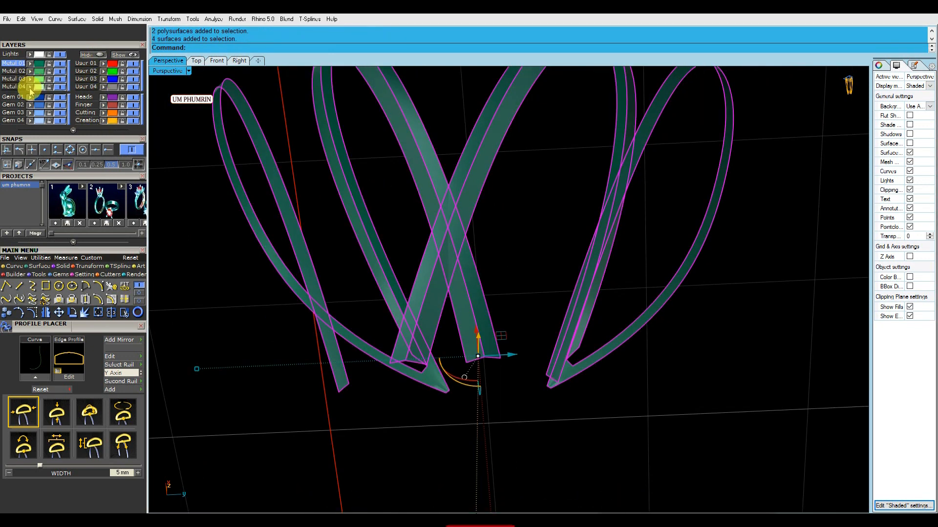
pyautogui.click(30, 86)
pyautogui.press('Escape')
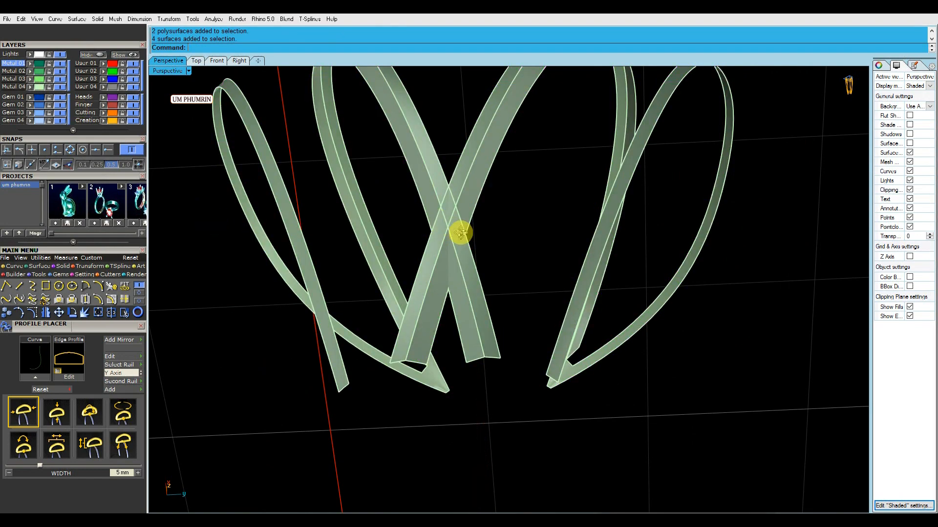
# Draw a line between the upper two intersection points of the crossing rim surfaces, using the intersection snap.
pyautogui.scroll(5, 497, 256)
pyautogui.scroll(2, 497, 257)
pyautogui.moveTo(497, 256); pyautogui.dragTo(448, 215, button='right')
pyautogui.scroll(-4, 463, 257)
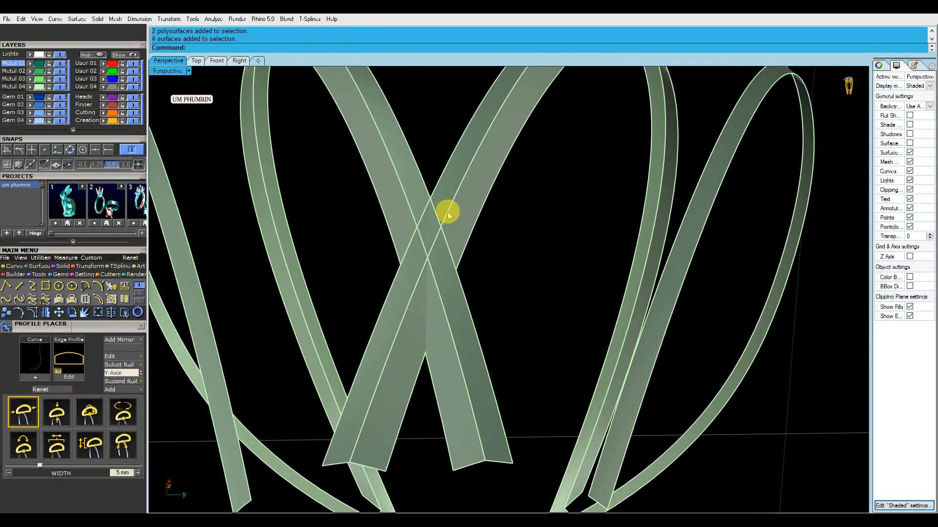
pyautogui.write('l')
pyautogui.press('Return')
pyautogui.click(33, 149)
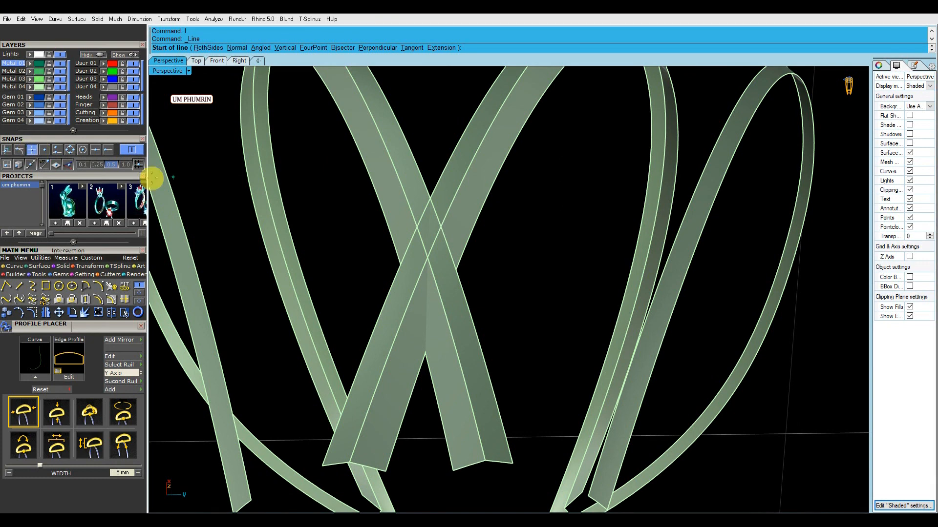
pyautogui.click(427, 257)
pyautogui.click(432, 199)
# Split the first pair of crossing rim surfaces with the line.
pyautogui.click(442, 191)
pyautogui.keyDown('shift'); pyautogui.click(419, 190); pyautogui.keyUp('shift')
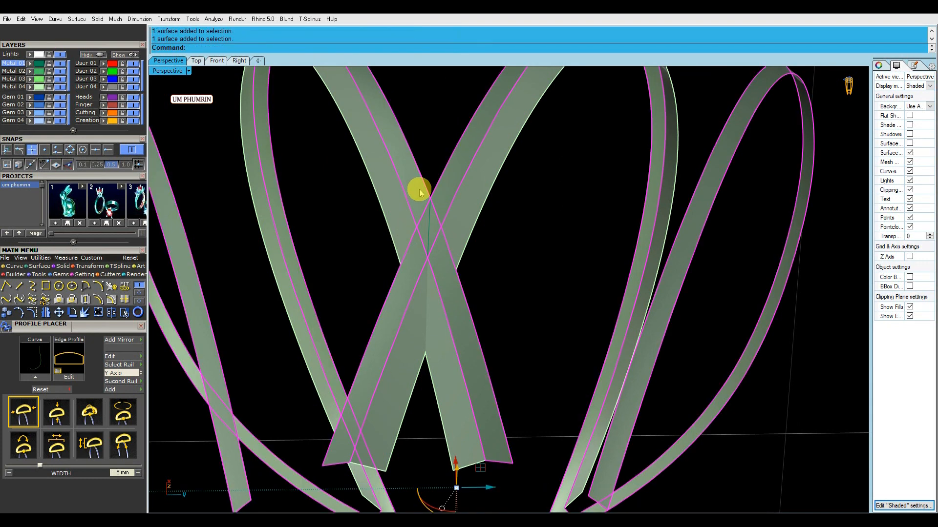
pyautogui.press('Return')
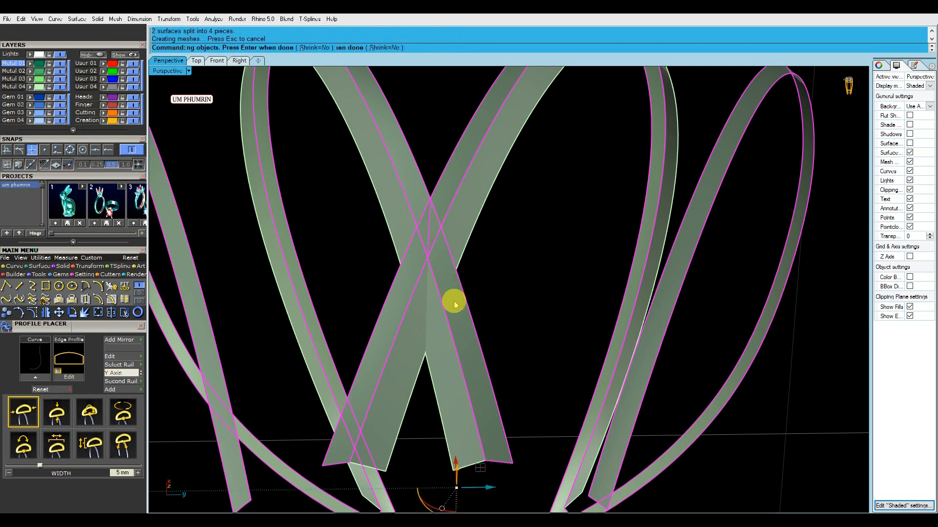
# Delete the two lower offcuts of the split surfaces and the cutting line.
pyautogui.click(452, 302)
pyautogui.keyDown('shift'); pyautogui.click(395, 299); pyautogui.keyUp('shift')
pyautogui.write('delete')
pyautogui.press('Return')
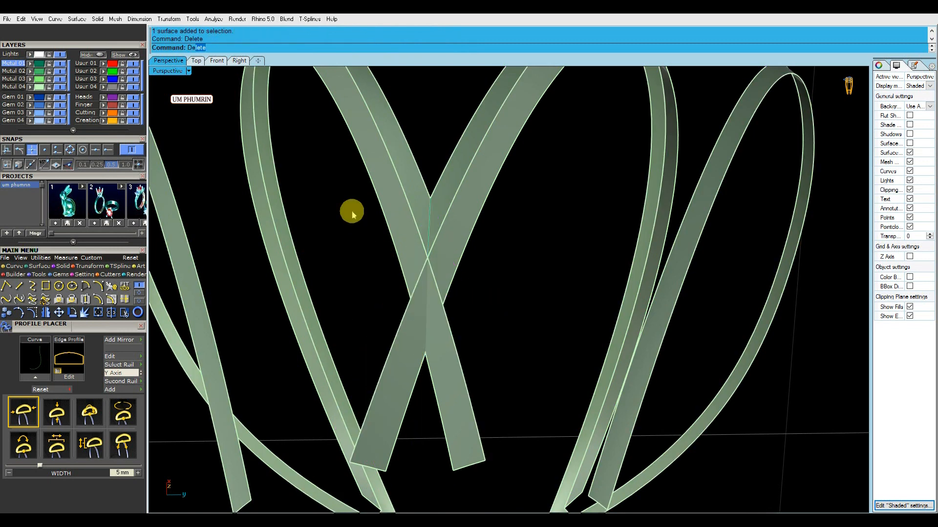
pyautogui.moveTo(337, 183); pyautogui.dragTo(470, 261)
pyautogui.write('dede')
pyautogui.press('Return')
# Draw a line from the rim surfaces' middle intersection point to their lower crossing point.
pyautogui.write('l')
pyautogui.press('Return')
pyautogui.click(427, 257)
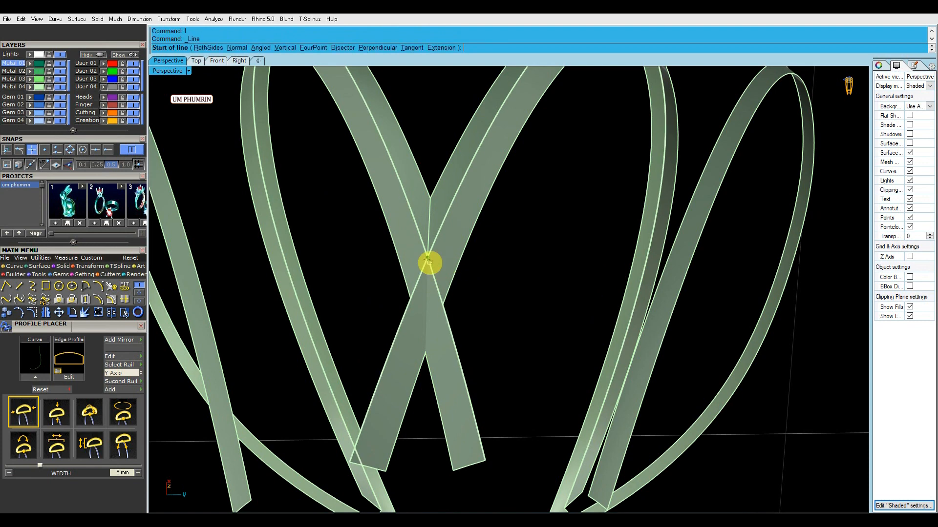
pyautogui.click(424, 353)
# Split the second pair of crossing rim surfaces with the lower line and delete their lower pieces.
pyautogui.click(447, 360)
pyautogui.keyDown('shift'); pyautogui.click(394, 358); pyautogui.keyUp('shift')
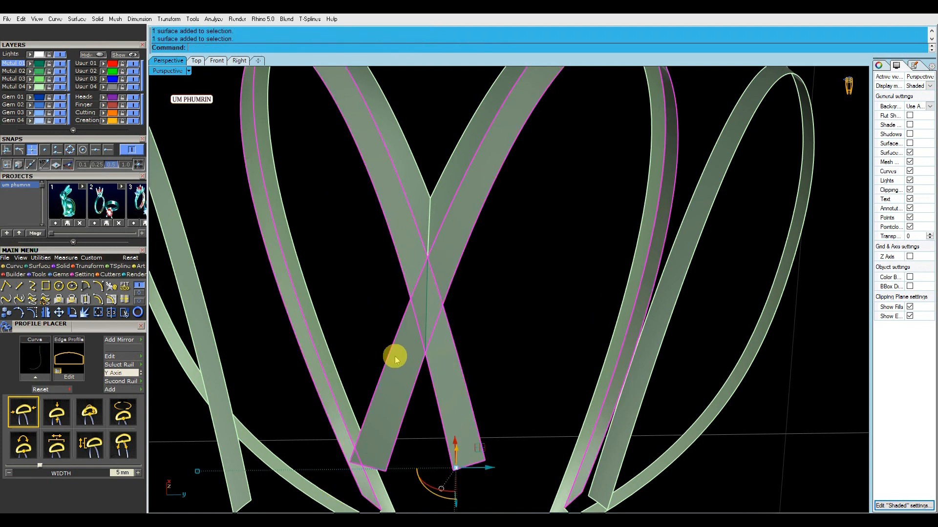
pyautogui.press('Return')
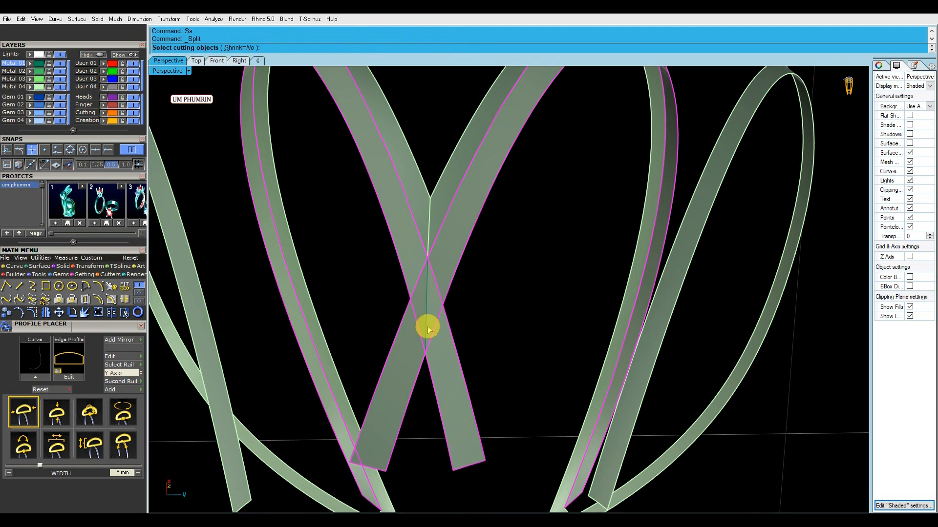
pyautogui.press('Return')
pyautogui.click(444, 379)
pyautogui.keyDown('shift'); pyautogui.click(392, 364); pyautogui.keyUp('shift')
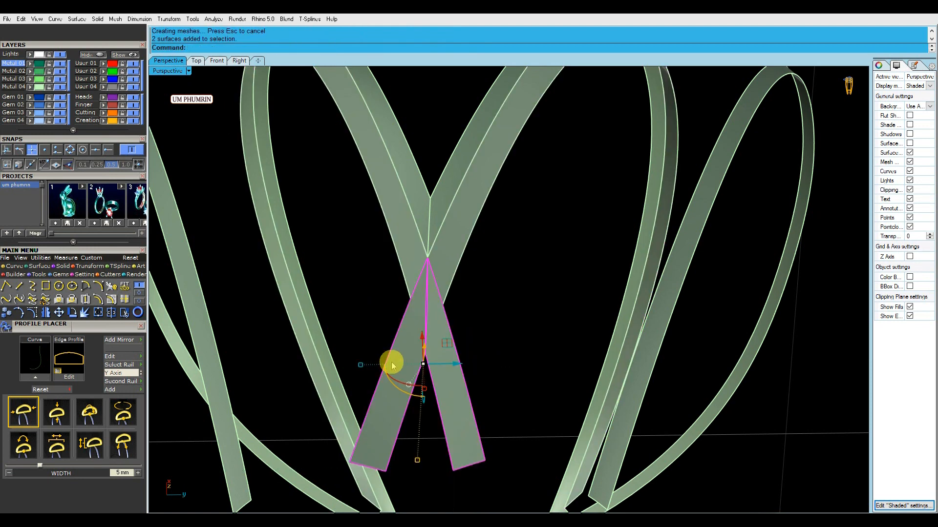
pyautogui.press('Delete')
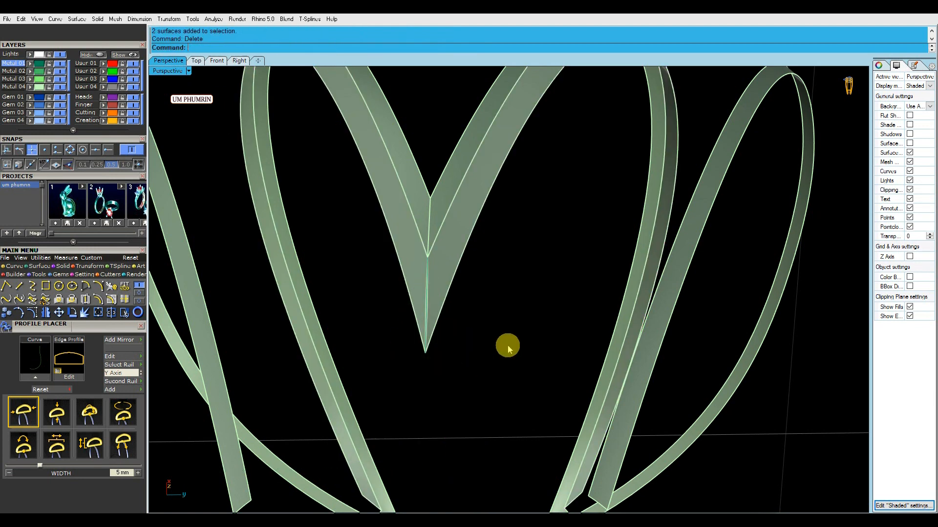
# Undo the last deletion and split of the rim surfaces, and delete the lower cutting line.
pyautogui.scroll(5, 450, 318)
pyautogui.moveTo(298, 167); pyautogui.dragTo(500, 397)
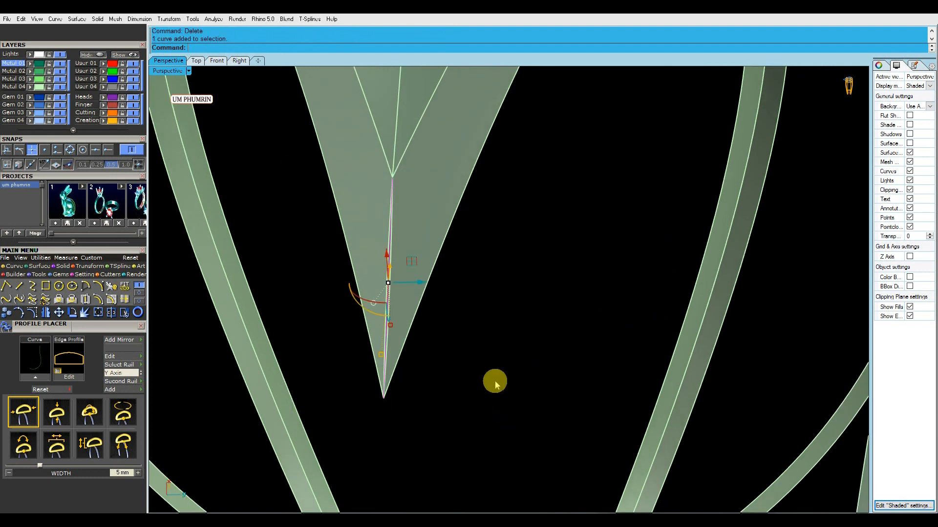
pyautogui.scroll(-5, 494, 381)
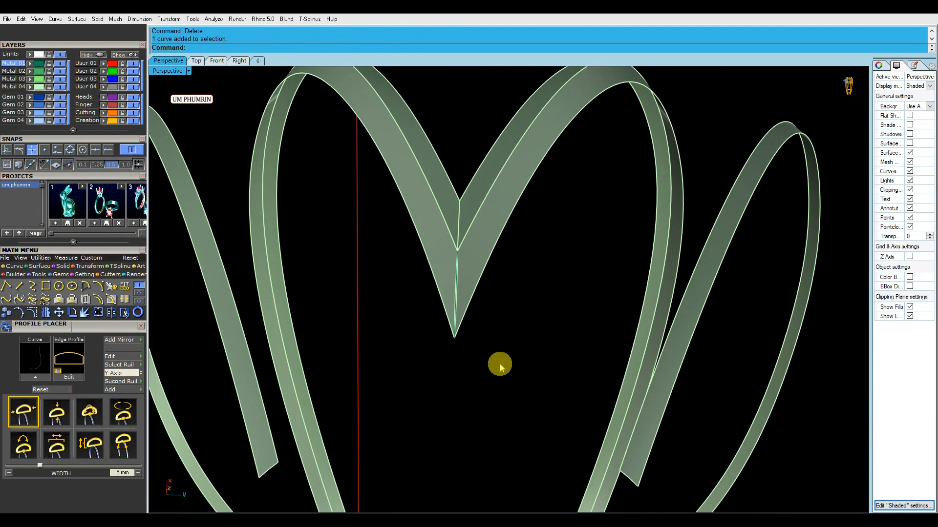
pyautogui.hotkey('ctrl', 'z')
pyautogui.hotkey('ctrl', 'z')
pyautogui.scroll(3, 537, 356)
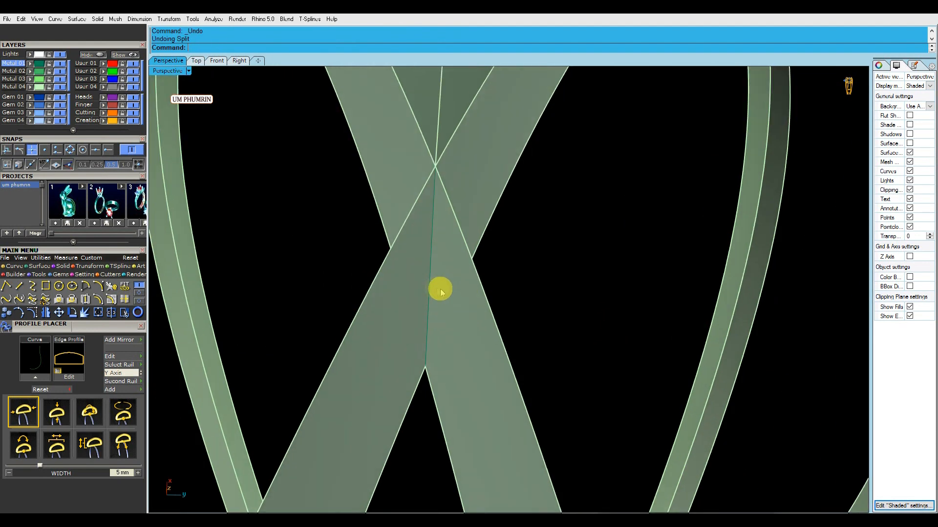
pyautogui.click(432, 303)
pyautogui.press('Delete')
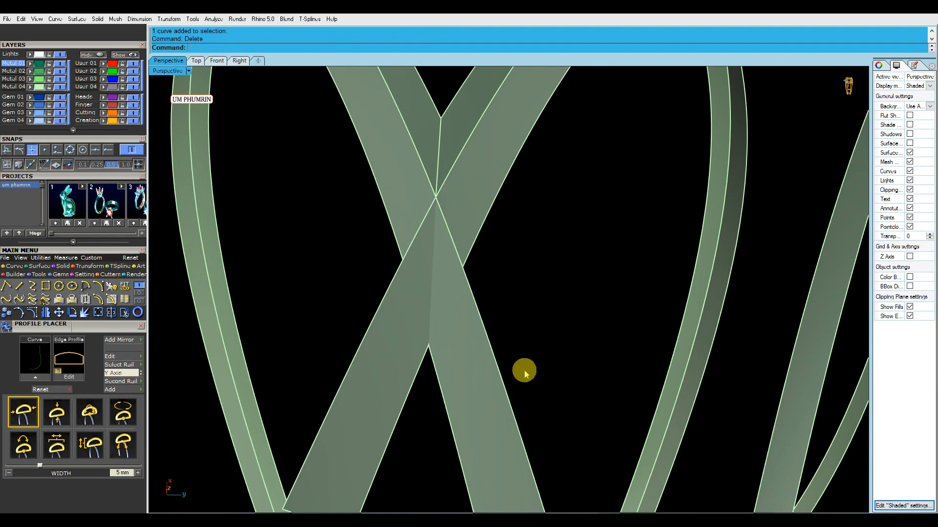
# Split the lower crossing rim surfaces against each other and delete the pieces below their V-shaped junction.
pyautogui.press('Return')
pyautogui.click(392, 359)
pyautogui.press('Return')
pyautogui.click(393, 359)
pyautogui.write('Ss')
pyautogui.press('Return')
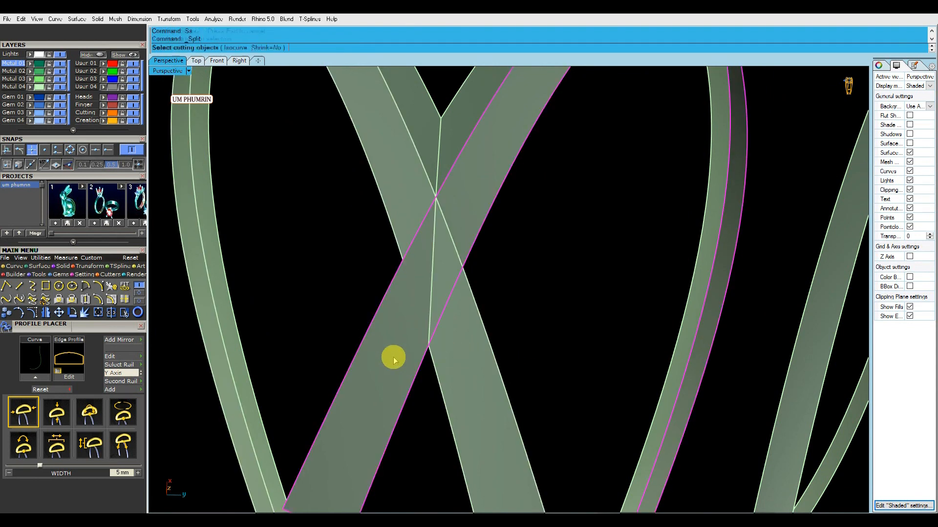
pyautogui.click(469, 351)
pyautogui.press('Return')
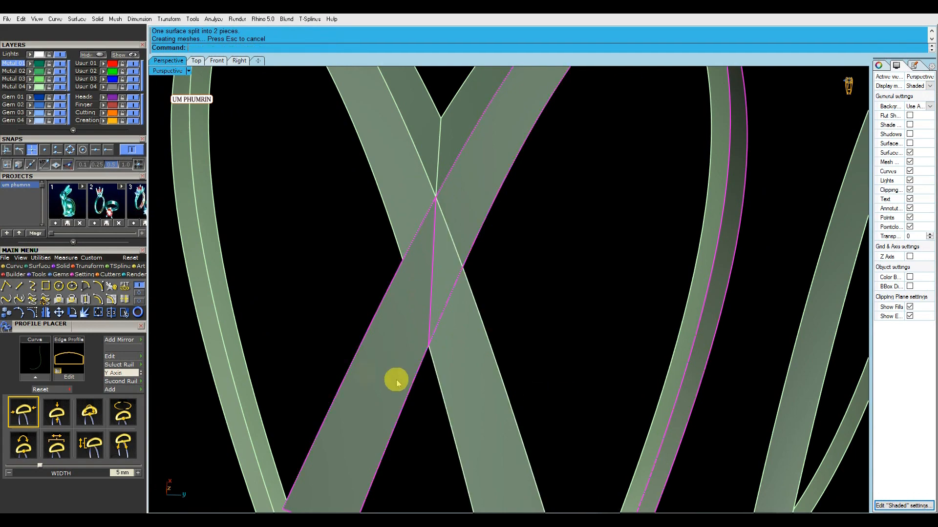
pyautogui.moveTo(396, 381); pyautogui.dragTo(378, 375)
pyautogui.press('Delete')
pyautogui.moveTo(423, 339); pyautogui.dragTo(232, 215, button='right')
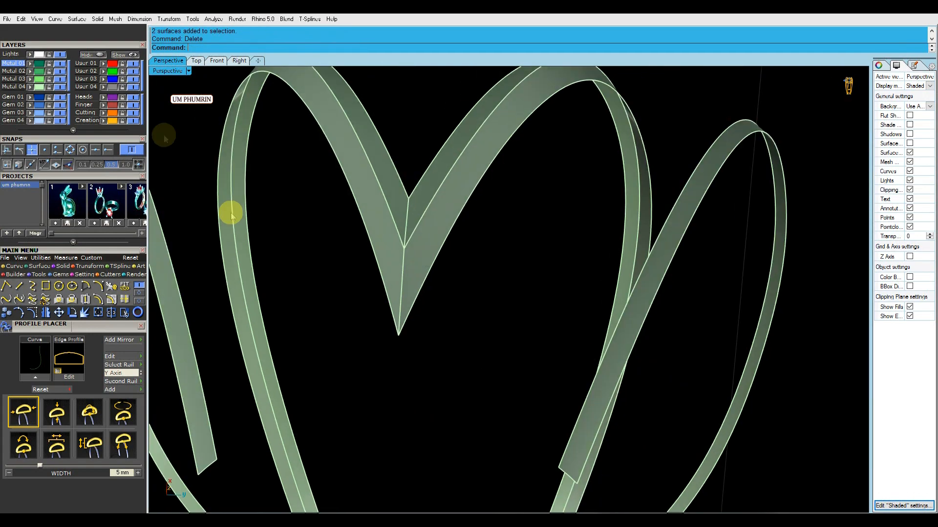
# Show all hidden objects, then isolate the two front gem-set bands together with their gems and rim surfaces.
pyautogui.click(124, 55)
pyautogui.moveTo(412, 245); pyautogui.dragTo(446, 343, button='right')
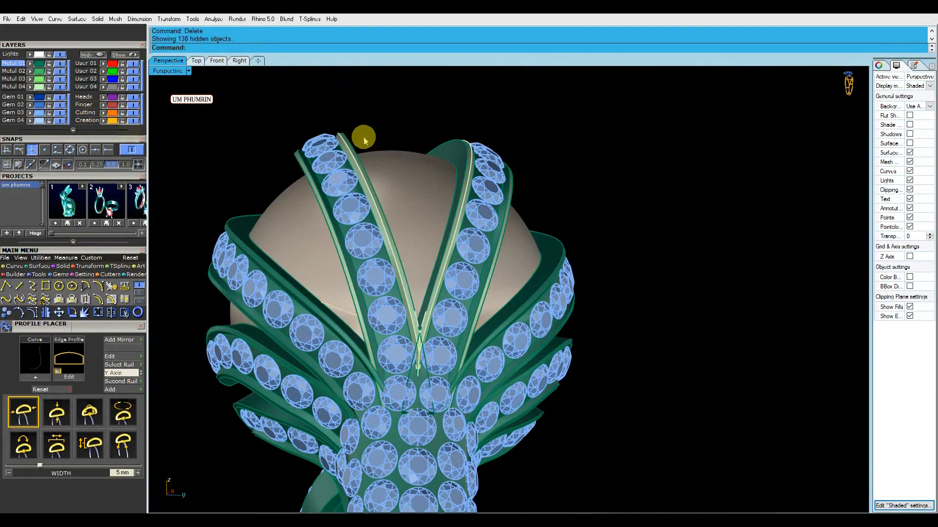
pyautogui.click(93, 55)
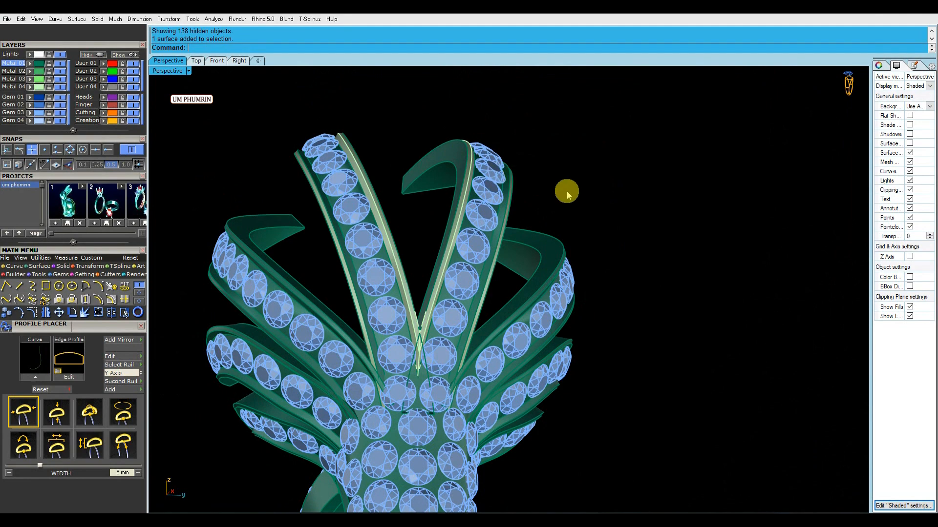
pyautogui.moveTo(286, 119); pyautogui.dragTo(243, 109)
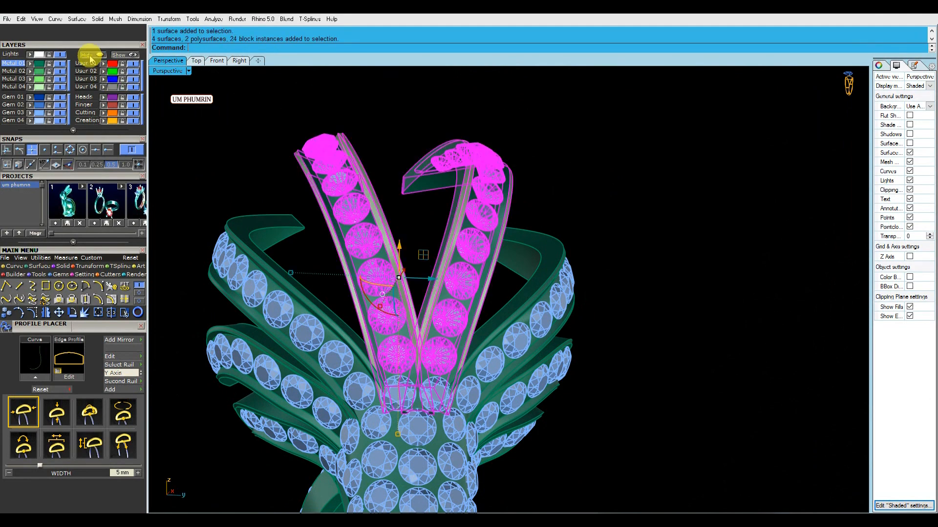
pyautogui.hotkey('ctrl', 'i')
pyautogui.hotkey('ctrl', 'h')
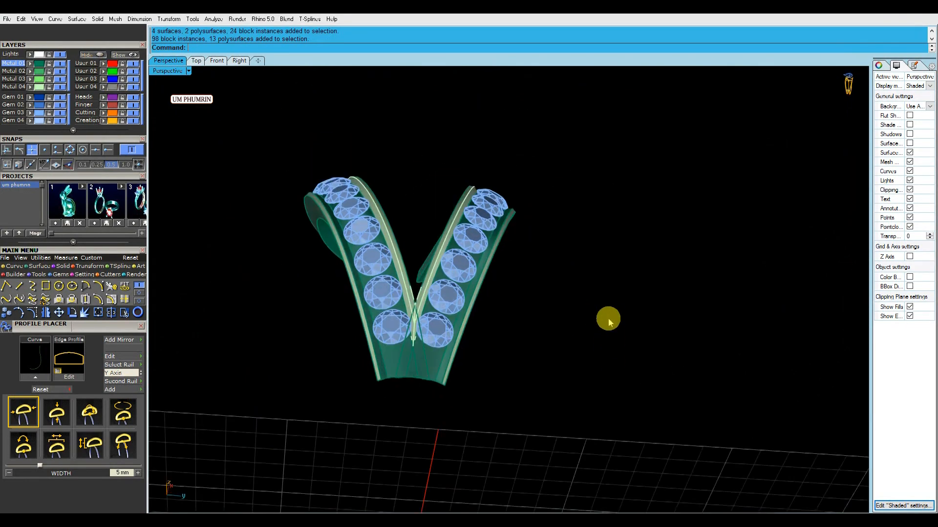
# Turn off the Gem 03 layer so the stones on the two isolated bands are hidden.
pyautogui.scroll(5, 420, 332)
pyautogui.moveTo(461, 335); pyautogui.dragTo(453, 270, button='right')
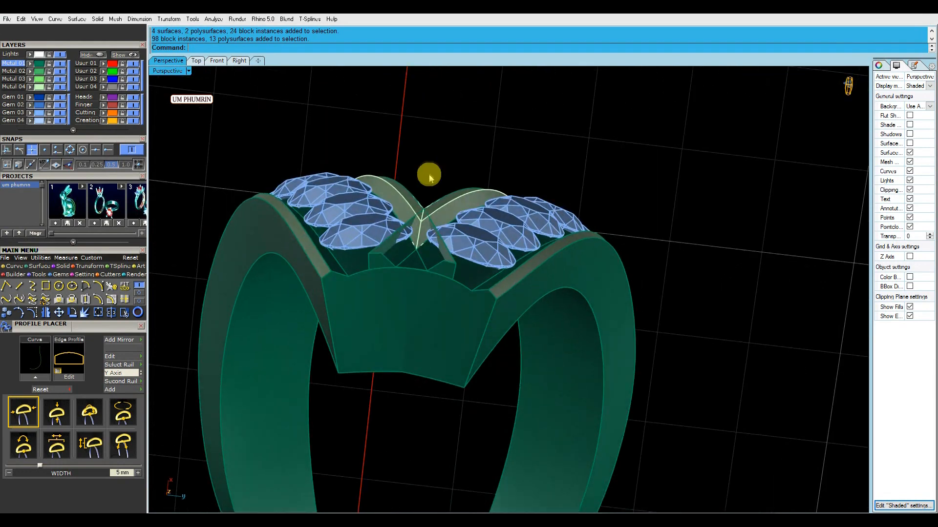
pyautogui.scroll(5, 388, 247)
pyautogui.click(358, 259)
pyautogui.moveTo(459, 189); pyautogui.dragTo(593, 270, button='right')
pyautogui.scroll(-6, 505, 266)
pyautogui.click(522, 164)
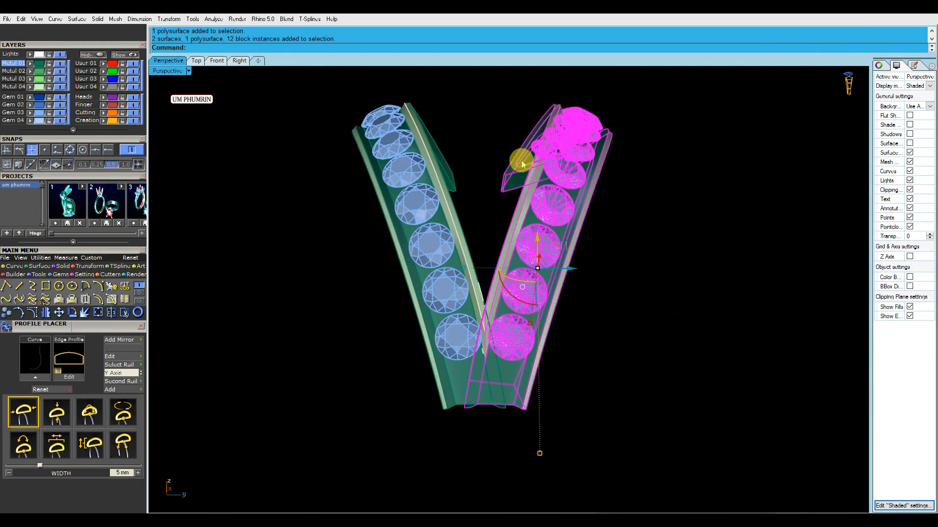
pyautogui.click(667, 267)
pyautogui.click(61, 114)
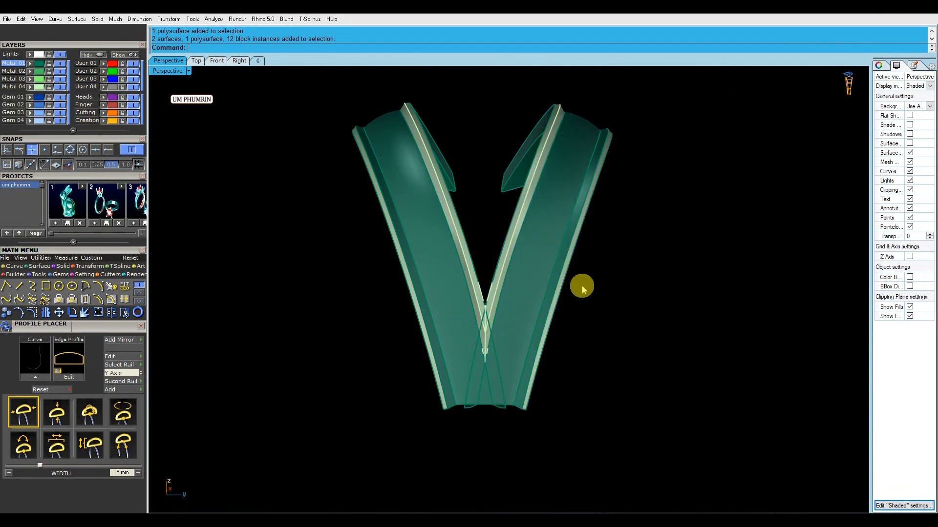
# Try ungrouping the two bands and their rim surfaces, and undo the last change.
pyautogui.moveTo(582, 288); pyautogui.dragTo(556, 328, button='right')
pyautogui.scroll(-4, 557, 328)
pyautogui.moveTo(678, 410); pyautogui.dragTo(258, 170)
pyautogui.press('Return')
pyautogui.click(680, 233)
pyautogui.scroll(3, 517, 266)
pyautogui.moveTo(556, 259); pyautogui.dragTo(594, 227, button='right')
pyautogui.click(551, 270)
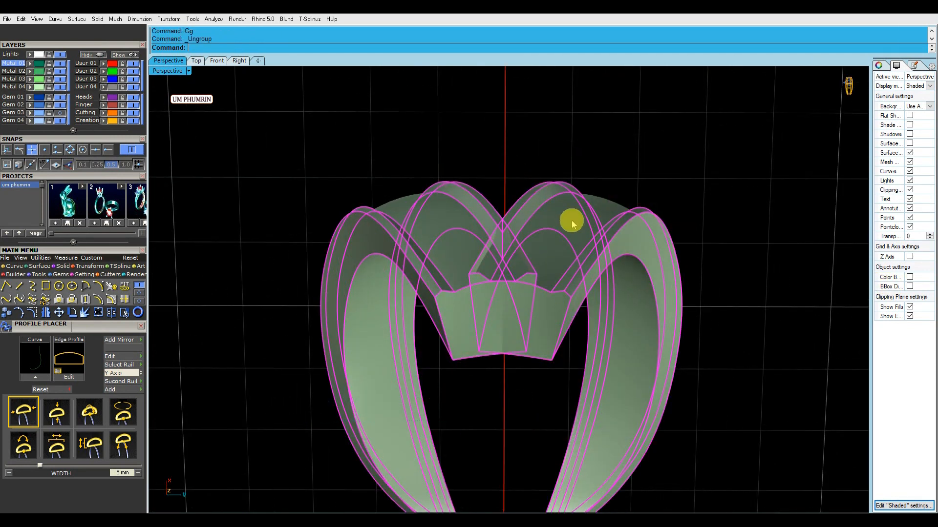
pyautogui.press('Escape')
pyautogui.moveTo(569, 192); pyautogui.dragTo(567, 219, button='right')
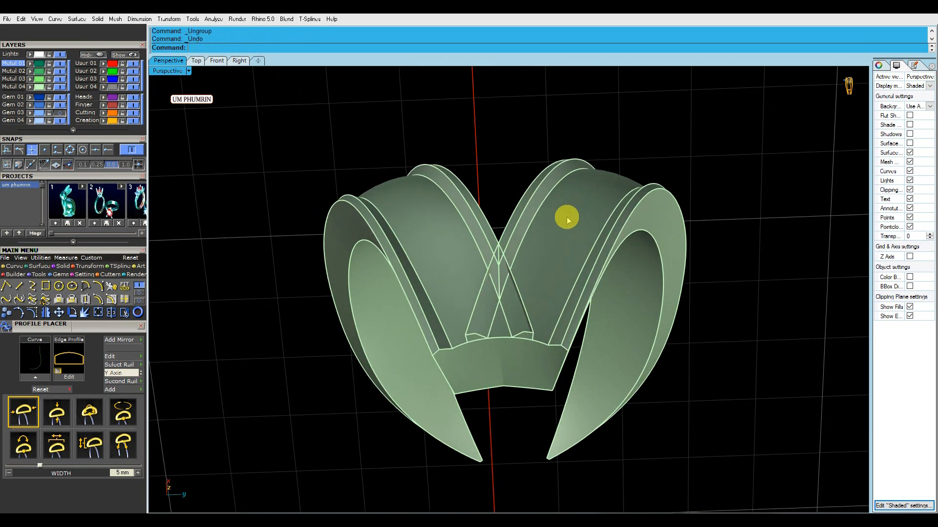
pyautogui.hotkey('ctrl', 'z')
# Join each band with its two rim surfaces into one polysurface.
pyautogui.click(567, 219)
pyautogui.moveTo(785, 336); pyautogui.dragTo(565, 138)
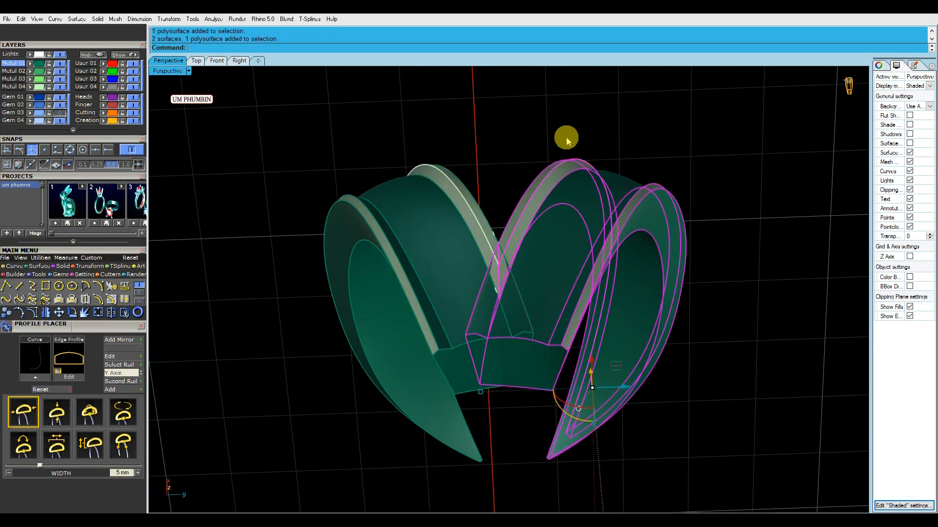
pyautogui.hotkey('ctrl', 'j')
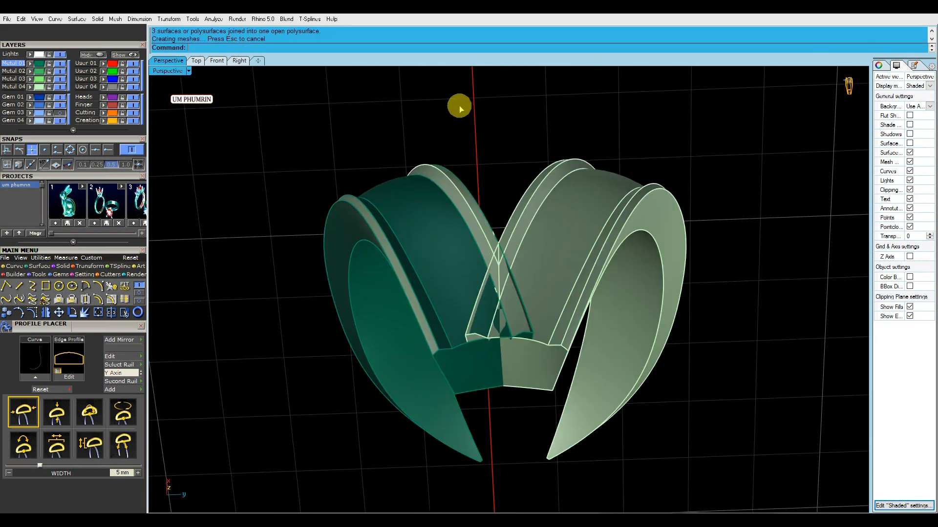
pyautogui.moveTo(398, 170); pyautogui.dragTo(377, 208)
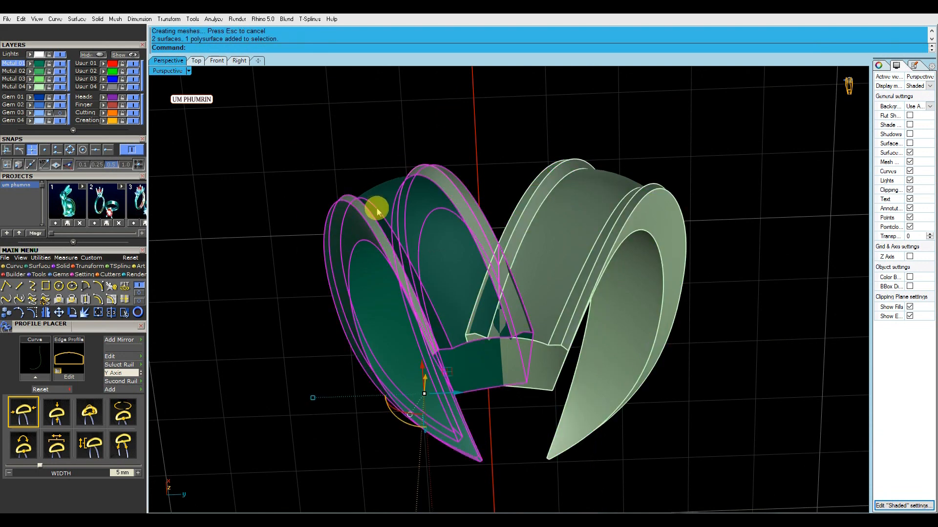
pyautogui.moveTo(447, 133); pyautogui.dragTo(269, 275)
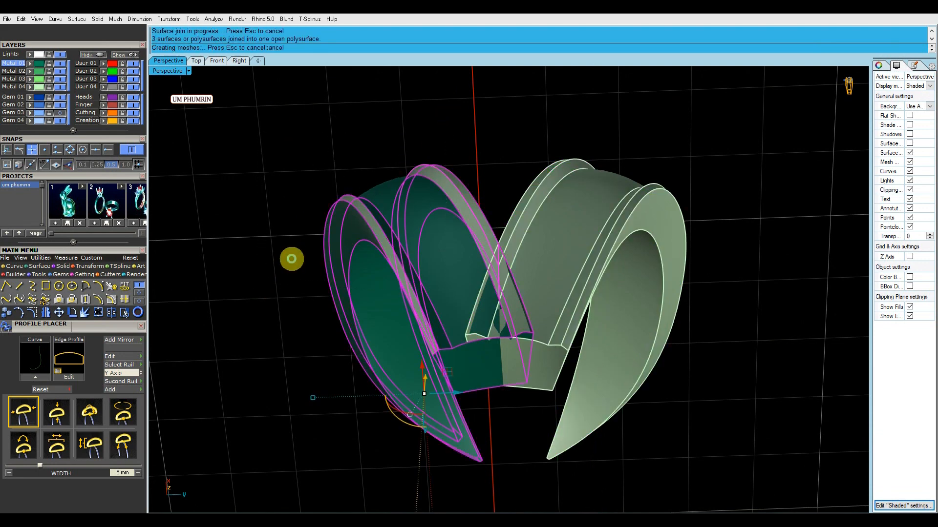
# Examine the junction of the two joined bands up close from several angles, checking how their rims meet.
pyautogui.click(610, 278)
pyautogui.click(502, 181)
pyautogui.moveTo(502, 182); pyautogui.dragTo(526, 230, button='right')
pyautogui.scroll(7, 514, 210)
pyautogui.click(534, 276)
pyautogui.click(478, 149)
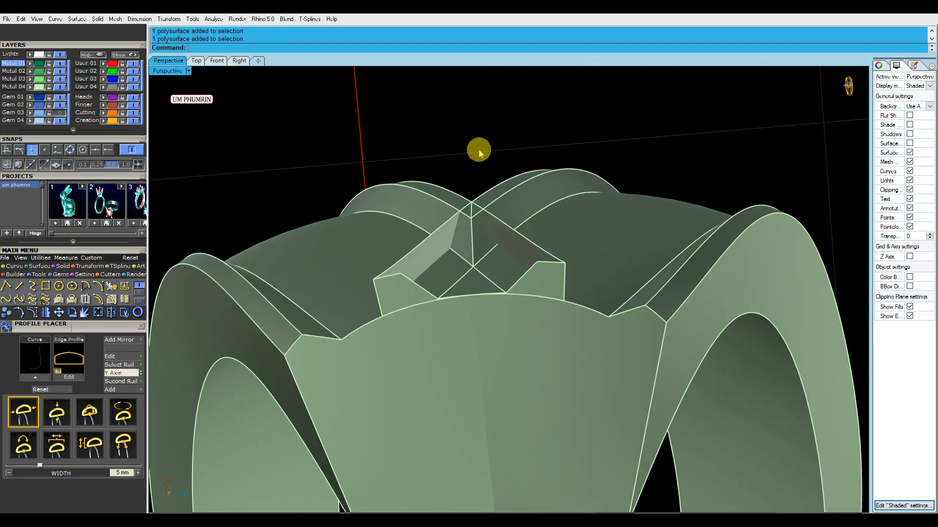
pyautogui.moveTo(484, 224); pyautogui.dragTo(520, 199, button='right')
pyautogui.scroll(5, 461, 218)
pyautogui.click(461, 218)
pyautogui.click(454, 137)
pyautogui.scroll(-5, 458, 176)
pyautogui.click(524, 181)
# Move the left band to the Metal 03 layer and toggle that layer off and back on.
pyautogui.click(302, 166)
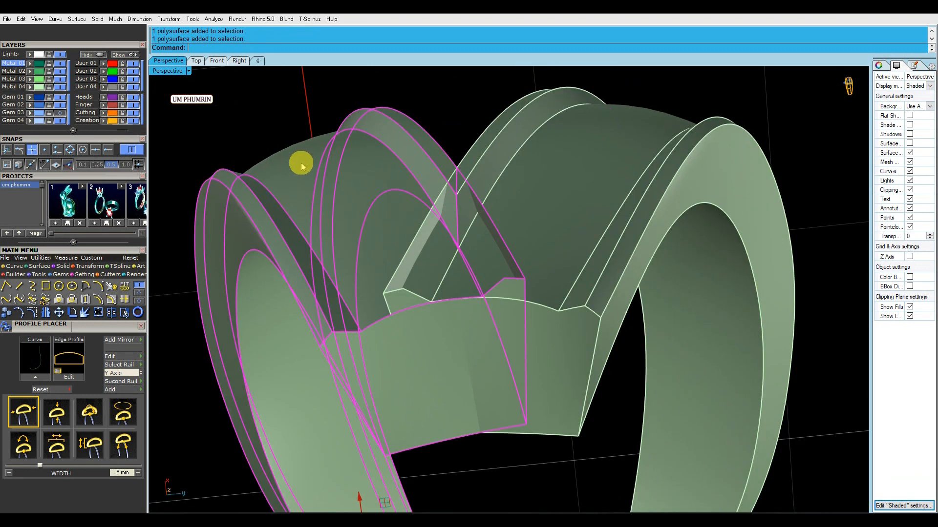
pyautogui.click(31, 80)
pyautogui.click(59, 79)
pyautogui.moveTo(375, 179); pyautogui.dragTo(357, 197, button='right')
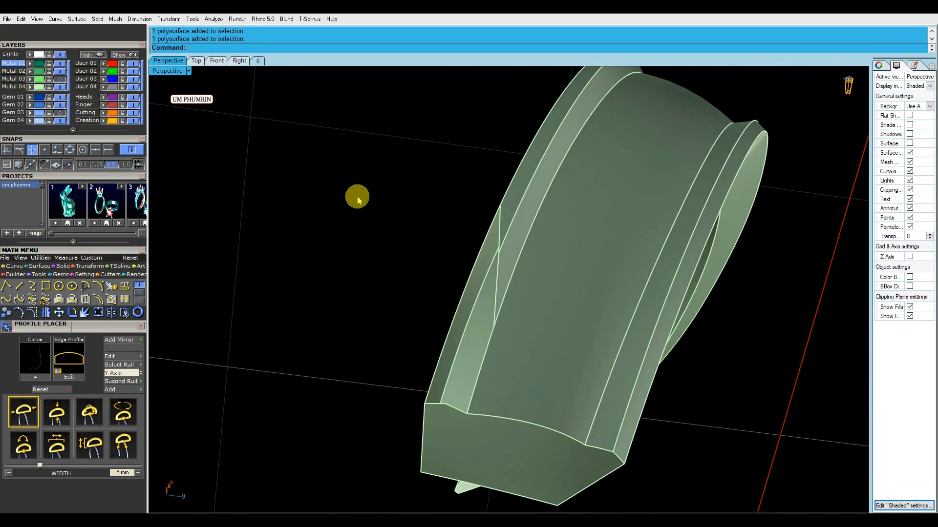
pyautogui.click(60, 79)
# Undo the band joins, the rim surface deletions and splits, and the rim surface extraction.
pyautogui.moveTo(581, 273); pyautogui.dragTo(533, 319, button='right')
pyautogui.scroll(-3, 530, 295)
pyautogui.hotkey('ctrl', 'z')
pyautogui.hotkey('ctrl', 'z')
pyautogui.hotkey('ctrl', 'z')
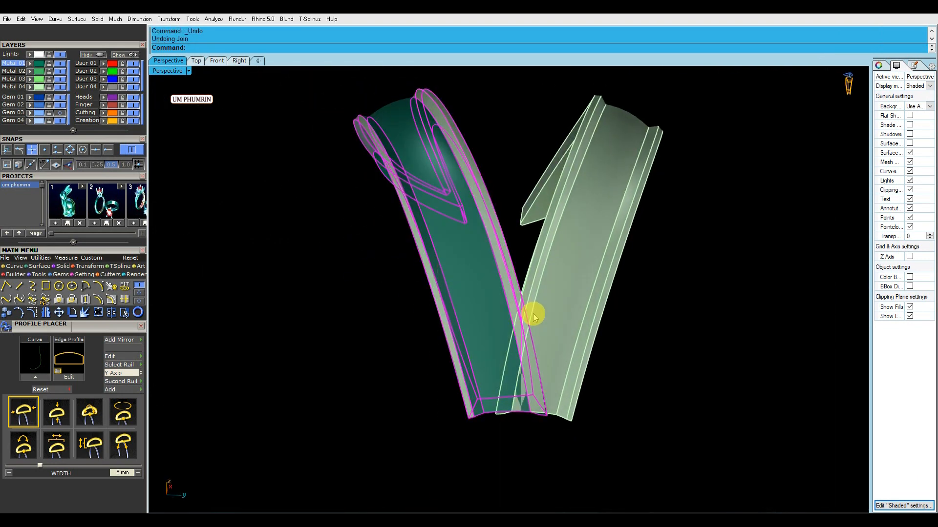
pyautogui.hotkey('ctrl', 'z')
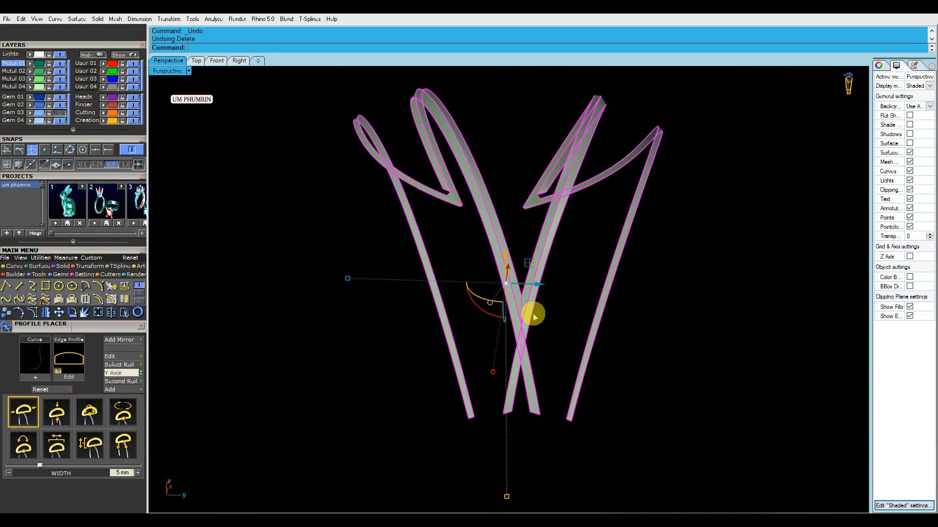
pyautogui.hotkey('ctrl', 'z')
pyautogui.hotkey('ctrl', 'z')
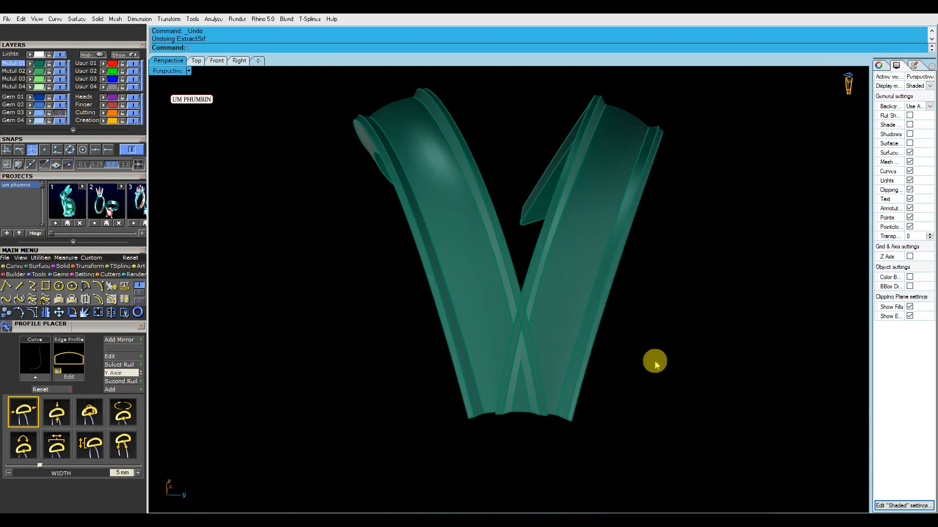
pyautogui.click(556, 306)
pyautogui.click(456, 272)
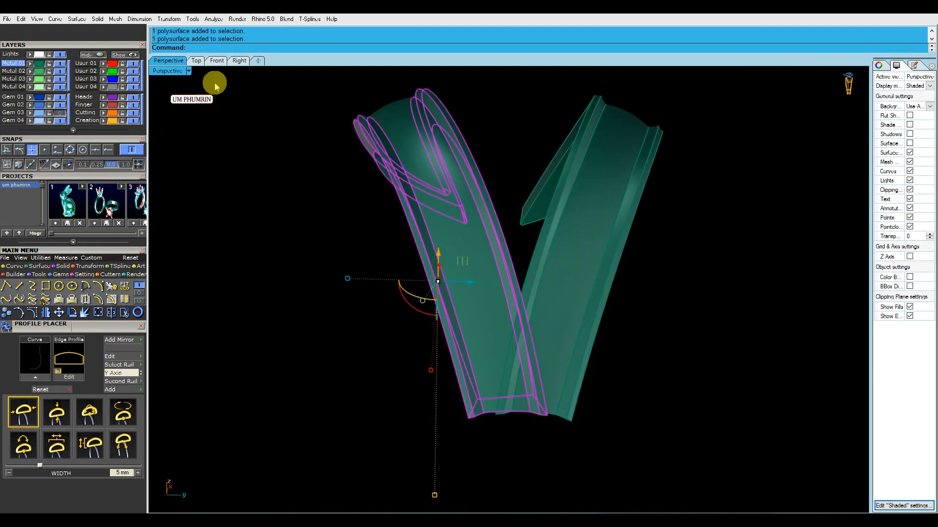
# Draw a vertical line in the Right view from the origin up the centre axis past the bands' crossing.
pyautogui.click(217, 61)
pyautogui.click(237, 63)
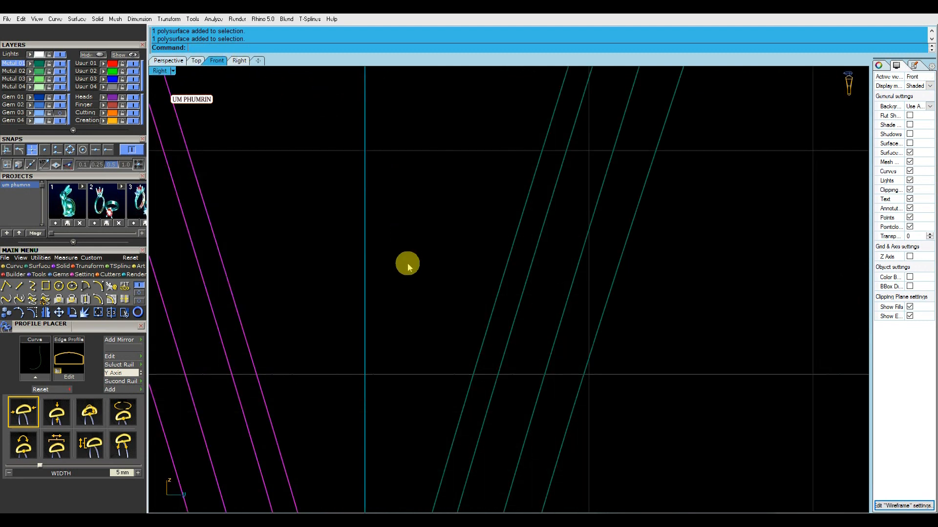
pyautogui.moveTo(403, 263); pyautogui.dragTo(398, 149, button='right')
pyautogui.click(559, 272)
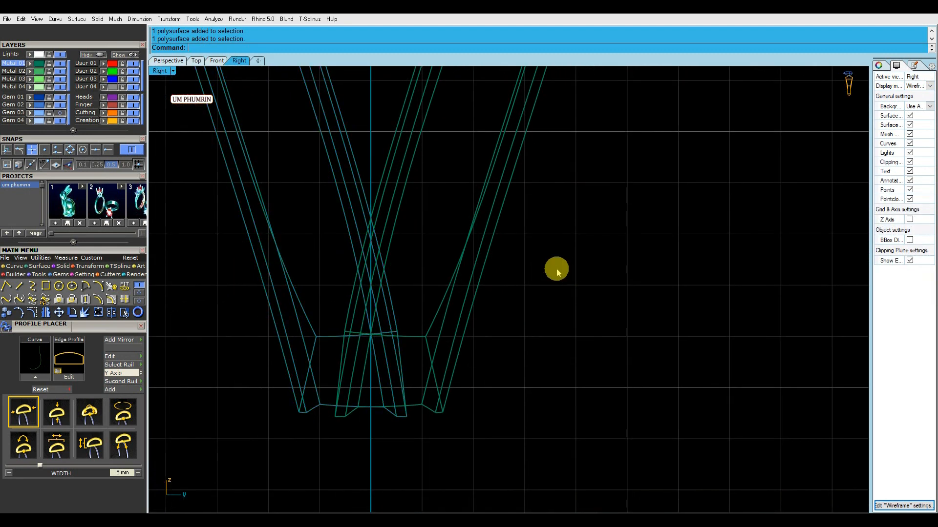
pyautogui.moveTo(515, 264); pyautogui.dragTo(524, 290, button='right')
pyautogui.write('l')
pyautogui.press('Return')
pyautogui.write('0')
pyautogui.press('Return')
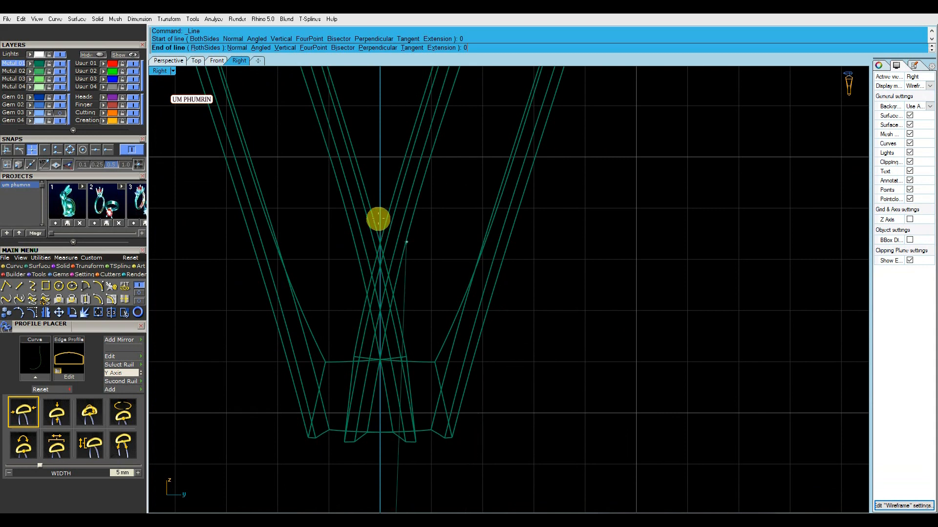
pyautogui.click(380, 139)
pyautogui.click(380, 152)
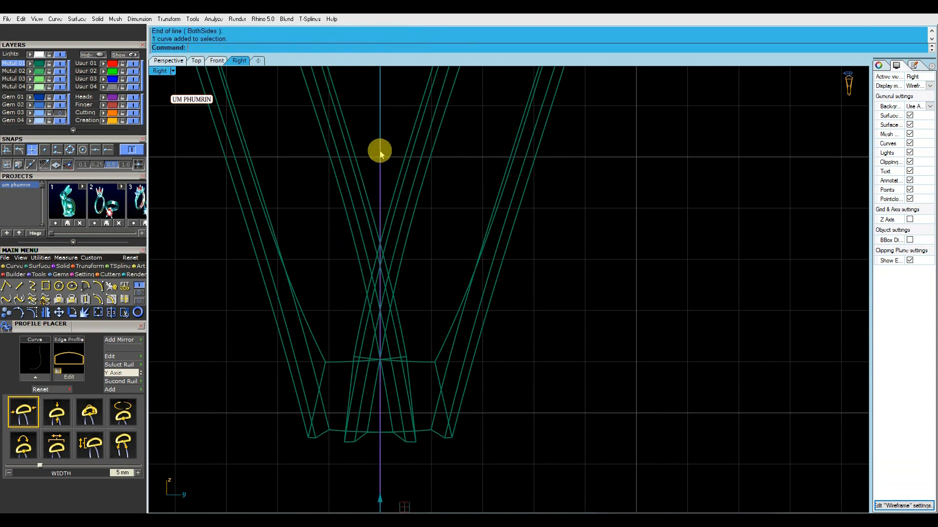
# Loft a flat cutting surface between the vertical line and a copy placed beyond the bands in the Front view, and delete the lines.
pyautogui.click(218, 61)
pyautogui.scroll(2, 383, 210)
pyautogui.moveTo(376, 291); pyautogui.dragTo(657, 309)
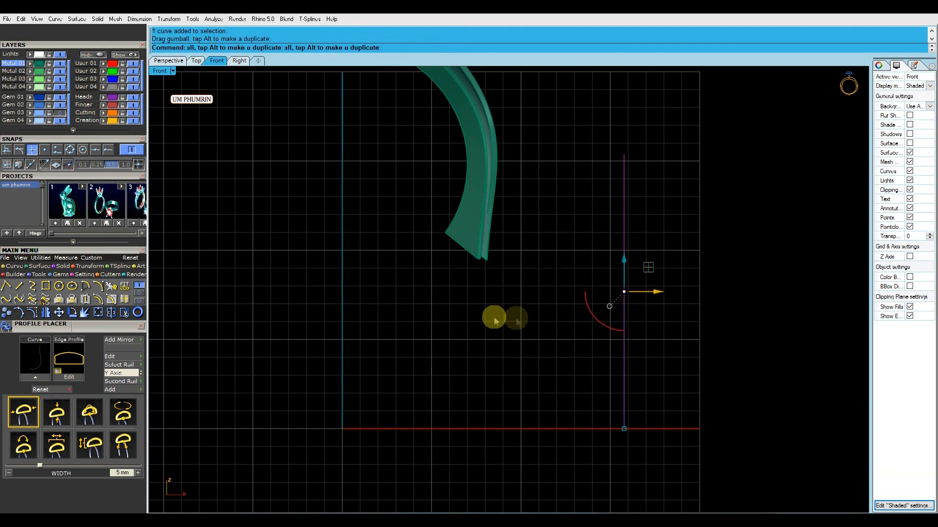
pyautogui.keyDown('shift'); pyautogui.moveTo(353, 298); pyautogui.dragTo(289, 260); pyautogui.keyUp('shift')
pyautogui.write('Lo')
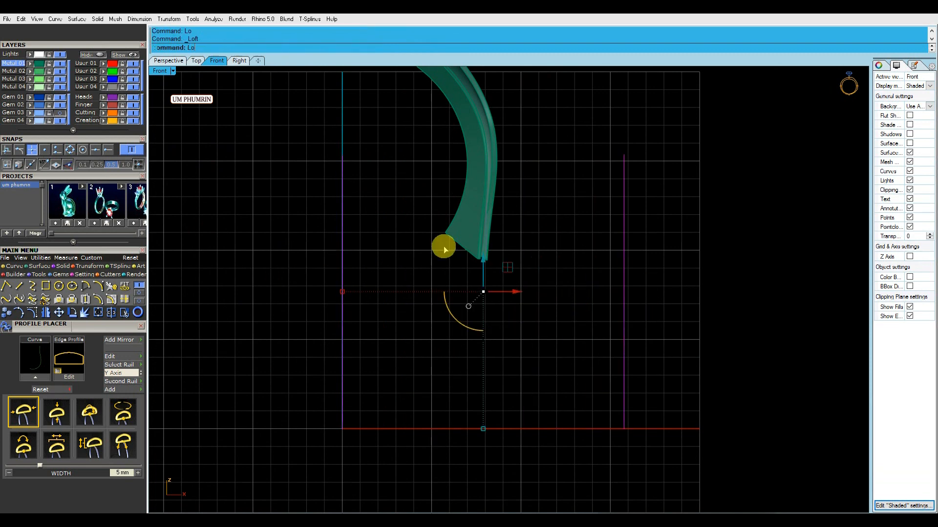
pyautogui.press('Return')
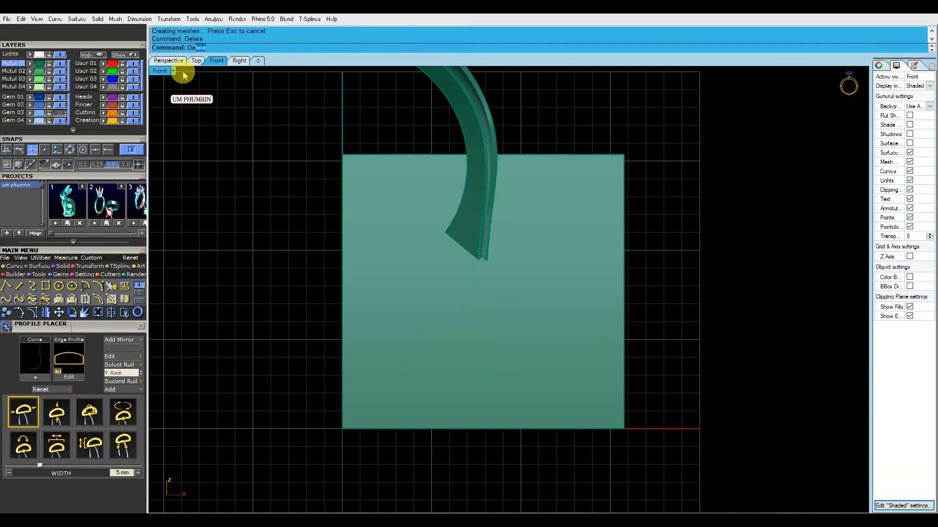
# Turn on backface colouring for the shaded Perspective view.
pyautogui.click(168, 60)
pyautogui.moveTo(387, 151); pyautogui.dragTo(371, 194, button='right')
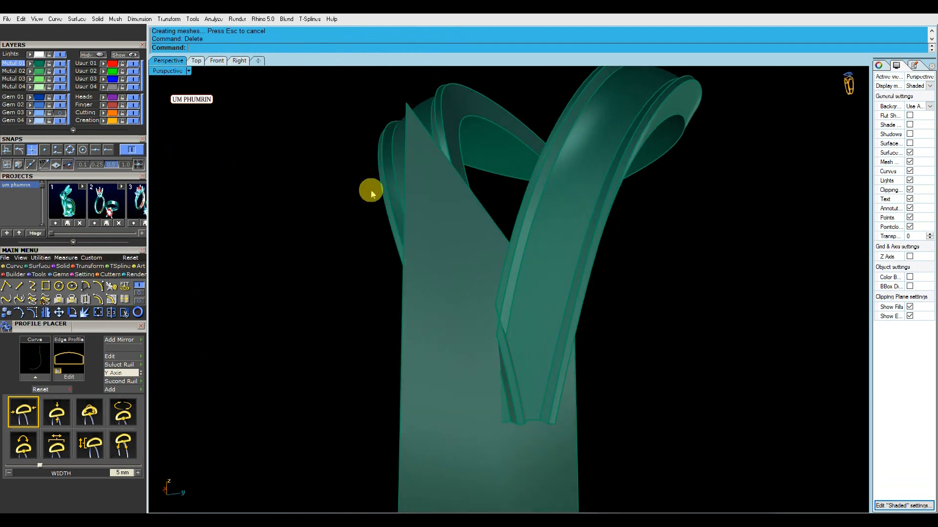
pyautogui.rightClick(177, 74)
pyautogui.click(226, 43)
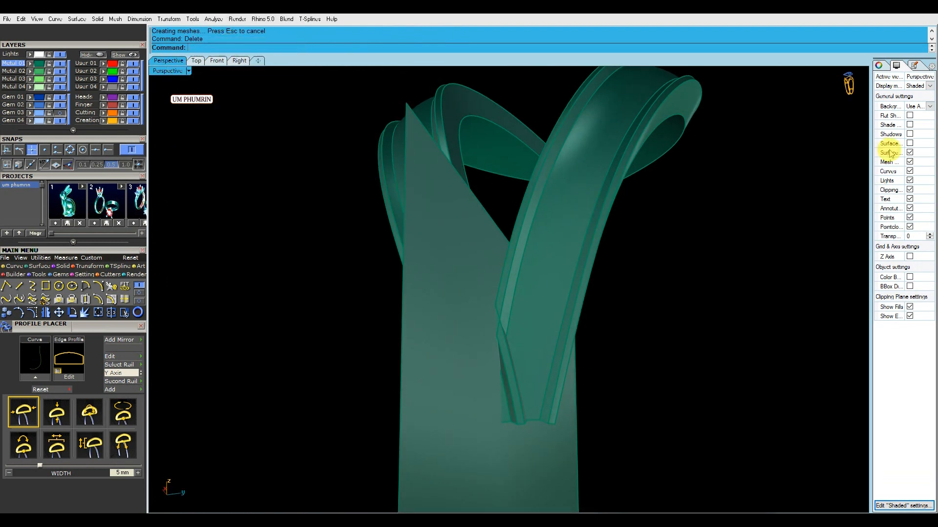
pyautogui.moveTo(737, 267); pyautogui.dragTo(500, 183, button='right')
# Delete one of the two bands and cut the remaining one with the vertical surface using BooleanDifference.
pyautogui.click(503, 181)
pyautogui.press('Delete')
pyautogui.click(548, 138)
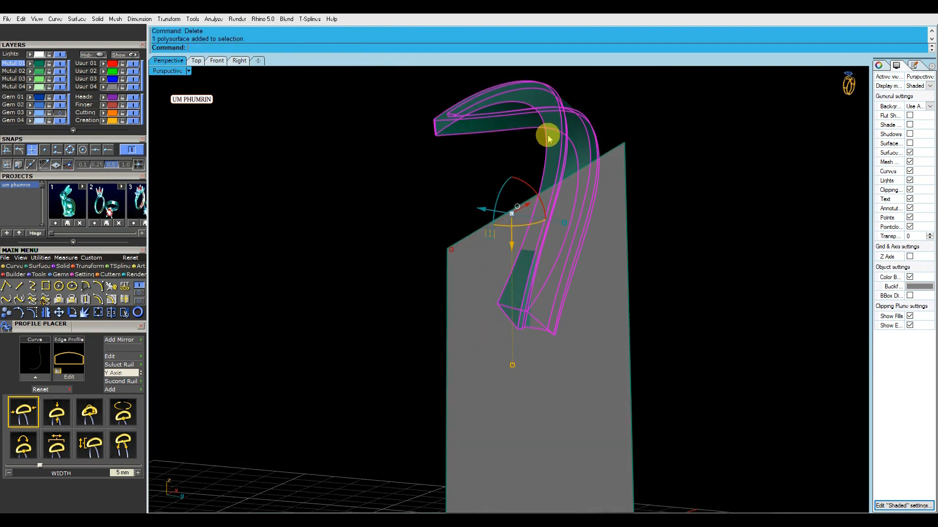
pyautogui.write('Bd')
pyautogui.press('Return')
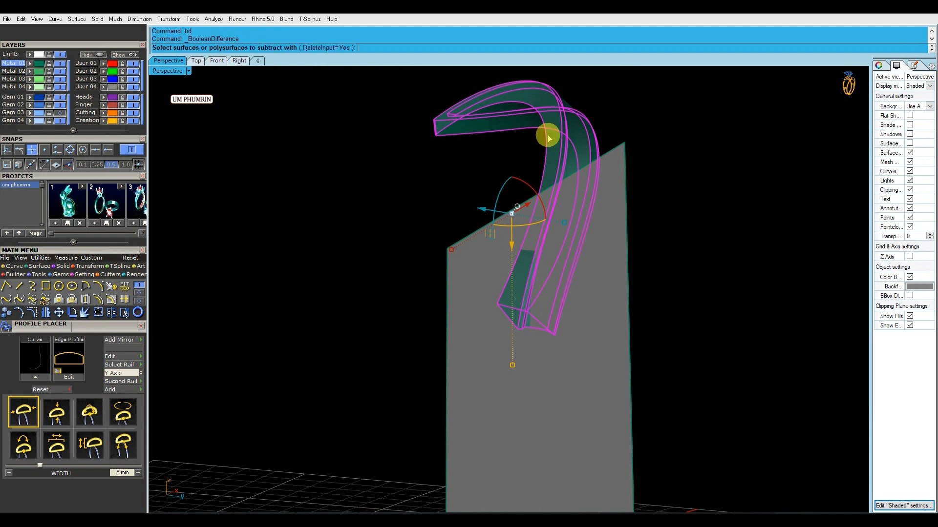
pyautogui.click(604, 291)
pyautogui.press('Return')
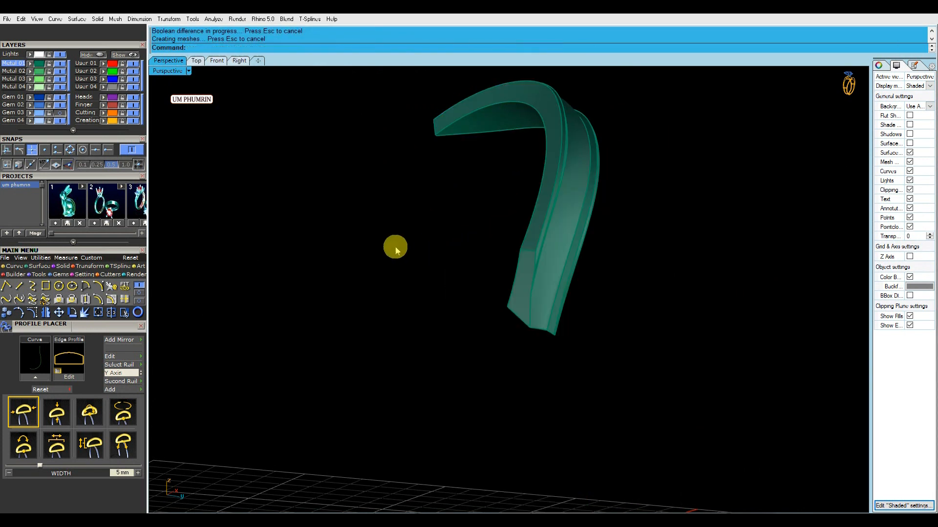
# Mirror the trimmed band across the vertical centre plane through the origin (0) in the Right view.
pyautogui.click(542, 299)
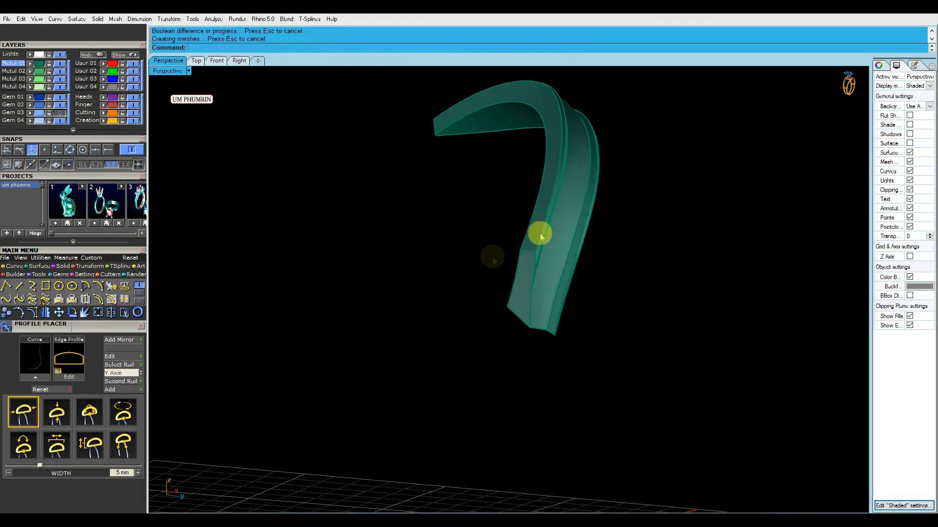
pyautogui.moveTo(540, 236); pyautogui.dragTo(503, 259, button='right')
pyautogui.click(221, 65)
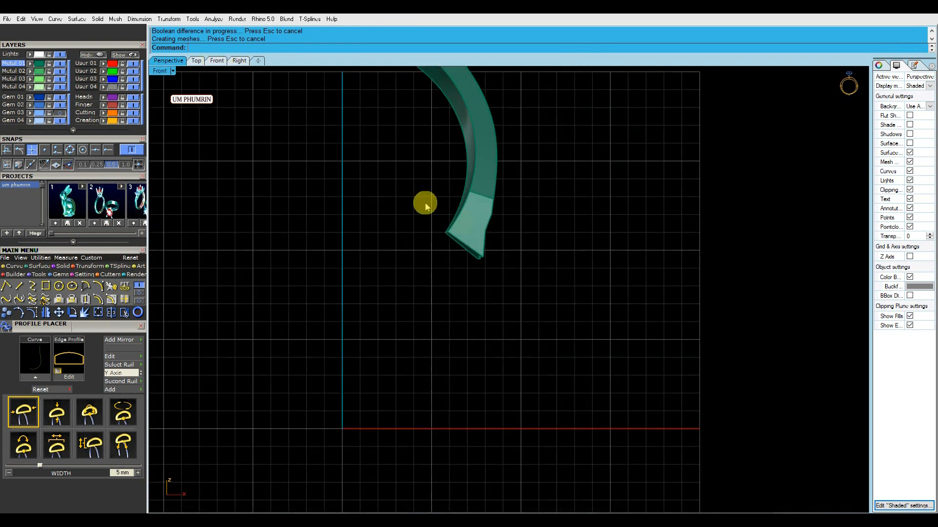
pyautogui.click(484, 222)
pyautogui.click(241, 61)
pyautogui.moveTo(430, 220); pyautogui.dragTo(437, 283, button='right')
pyautogui.scroll(-4, 438, 283)
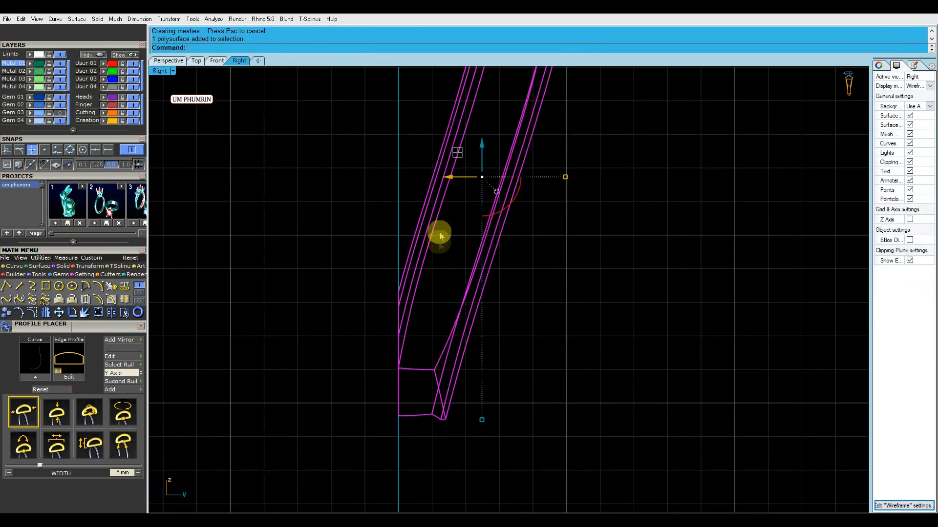
pyautogui.moveTo(440, 236); pyautogui.dragTo(442, 267, button='right')
pyautogui.click(46, 313)
pyautogui.write('0')
pyautogui.press('Return')
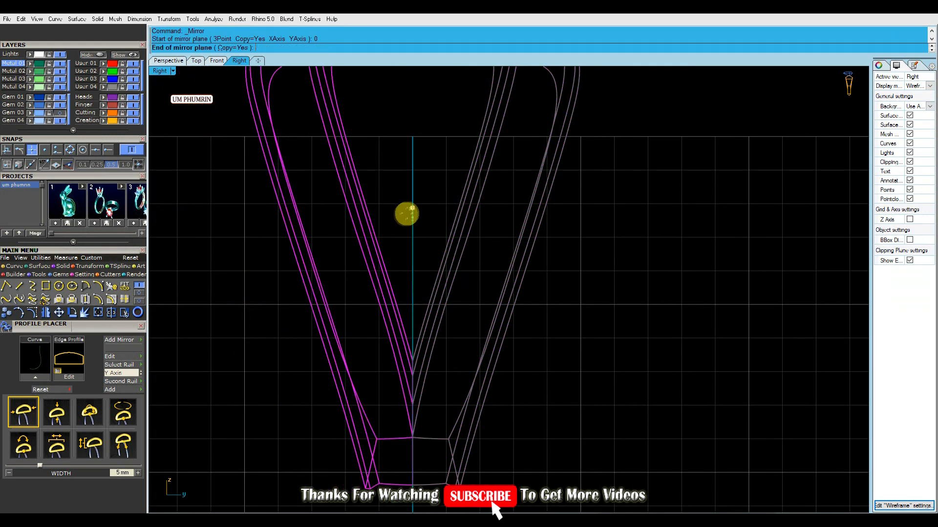
pyautogui.click(406, 213)
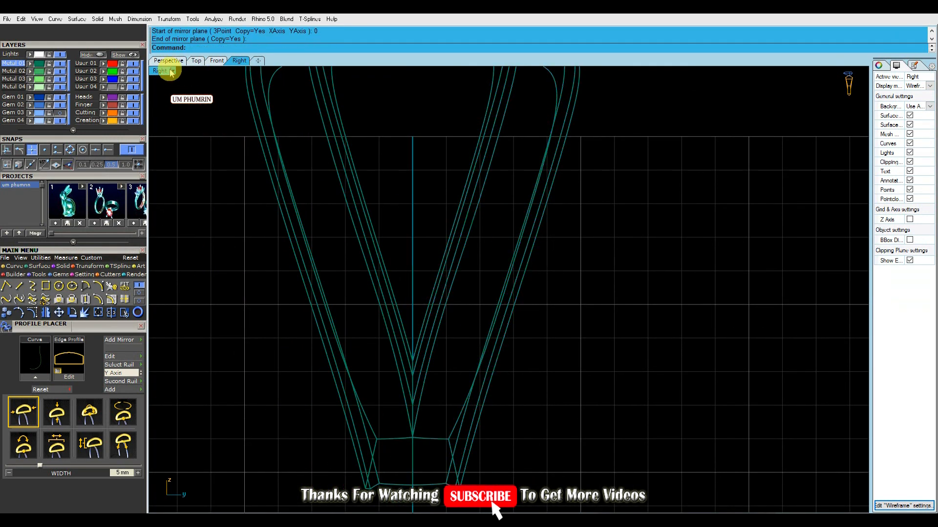
# Show the hidden ring parts and the hidden gemstones in the Perspective view.
pyautogui.click(169, 60)
pyautogui.moveTo(318, 160)
pyautogui.mouseDown(button='right')
pyautogui.moveTo(447, 254)
pyautogui.moveTo(456, 299)
pyautogui.mouseUp(button='right')
pyautogui.scroll(3, 456, 300)
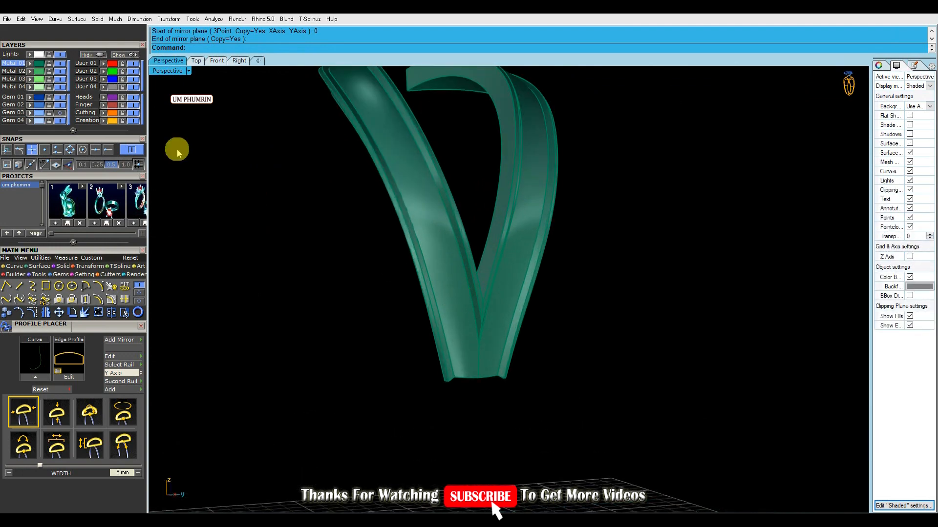
pyautogui.click(124, 55)
pyautogui.scroll(-5, 436, 237)
pyautogui.scroll(4, 467, 325)
pyautogui.moveTo(496, 277); pyautogui.dragTo(426, 321, button='right')
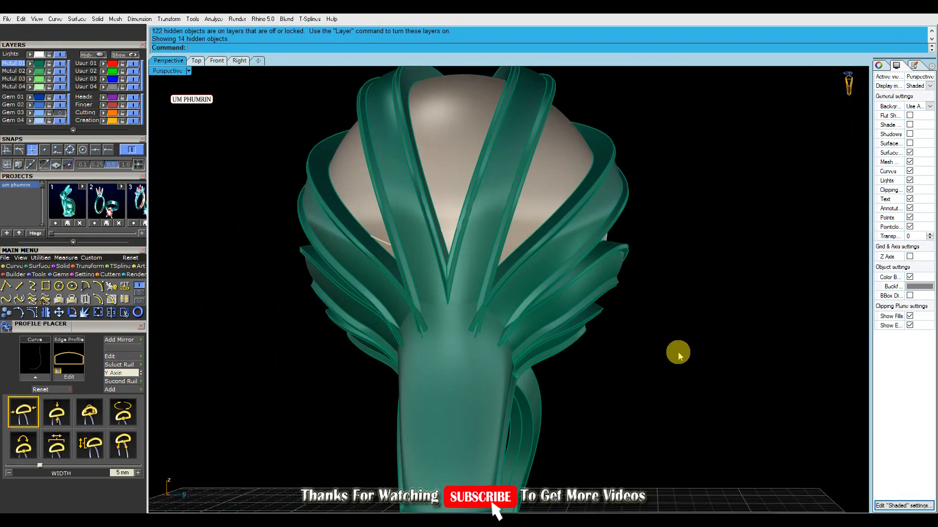
pyautogui.moveTo(558, 334); pyautogui.dragTo(493, 274, button='right')
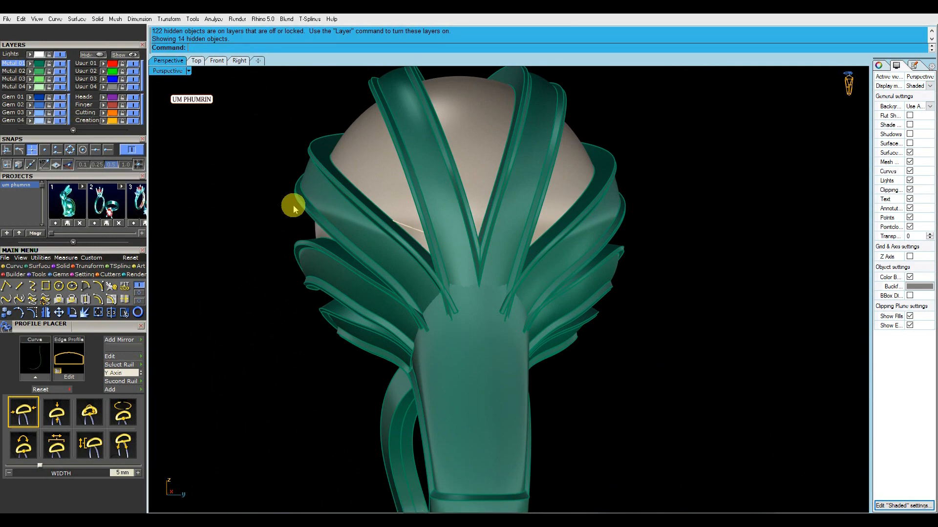
pyautogui.click(132, 55)
pyautogui.moveTo(362, 189); pyautogui.dragTo(536, 279, button='right')
pyautogui.scroll(-5, 588, 314)
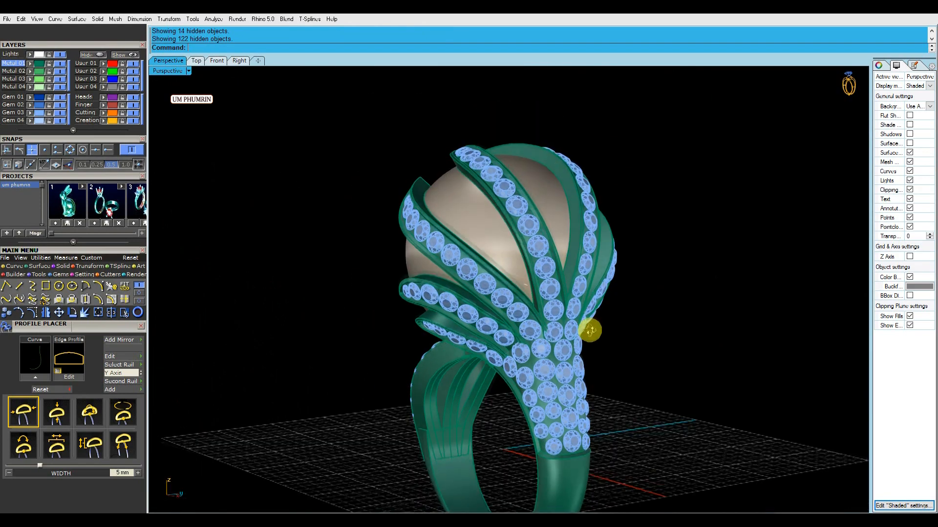
# Examine the band ends around the V-junction where they run into the gem-set shank.
pyautogui.moveTo(595, 330); pyautogui.dragTo(476, 303, button='right')
pyautogui.scroll(8, 476, 303)
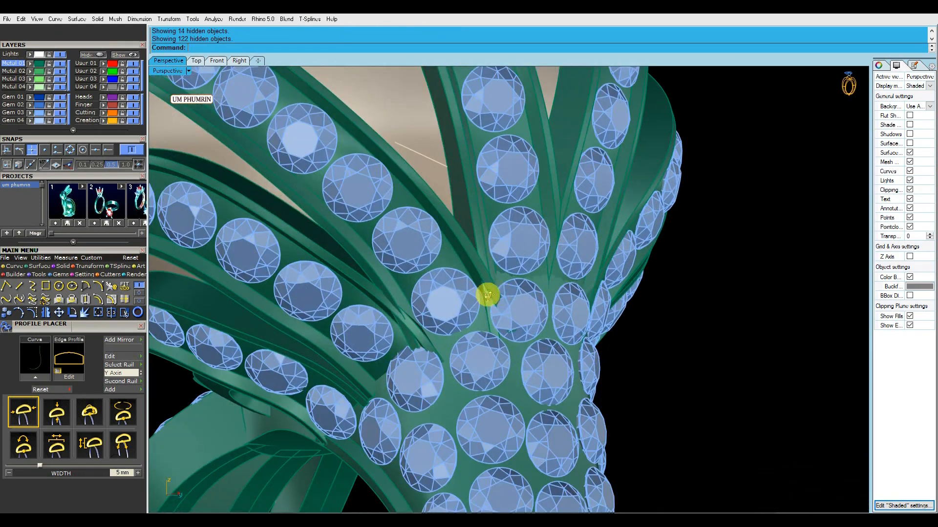
pyautogui.moveTo(487, 294); pyautogui.dragTo(478, 293, button='right')
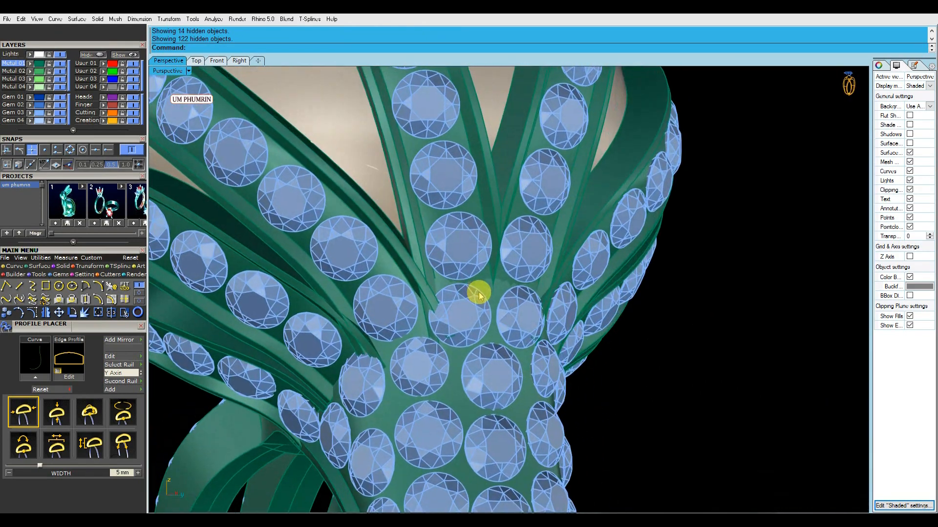
pyautogui.click(414, 270)
pyautogui.click(416, 241)
pyautogui.click(416, 239)
pyautogui.click(392, 240)
pyautogui.keyDown('shift'); pyautogui.click(410, 234); pyautogui.keyUp('shift')
pyautogui.moveTo(385, 267); pyautogui.dragTo(408, 274, button='right')
pyautogui.keyDown('shift'); pyautogui.click(369, 277); pyautogui.keyUp('shift')
pyautogui.scroll(-4, 392, 280)
pyautogui.moveTo(602, 346); pyautogui.dragTo(577, 318, button='right')
pyautogui.scroll(7, 445, 295)
pyautogui.scroll(-5, 453, 297)
pyautogui.moveTo(503, 305); pyautogui.dragTo(475, 316, button='right')
pyautogui.scroll(5, 398, 279)
pyautogui.scroll(1, 392, 274)
pyautogui.scroll(-3, 391, 272)
pyautogui.click(384, 264)
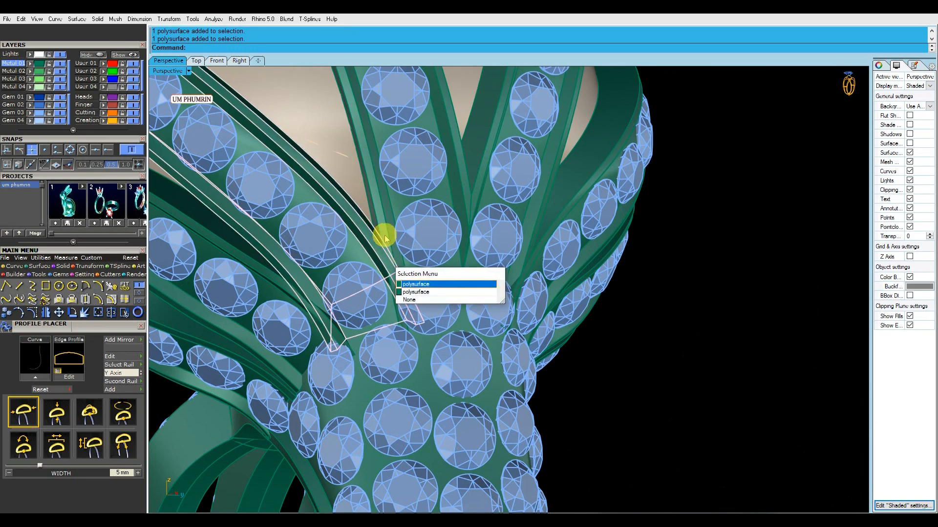
# Review the gem layout over the shoulder and the complete ring from several sides.
pyautogui.scroll(-6, 520, 305)
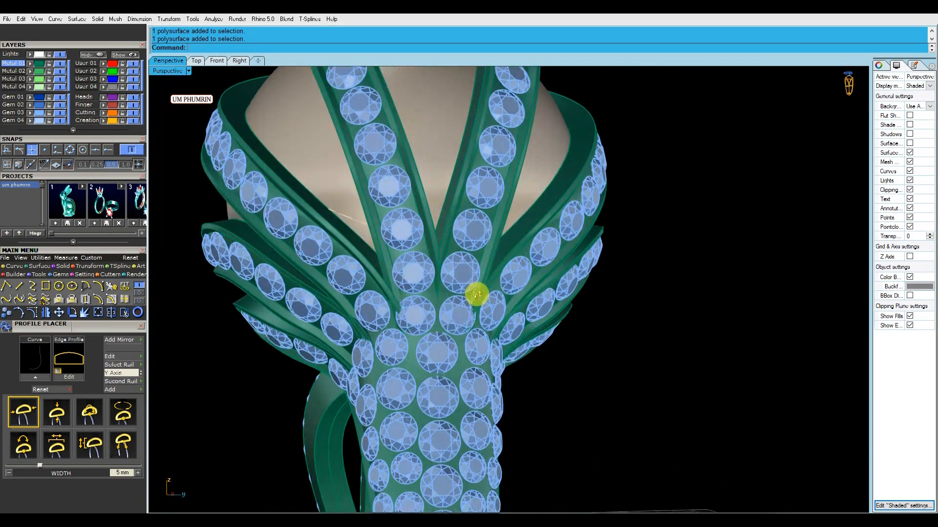
pyautogui.scroll(-8, 457, 200)
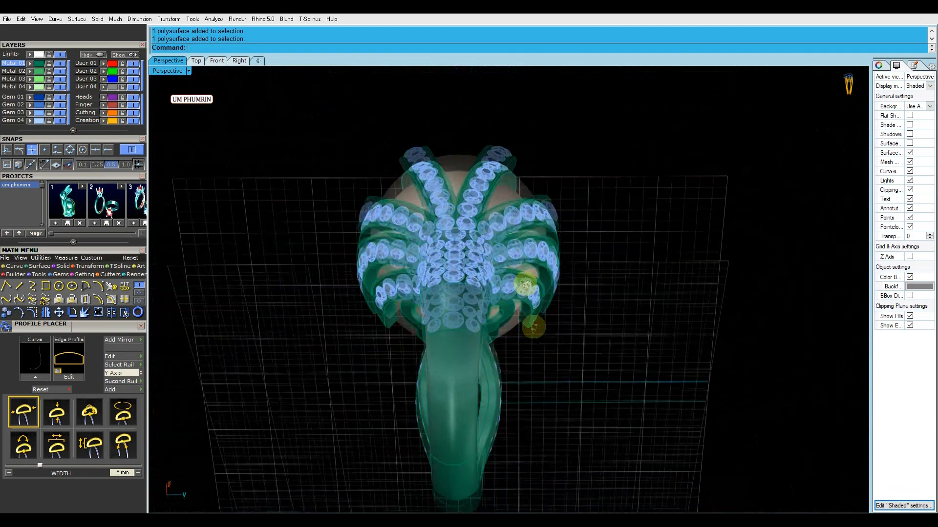
pyautogui.moveTo(534, 327); pyautogui.dragTo(540, 307, button='right')
pyautogui.scroll(8, 486, 303)
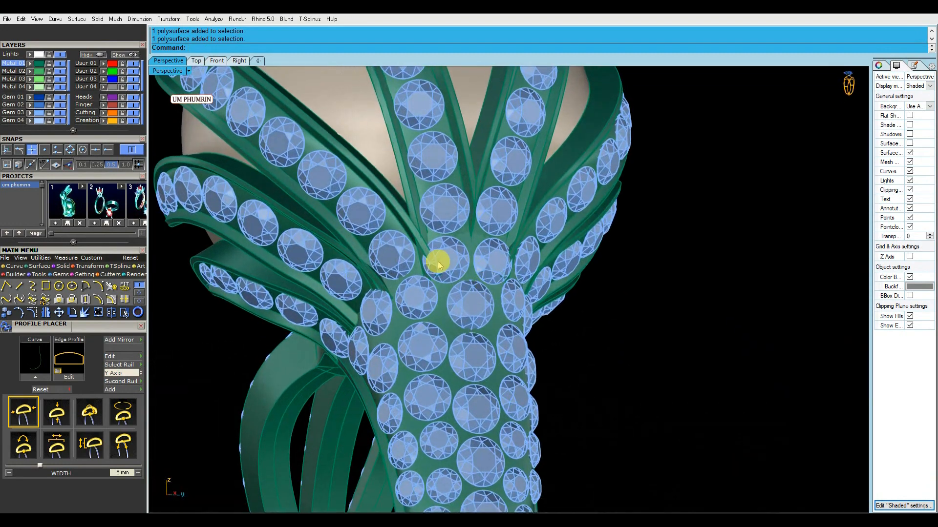
pyautogui.scroll(3, 413, 244)
pyautogui.scroll(-10, 414, 244)
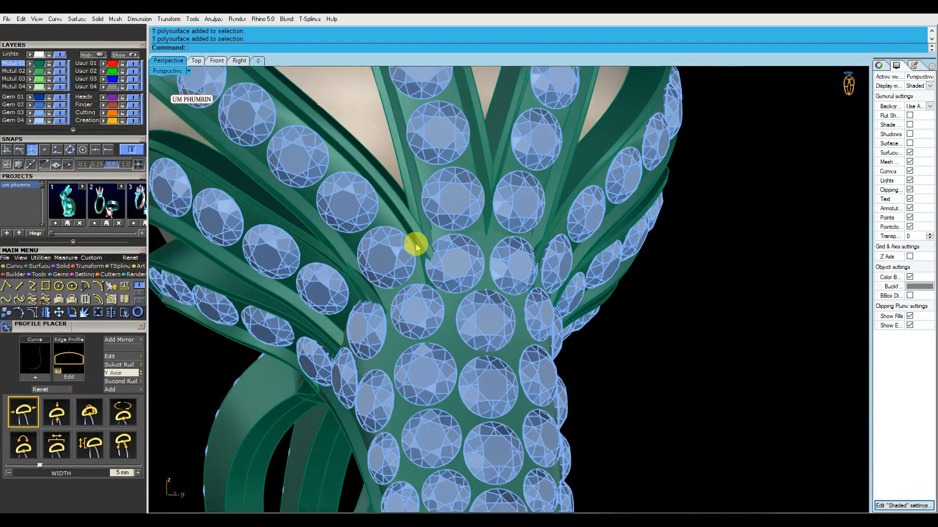
pyautogui.scroll(-5, 384, 269)
pyautogui.moveTo(377, 272); pyautogui.dragTo(605, 311, button='right')
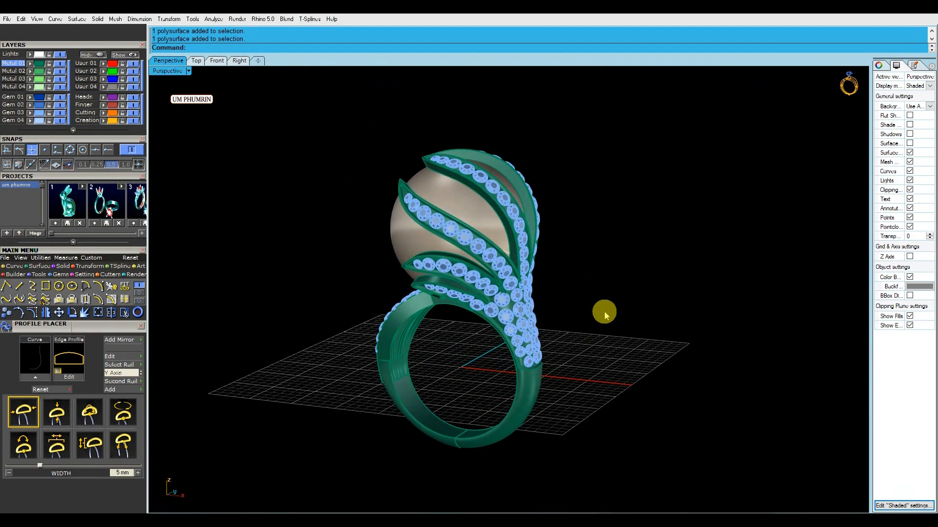
# Delete the pearl from the centre of the ring head.
pyautogui.moveTo(605, 312); pyautogui.dragTo(486, 299, button='right')
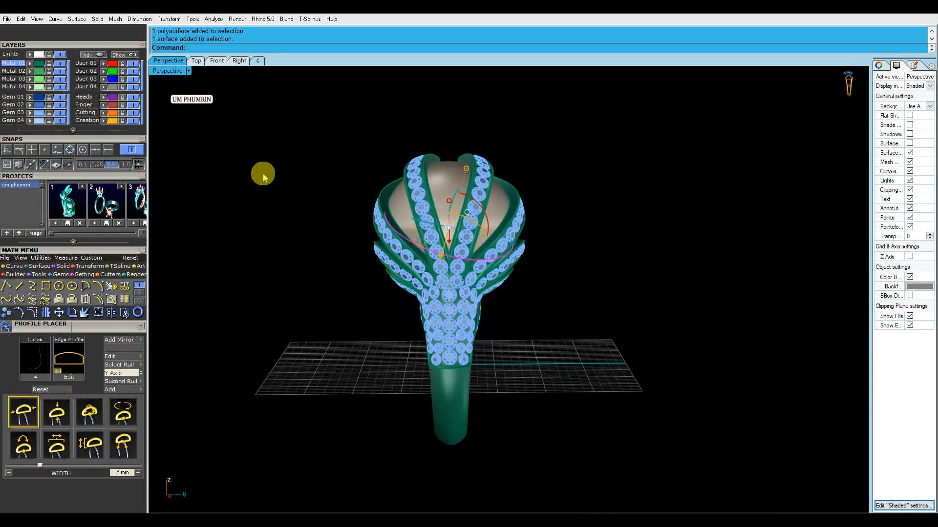
pyautogui.press('Delete')
pyautogui.moveTo(523, 175)
pyautogui.mouseDown(button='right')
pyautogui.moveTo(516, 156)
pyautogui.moveTo(529, 169)
pyautogui.mouseUp(button='right')
pyautogui.moveTo(381, 174); pyautogui.dragTo(471, 278, button='right')
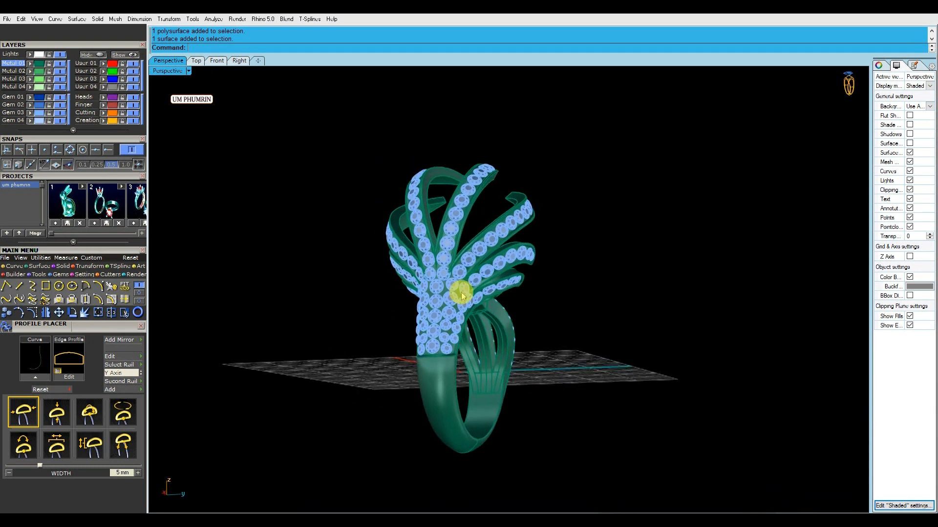
# Delete the three bands on one side of the ring with their gems and the adjoining group of shank gems.
pyautogui.scroll(5, 446, 278)
pyautogui.click(454, 303)
pyautogui.scroll(-4, 564, 234)
pyautogui.moveTo(559, 234); pyautogui.dragTo(618, 276, button='right')
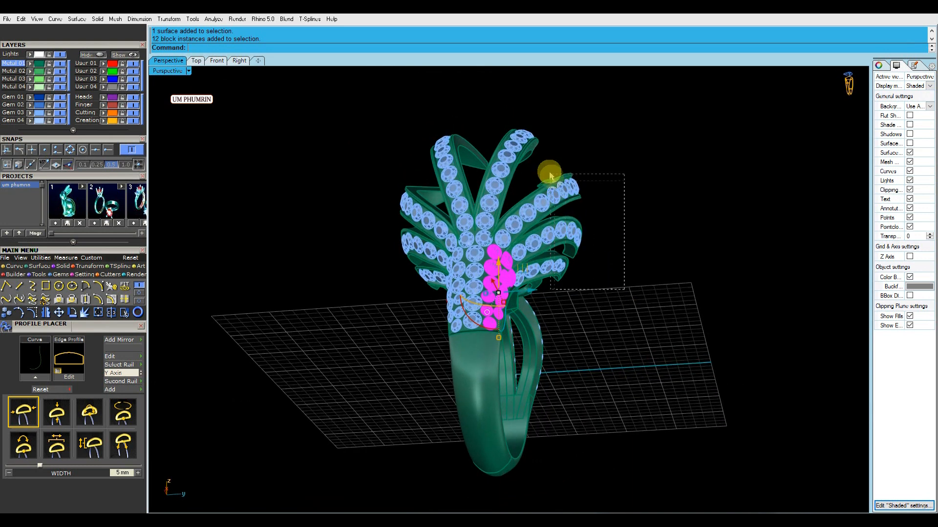
pyautogui.moveTo(553, 179); pyautogui.dragTo(560, 180)
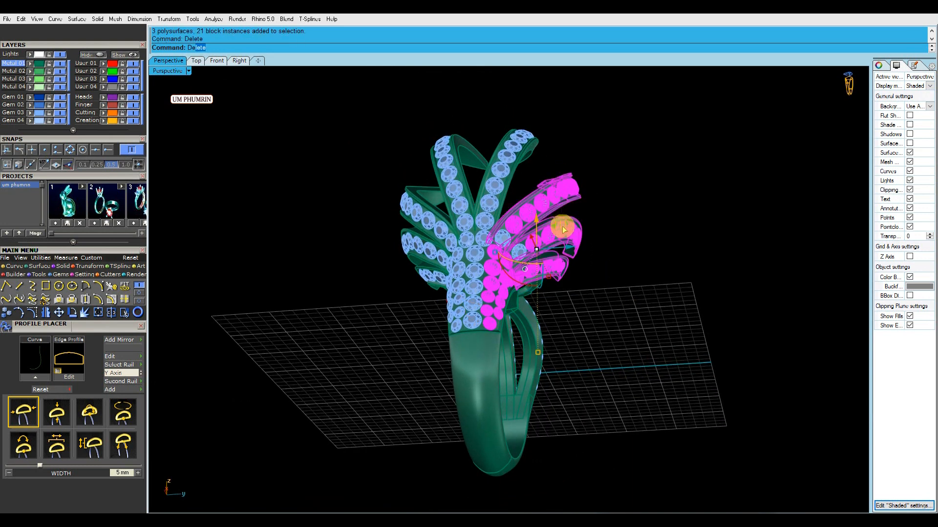
pyautogui.press('Delete')
# Delete the two leftover gems floating beside the cleared side of the shank.
pyautogui.scroll(4, 593, 251)
pyautogui.click(529, 253)
pyautogui.keyDown('shift'); pyautogui.click(510, 246); pyautogui.keyUp('shift')
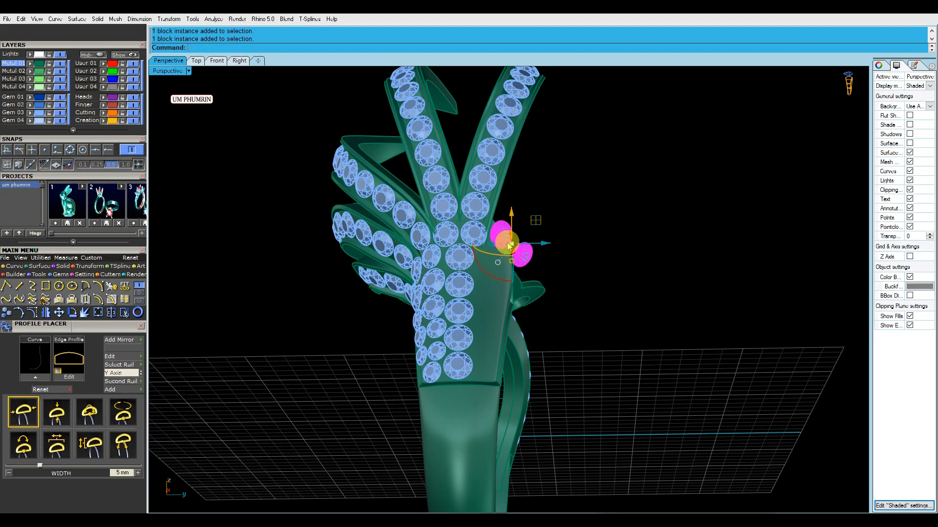
pyautogui.scroll(-5, 546, 248)
pyautogui.scroll(4, 579, 265)
pyautogui.moveTo(579, 265); pyautogui.dragTo(522, 254, button='right')
pyautogui.scroll(-3, 577, 253)
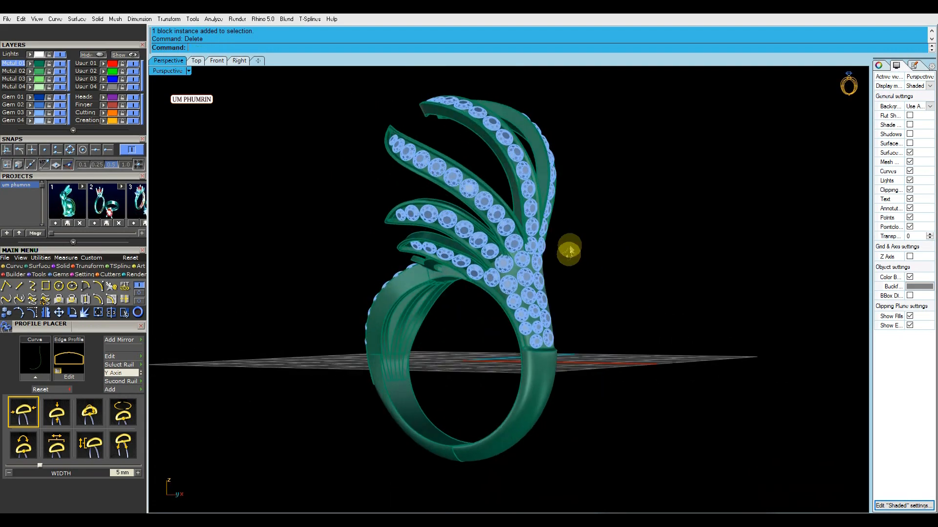
# Start Prong on Surface on the gem-set shank surface with fillet 75, taper 0 and drop 0.3.
pyautogui.scroll(5, 541, 266)
pyautogui.scroll(2, 531, 270)
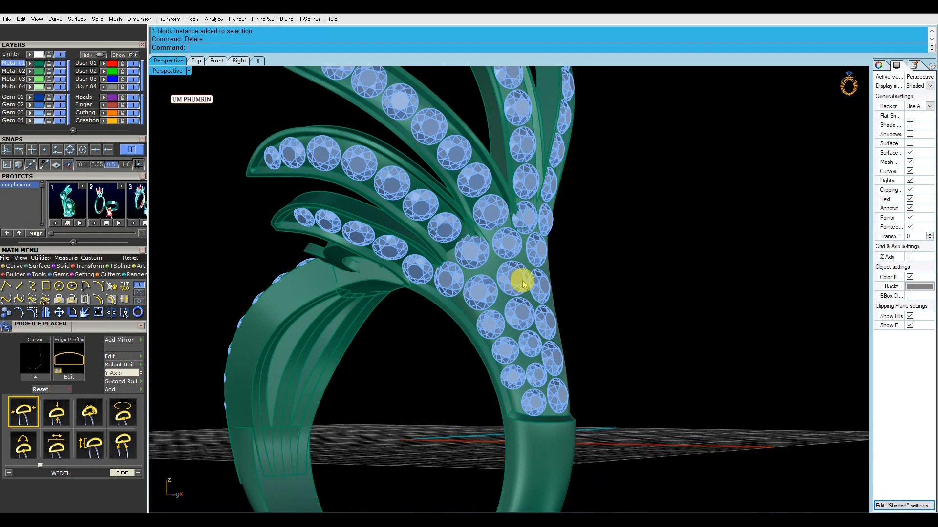
pyautogui.write('ps')
pyautogui.press('Return')
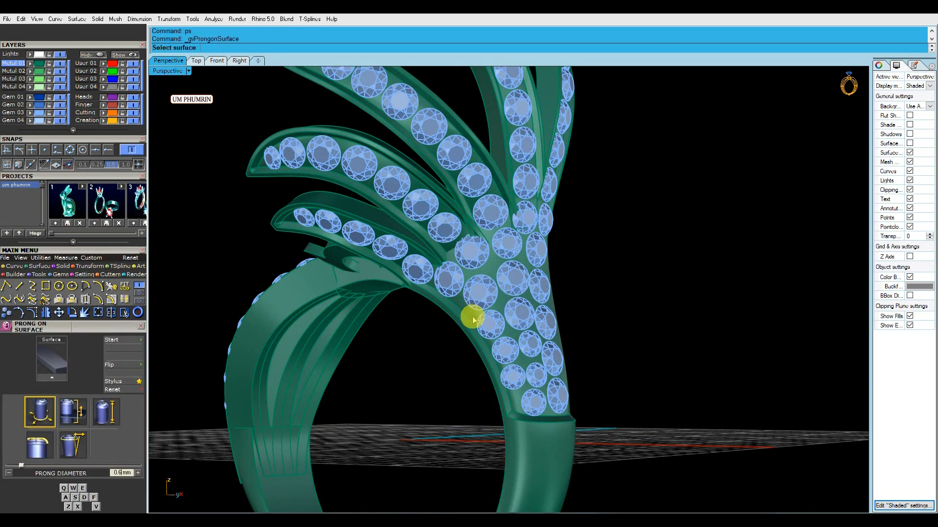
pyautogui.scroll(4, 472, 319)
pyautogui.click(509, 266)
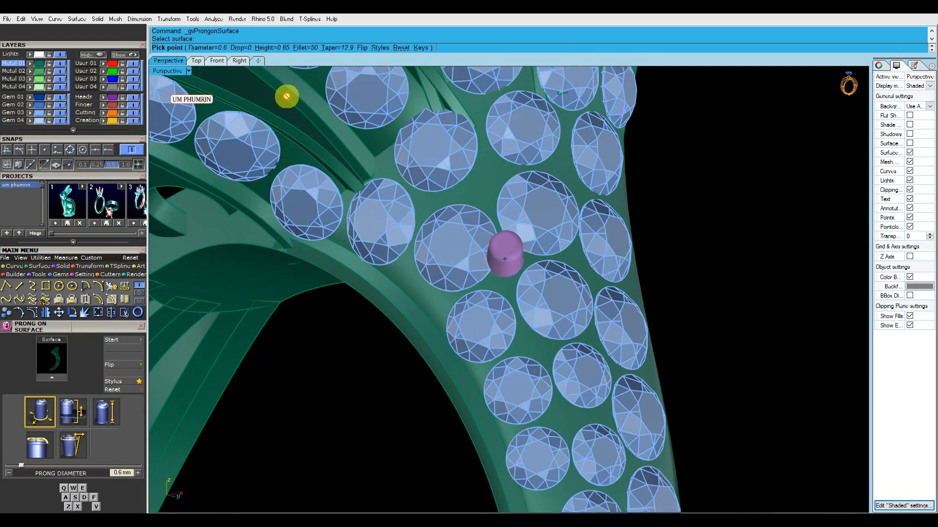
pyautogui.click(305, 48)
pyautogui.write('75')
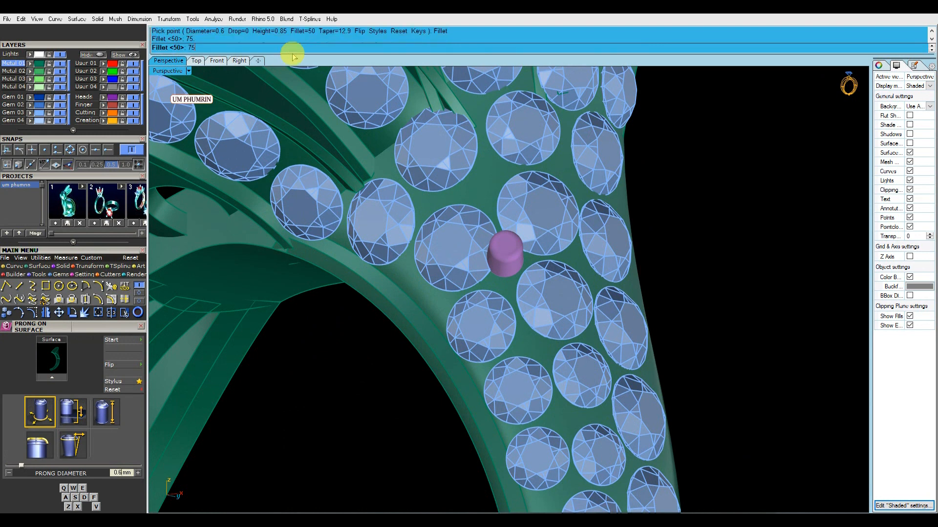
pyautogui.click(337, 47)
pyautogui.write('0')
pyautogui.click(243, 47)
pyautogui.write('.')
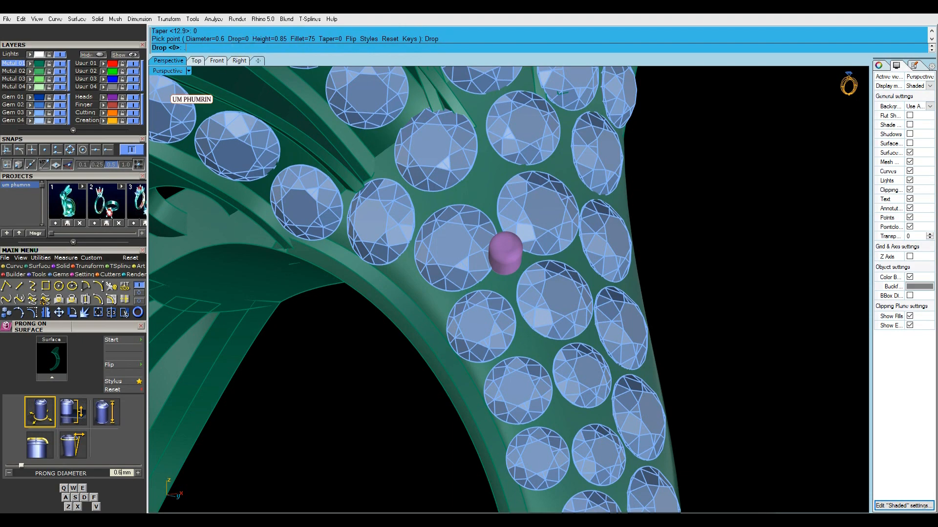
pyautogui.write('3')
pyautogui.press('Return')
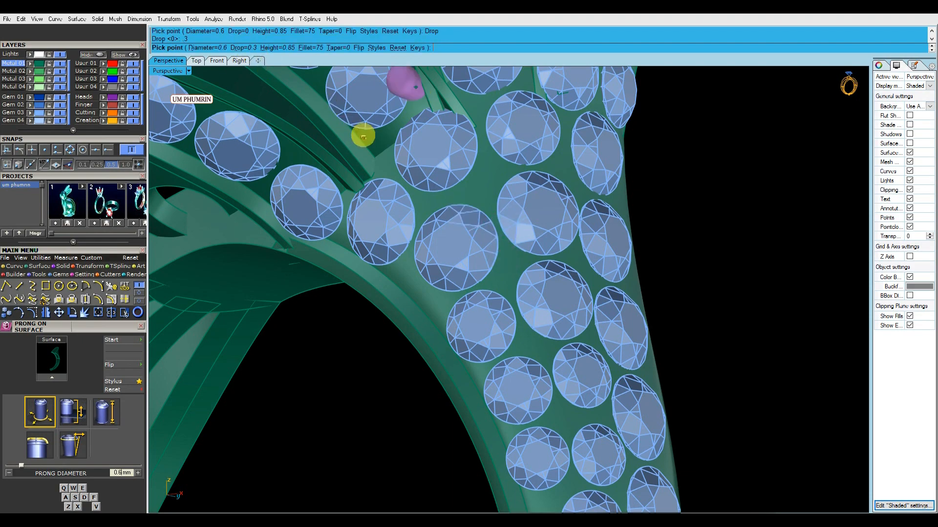
# Set the prong diameter to 0.5 mm, its height to 0.6 mm and its fillet to 74.
pyautogui.scroll(-2, 478, 267)
pyautogui.moveTo(478, 266); pyautogui.dragTo(552, 171, button='right')
pyautogui.scroll(1, 552, 170)
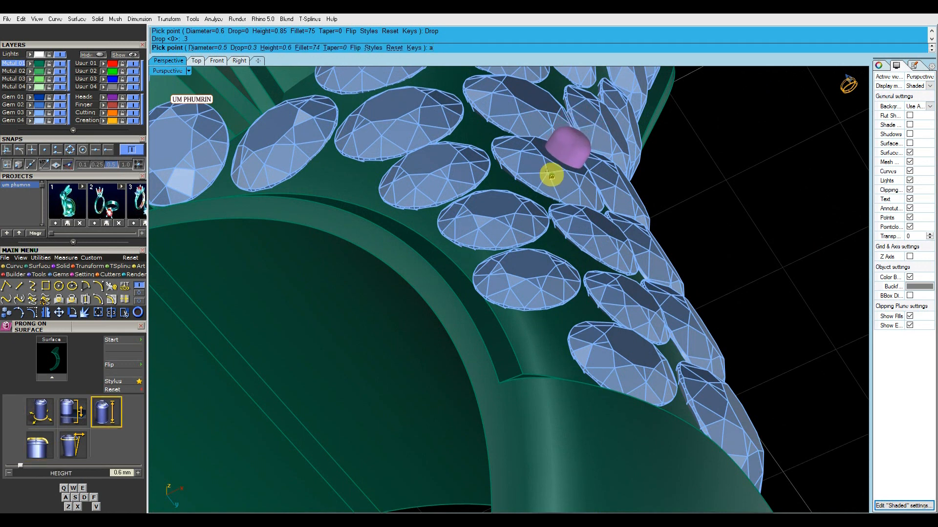
pyautogui.scroll(-2, 551, 176)
pyautogui.moveTo(551, 174); pyautogui.dragTo(409, 209, button='right')
pyautogui.scroll(4, 409, 209)
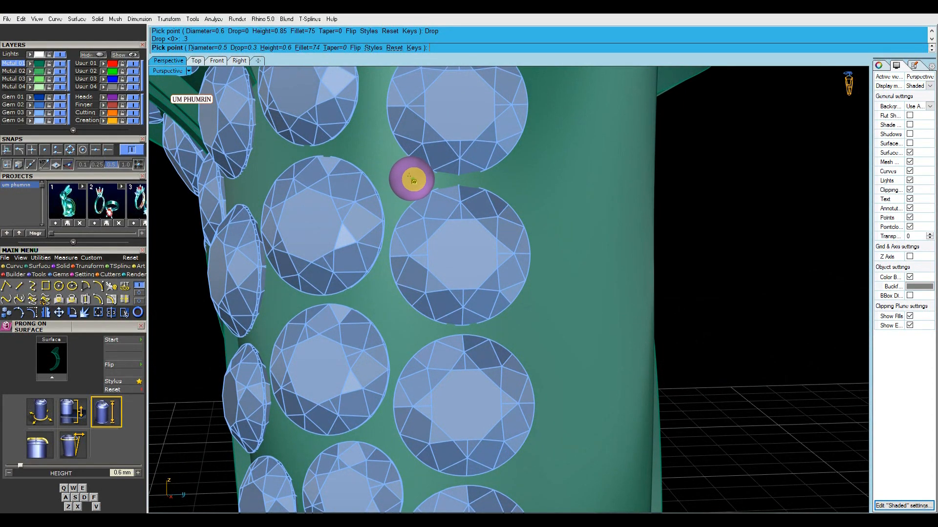
# Set the prong diameter to 0.55 mm and place prongs in the first two gaps along the inner edge of the shank's outermost gem column.
pyautogui.scroll(-4, 413, 180)
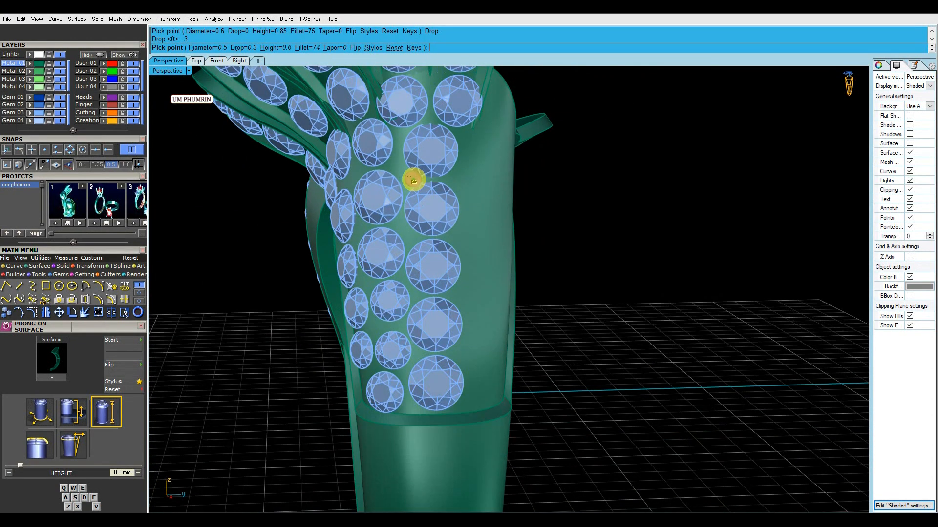
pyautogui.scroll(3, 413, 181)
pyautogui.scroll(2, 413, 181)
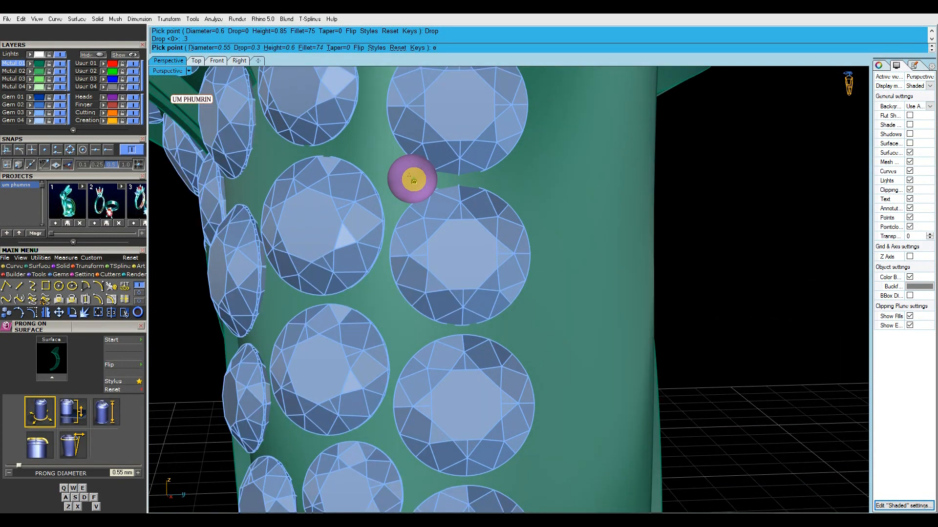
pyautogui.scroll(-3, 411, 182)
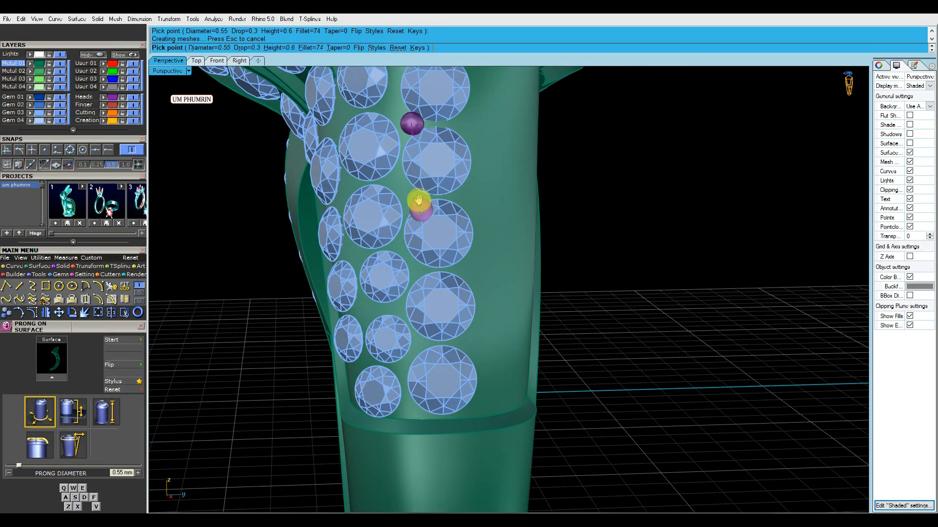
pyautogui.scroll(2, 415, 194)
pyautogui.scroll(5, 410, 166)
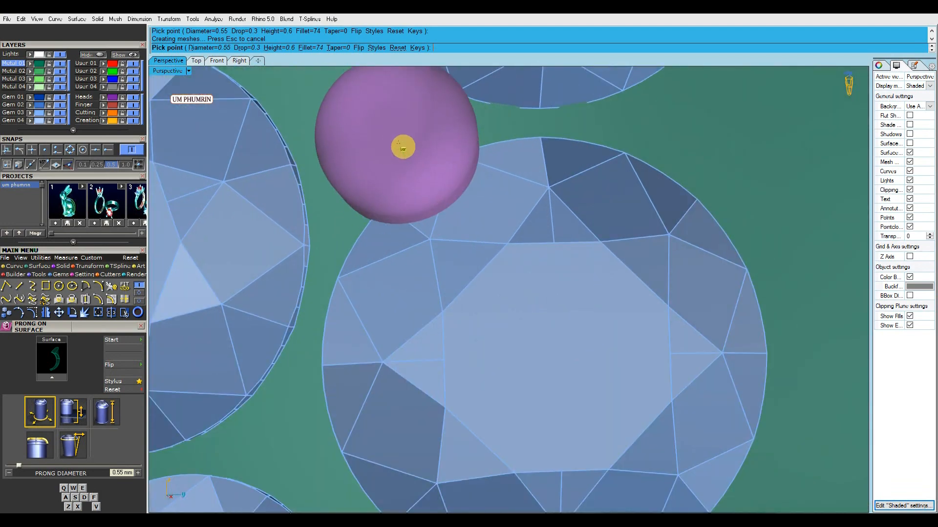
pyautogui.scroll(-1, 400, 146)
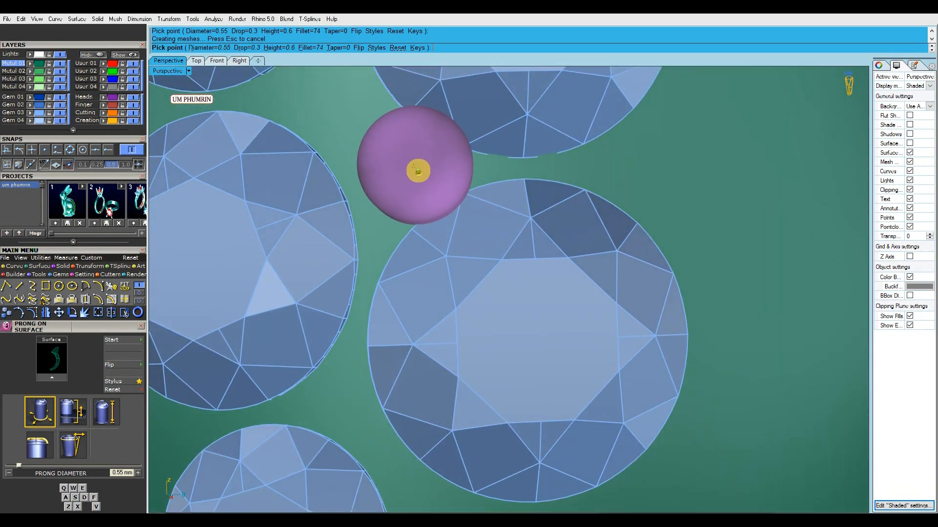
pyautogui.click(419, 173)
# Place three more prongs down the same gem column, ending beside the lowest gem above the shank's ledge, and finish the command.
pyautogui.scroll(-6, 421, 213)
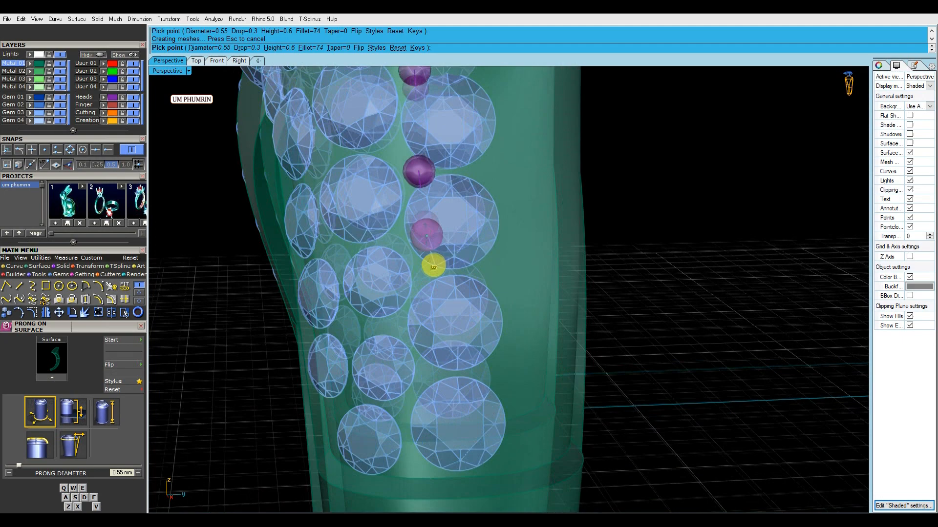
pyautogui.scroll(2, 428, 264)
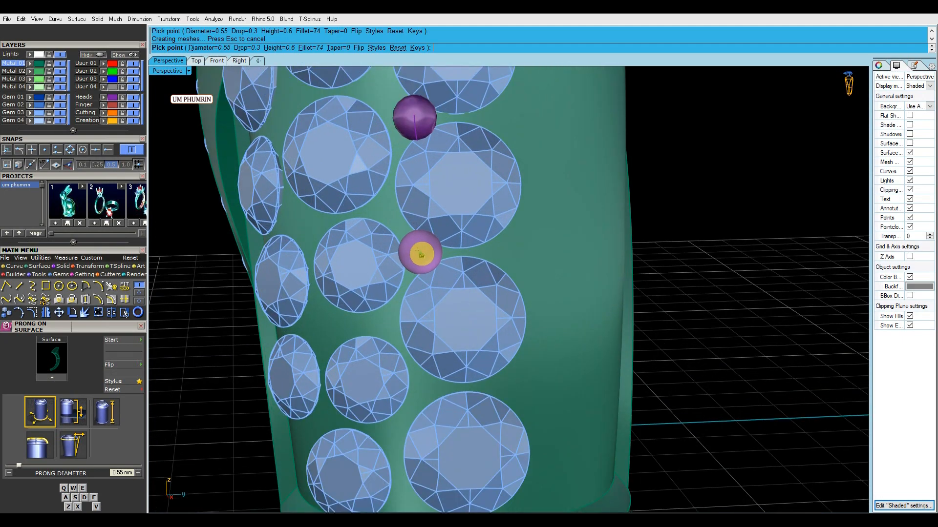
pyautogui.click(423, 257)
pyautogui.scroll(-3, 421, 247)
pyautogui.scroll(3, 417, 320)
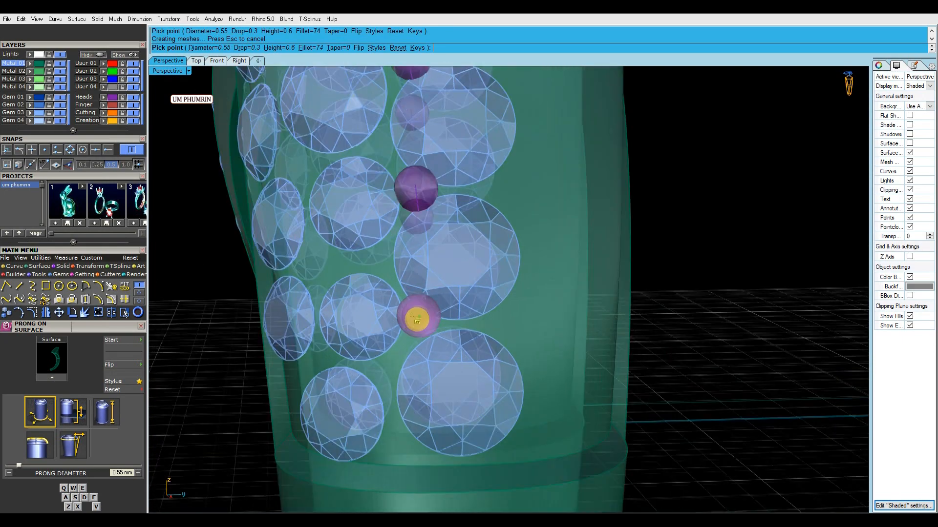
pyautogui.click(419, 326)
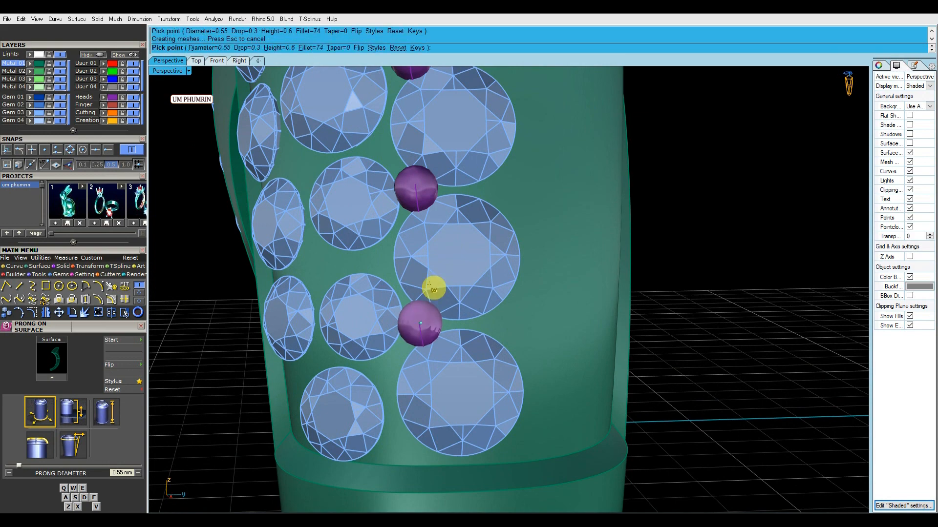
pyautogui.click(408, 445)
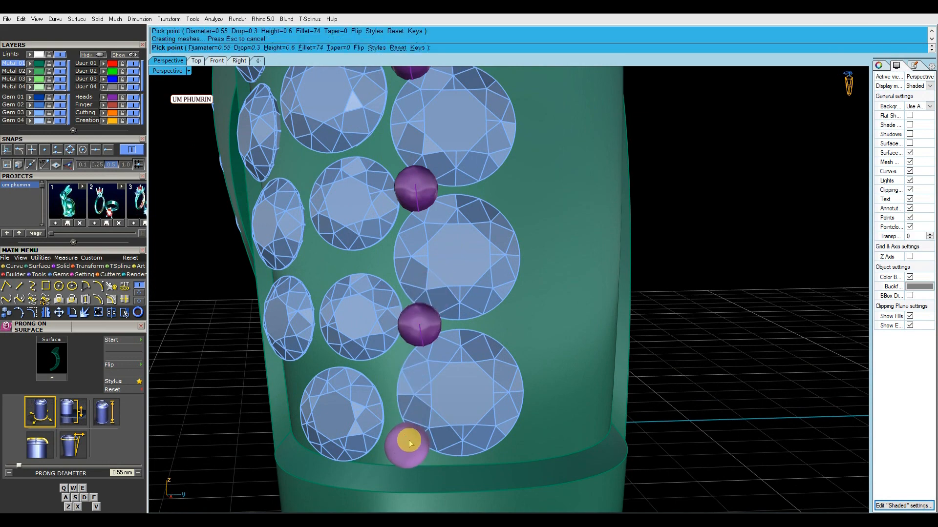
pyautogui.scroll(-4, 415, 429)
pyautogui.press('Return')
# Run Prong on Surface on the upper shank surface and place two prongs around the top gem of the column, below the V-junction gems.
pyautogui.moveTo(432, 389); pyautogui.dragTo(424, 386, button='right')
pyautogui.write('ps')
pyautogui.press('Return')
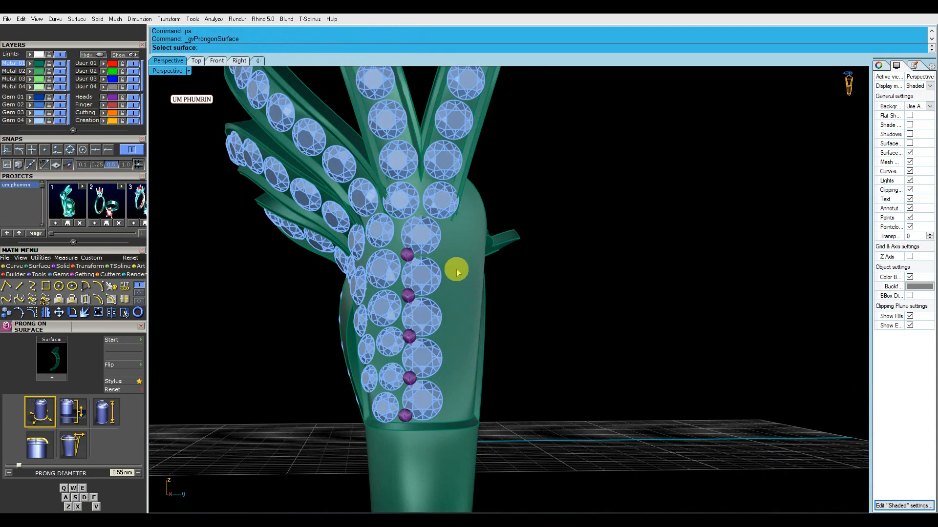
pyautogui.click(397, 241)
pyautogui.scroll(5, 401, 229)
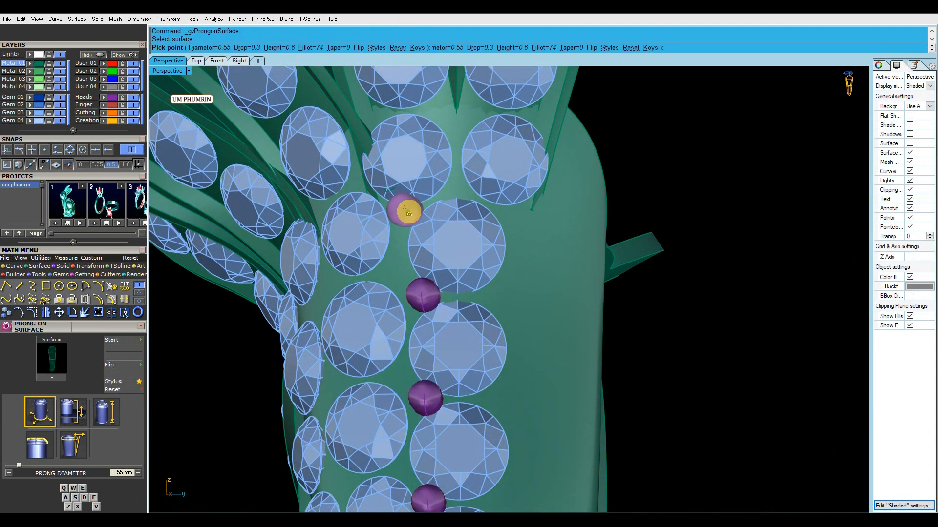
pyautogui.click(408, 213)
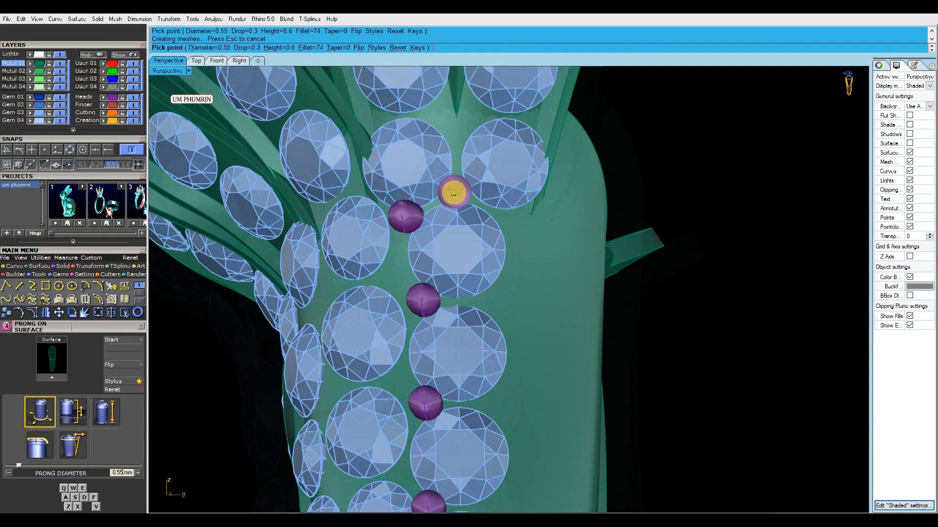
pyautogui.scroll(3, 453, 193)
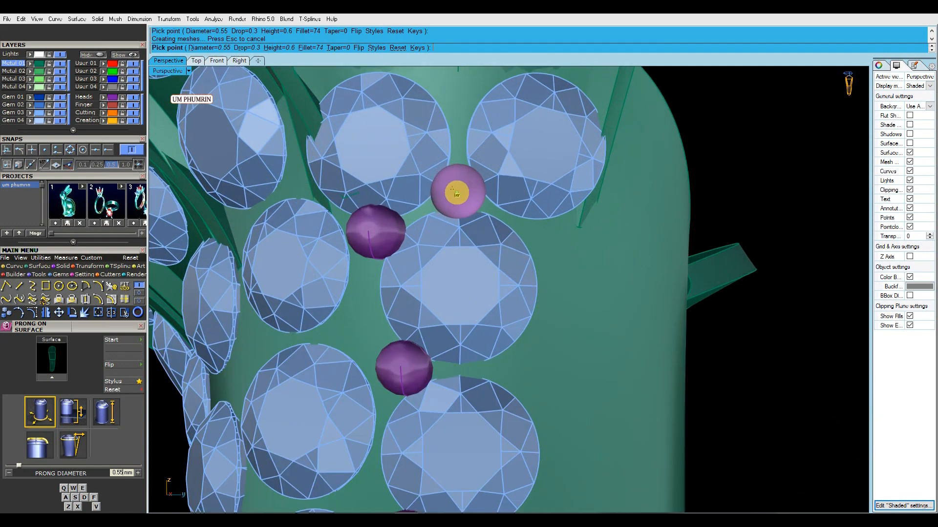
pyautogui.click(456, 193)
pyautogui.rightClick(456, 194)
pyautogui.scroll(-5, 456, 193)
pyautogui.keyDown('shift'); pyautogui.moveTo(457, 194); pyautogui.dragTo(451, 272, button='right'); pyautogui.keyUp('shift')
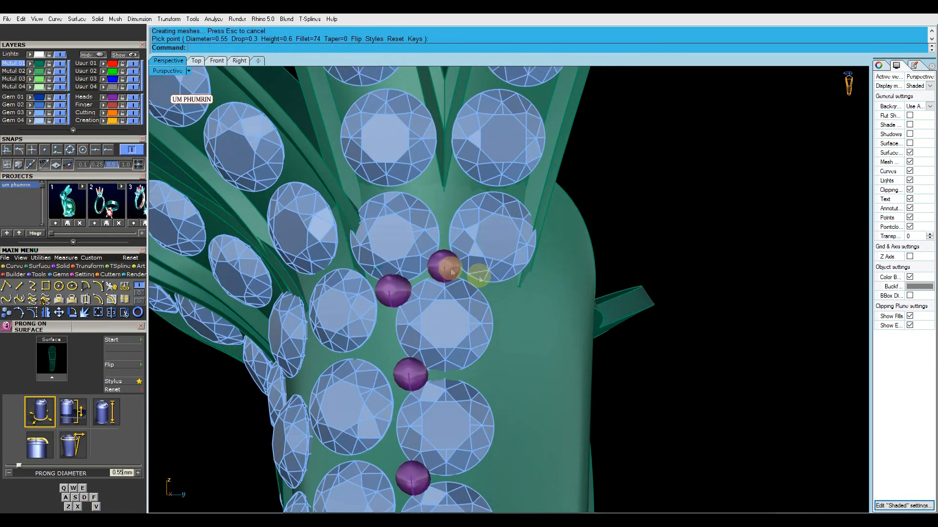
# Add a prong on the same surface at the tip of the V-junction, between the two side-by-side gems.
pyautogui.rightClick(578, 247)
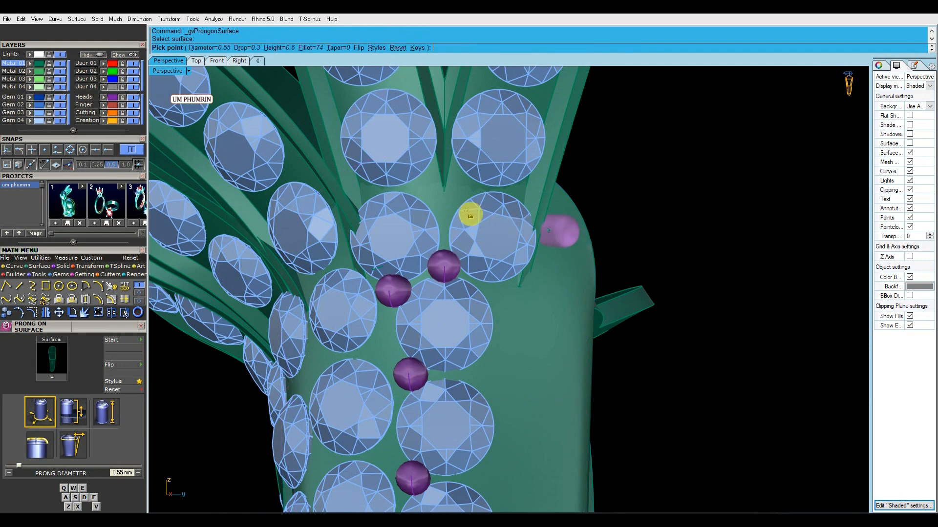
pyautogui.scroll(2, 450, 209)
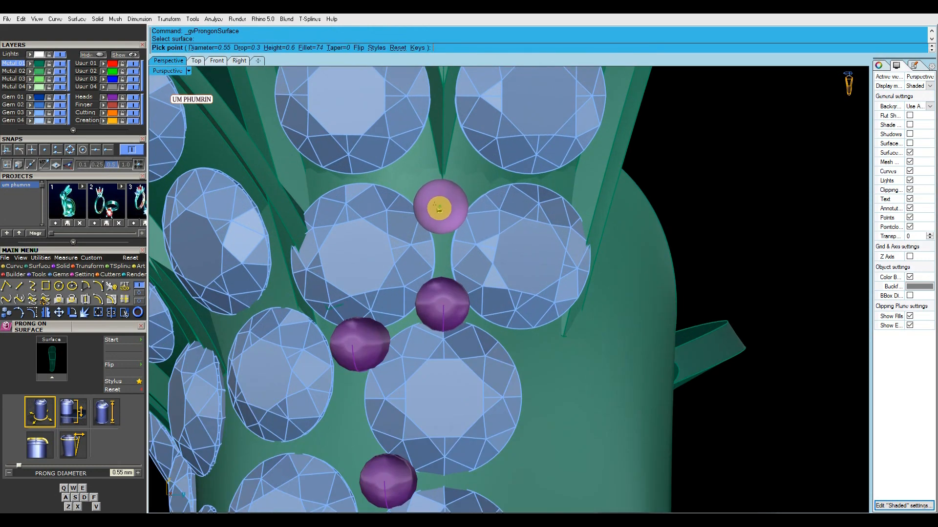
pyautogui.scroll(3, 439, 209)
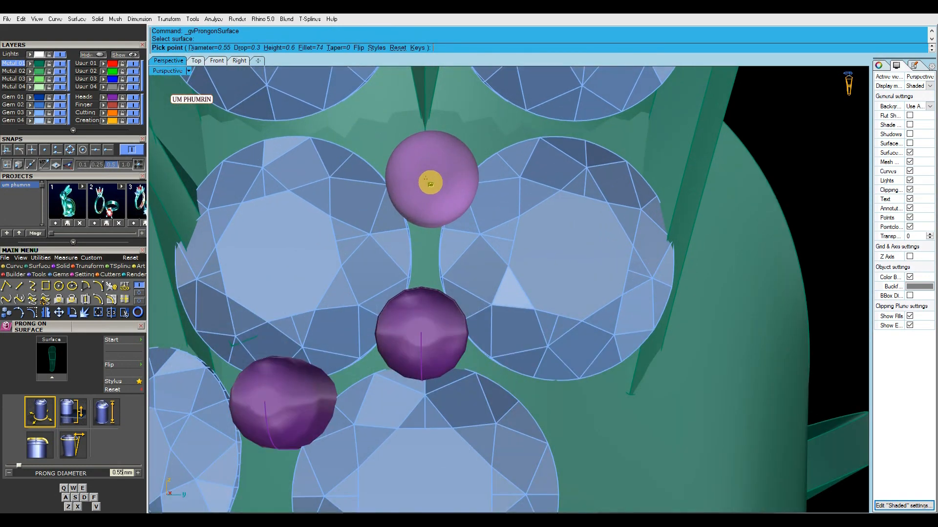
pyautogui.click(426, 183)
pyautogui.scroll(-5, 432, 235)
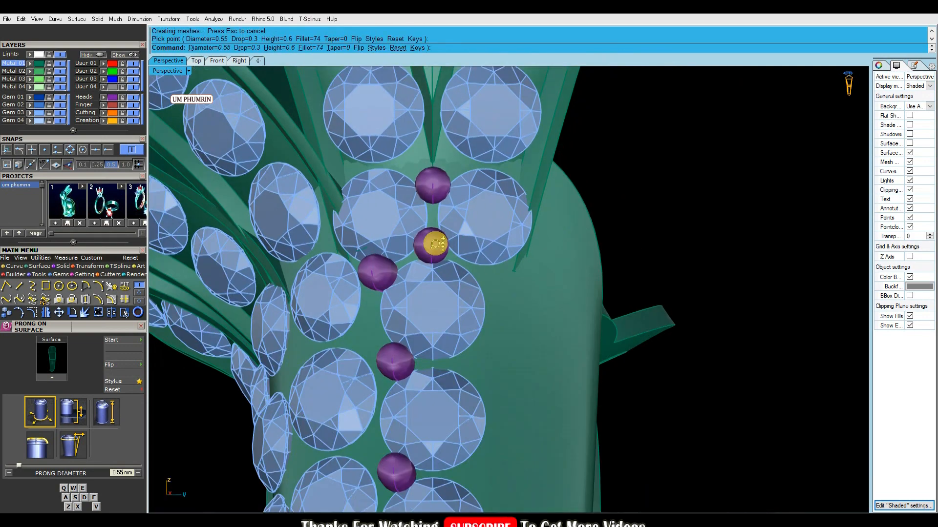
# Run Prong on Surface on the gem-set shank surface and place a prong between two upper gems of the neighbouring inner column.
pyautogui.moveTo(503, 253); pyautogui.dragTo(528, 277, button='right')
pyautogui.scroll(-4, 501, 271)
pyautogui.write('ps')
pyautogui.press('Return')
pyautogui.scroll(3, 498, 281)
pyautogui.click(508, 289)
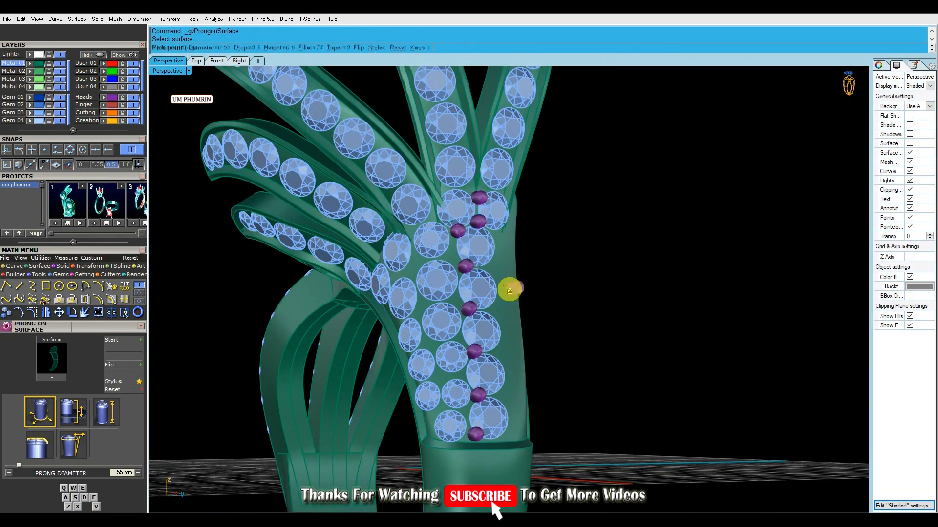
pyautogui.scroll(6, 445, 260)
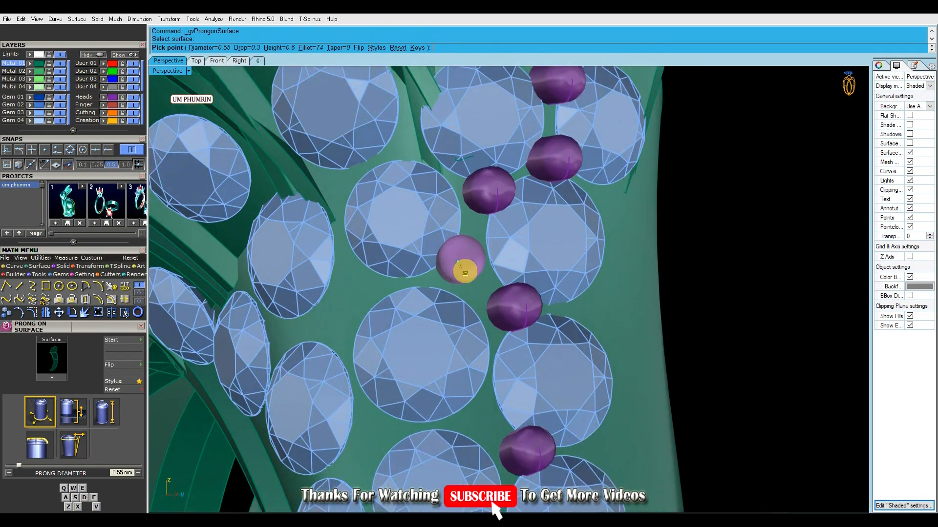
pyautogui.click(454, 277)
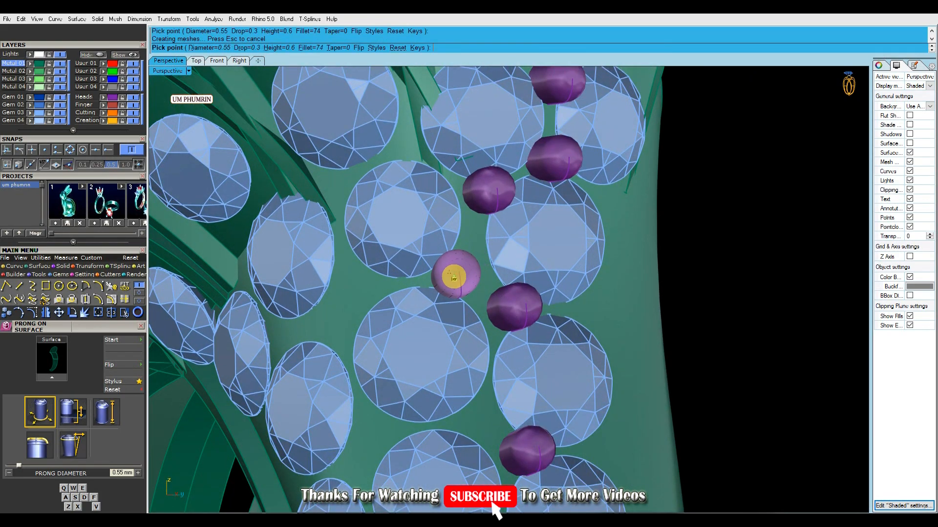
pyautogui.scroll(-5, 454, 276)
pyautogui.moveTo(475, 274); pyautogui.dragTo(492, 275, button='right')
pyautogui.scroll(4, 492, 275)
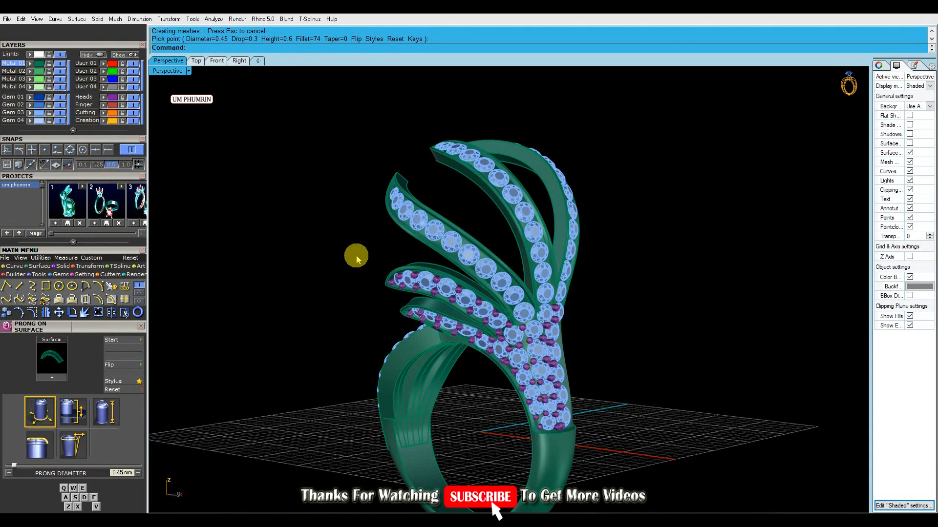
# Show the hidden pearl again inside the prong-set bands.
pyautogui.moveTo(356, 254); pyautogui.dragTo(432, 273, button='right')
pyautogui.moveTo(512, 293)
pyautogui.mouseDown(button='right')
pyautogui.moveTo(509, 277)
pyautogui.moveTo(519, 307)
pyautogui.mouseUp(button='right')
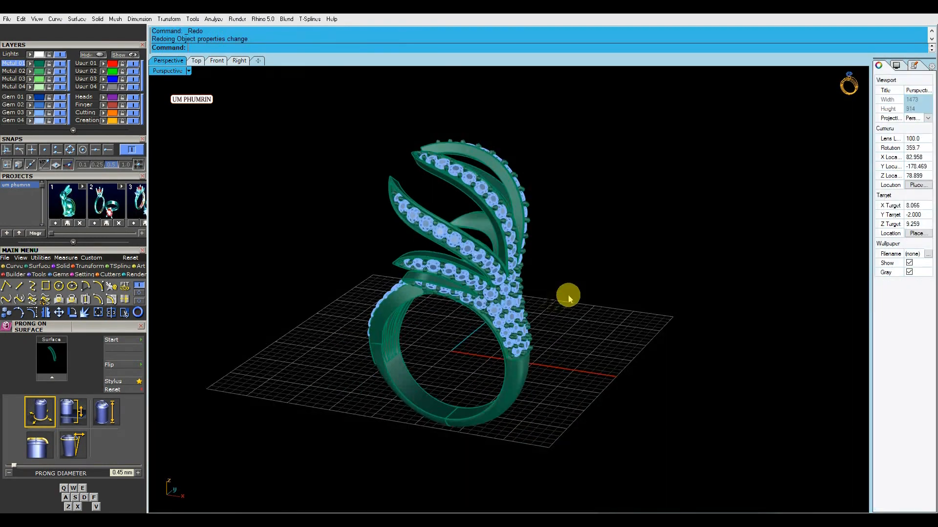
pyautogui.moveTo(567, 296); pyautogui.dragTo(474, 253, button='right')
pyautogui.click(130, 56)
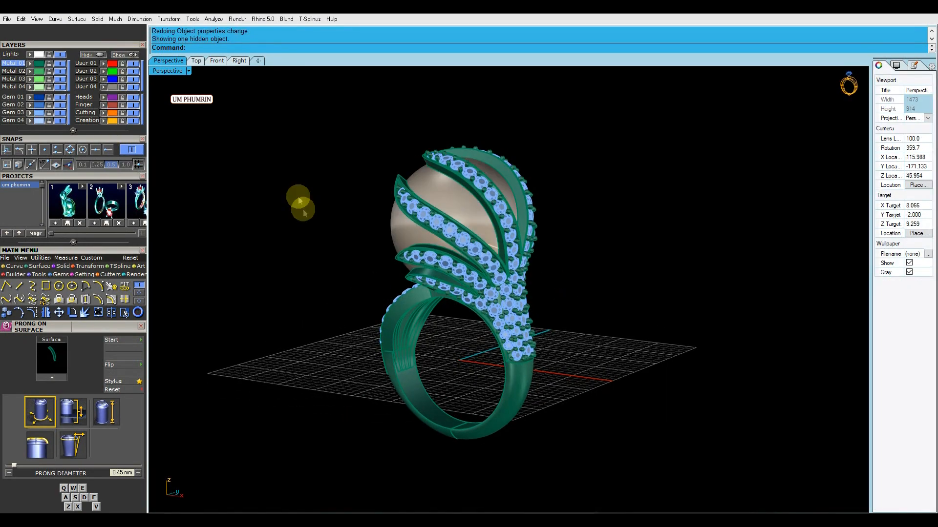
pyautogui.moveTo(356, 210); pyautogui.dragTo(436, 232, button='right')
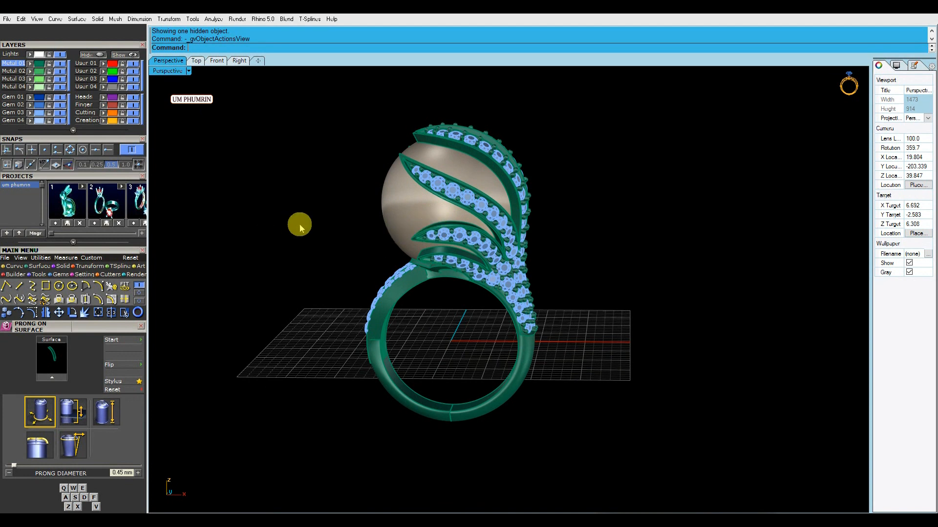
pyautogui.press('F6')
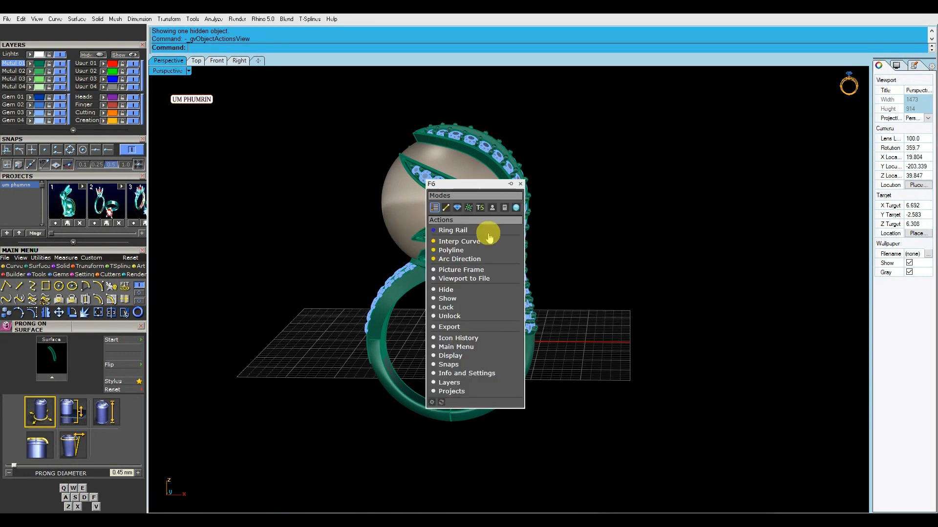
pyautogui.click(518, 185)
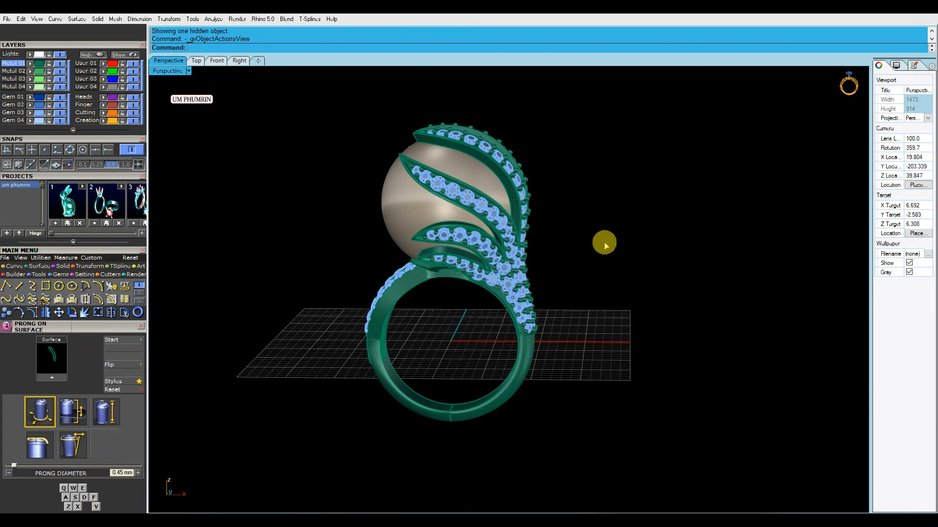
pyautogui.press('Escape')
# Place 0.45 mm prongs beside the upper gems of the first outer rear band, including a pair under the pearl seat's rim.
pyautogui.moveTo(488, 260); pyautogui.dragTo(516, 275, button='right')
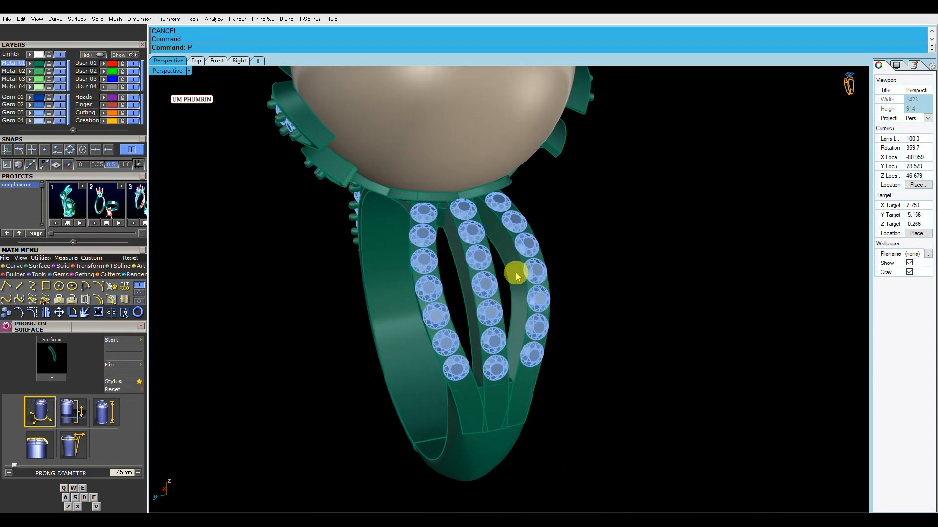
pyautogui.moveTo(385, 231); pyautogui.dragTo(380, 250, button='right')
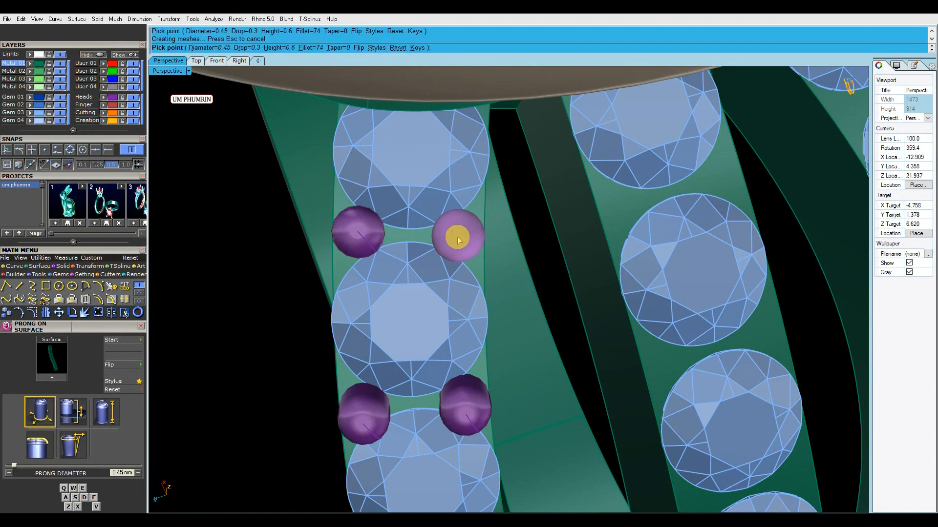
pyautogui.click(458, 239)
pyautogui.scroll(-2, 446, 274)
pyautogui.keyDown('shift'); pyautogui.moveTo(446, 276); pyautogui.dragTo(455, 364, button='right'); pyautogui.keyUp('shift')
pyautogui.moveTo(458, 259); pyautogui.dragTo(466, 181, button='right')
pyautogui.scroll(3, 463, 162)
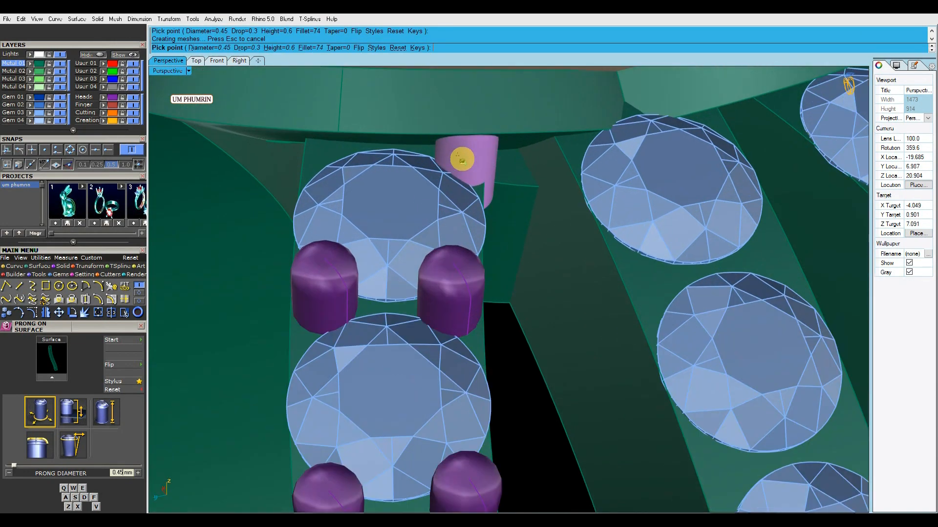
pyautogui.click(455, 155)
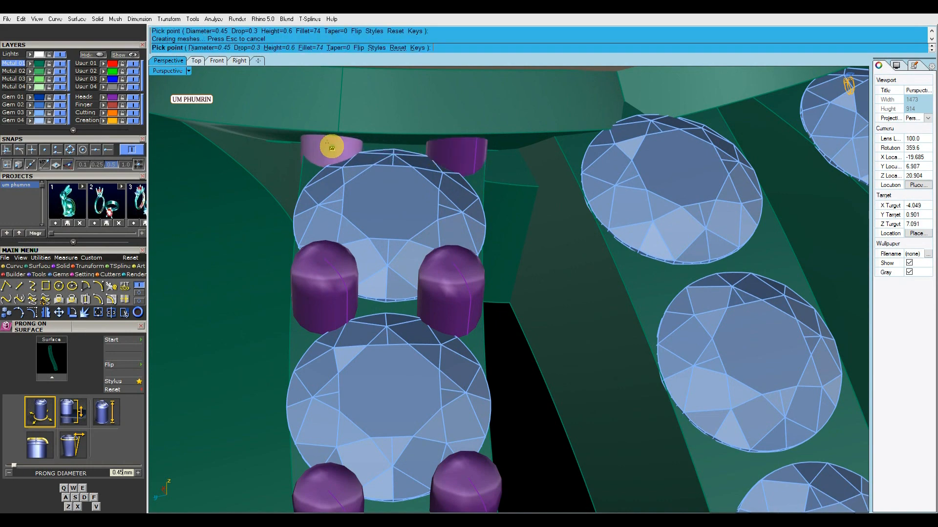
pyautogui.click(333, 146)
pyautogui.rightClick(377, 215)
# Run Prong on Surface on the middle rear band and place 0.45 mm prongs beside its gems along one edge.
pyautogui.scroll(-6, 379, 218)
pyautogui.moveTo(387, 227); pyautogui.dragTo(459, 216, button='right')
pyautogui.rightClick(458, 216)
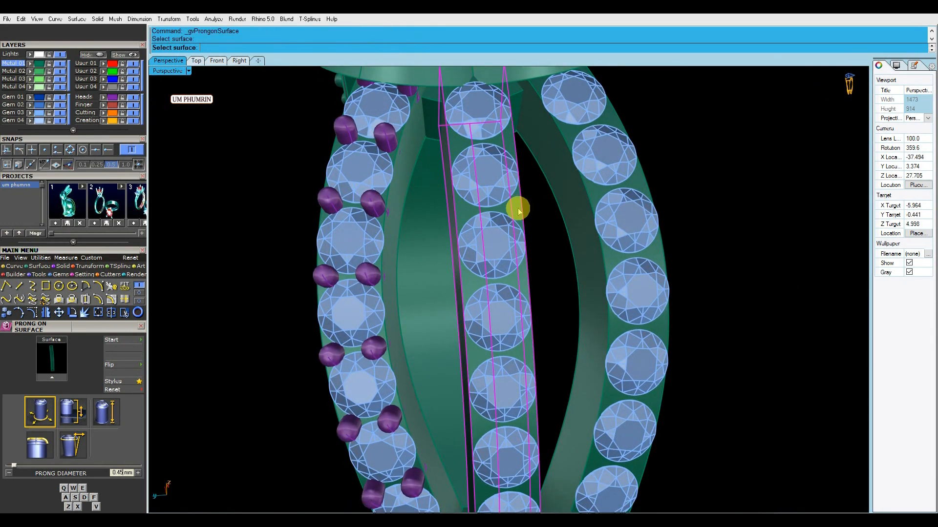
pyautogui.click(521, 209)
pyautogui.keyDown('shift'); pyautogui.moveTo(499, 274); pyautogui.dragTo(496, 364, button='right'); pyautogui.keyUp('shift')
pyautogui.scroll(8, 495, 205)
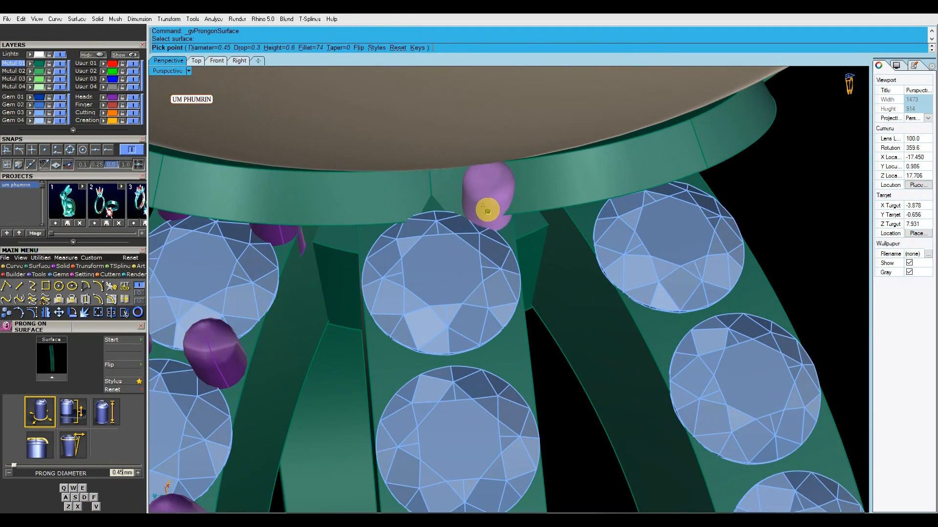
pyautogui.click(488, 209)
pyautogui.keyDown('shift'); pyautogui.moveTo(510, 298); pyautogui.dragTo(490, 218, button='right'); pyautogui.keyUp('shift')
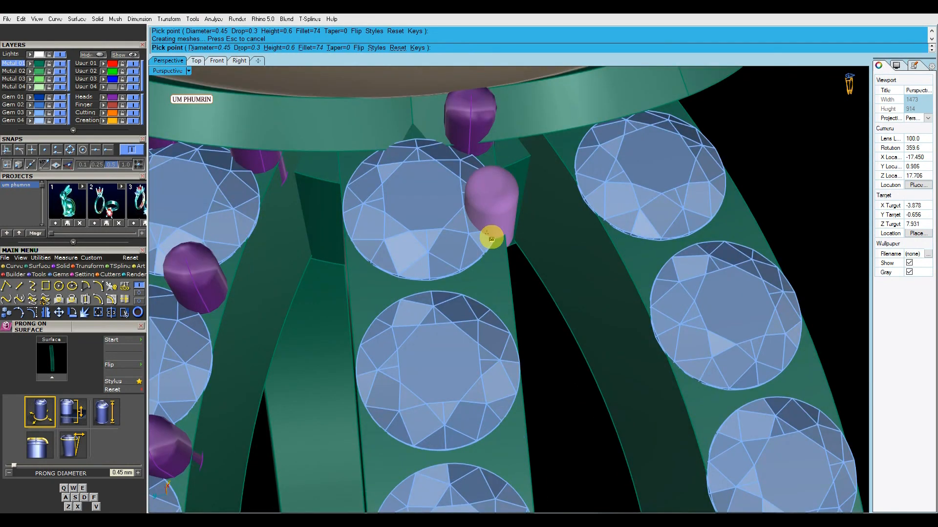
pyautogui.scroll(-2, 490, 245)
pyautogui.moveTo(491, 263)
pyautogui.mouseDown(button='right')
pyautogui.moveTo(490, 272)
pyautogui.moveTo(489, 259)
pyautogui.mouseUp(button='right')
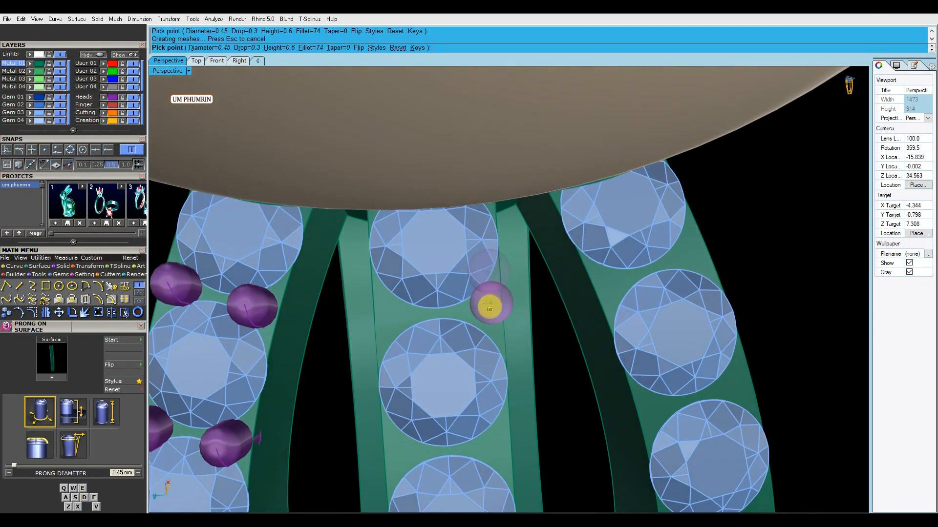
pyautogui.scroll(5, 488, 309)
pyautogui.click(475, 311)
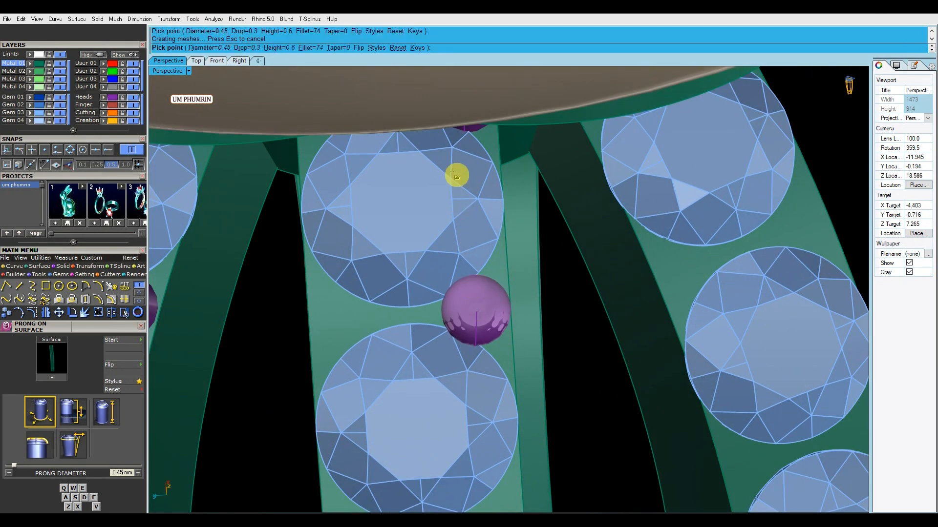
pyautogui.keyDown('shift'); pyautogui.moveTo(494, 348); pyautogui.dragTo(479, 229, button='right'); pyautogui.keyUp('shift')
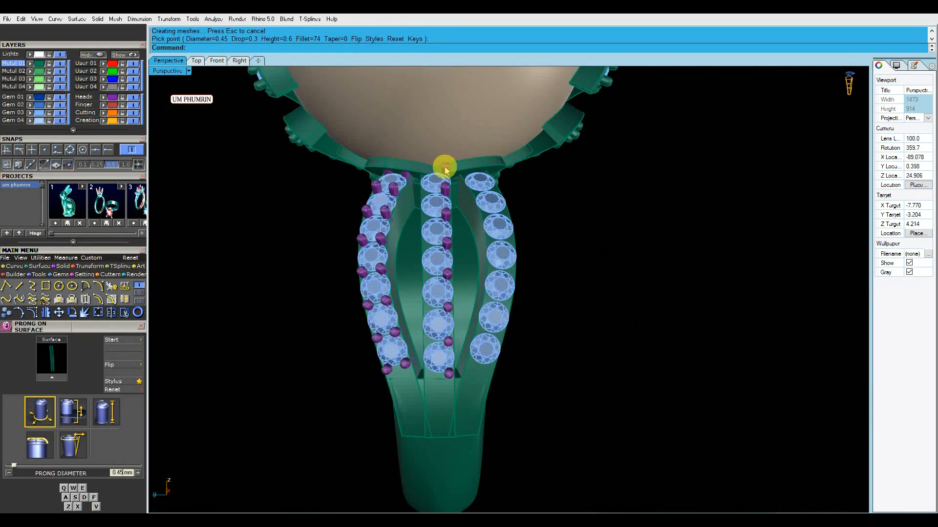
# Mirror the middle rear band's row of prongs to the other side of its gems, starting the mirror plane at 0.
pyautogui.click(445, 170)
pyautogui.keyDown('shift'); pyautogui.click(446, 190); pyautogui.keyUp('shift')
pyautogui.keyDown('shift'); pyautogui.click(447, 216); pyautogui.keyUp('shift')
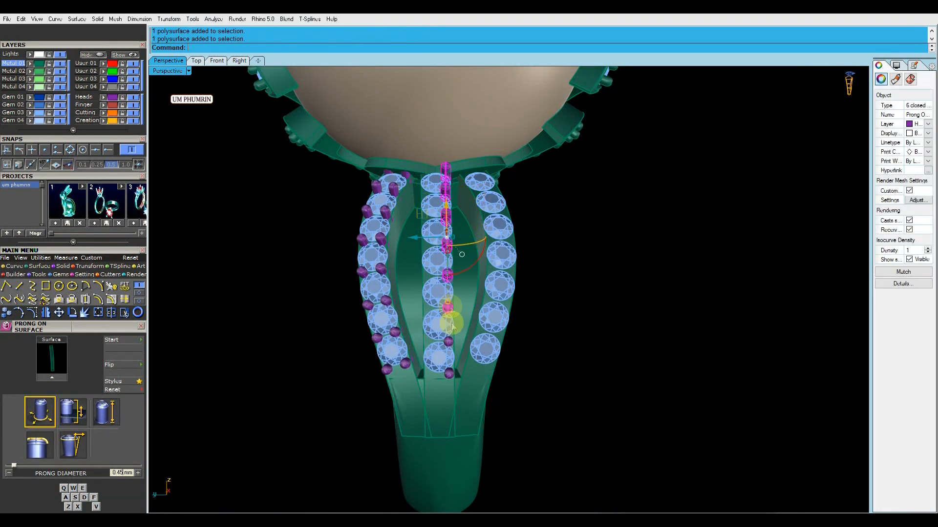
pyautogui.keyDown('shift'); pyautogui.click(446, 343); pyautogui.keyUp('shift')
pyautogui.keyDown('shift'); pyautogui.click(448, 374); pyautogui.keyUp('shift')
pyautogui.scroll(-3, 487, 292)
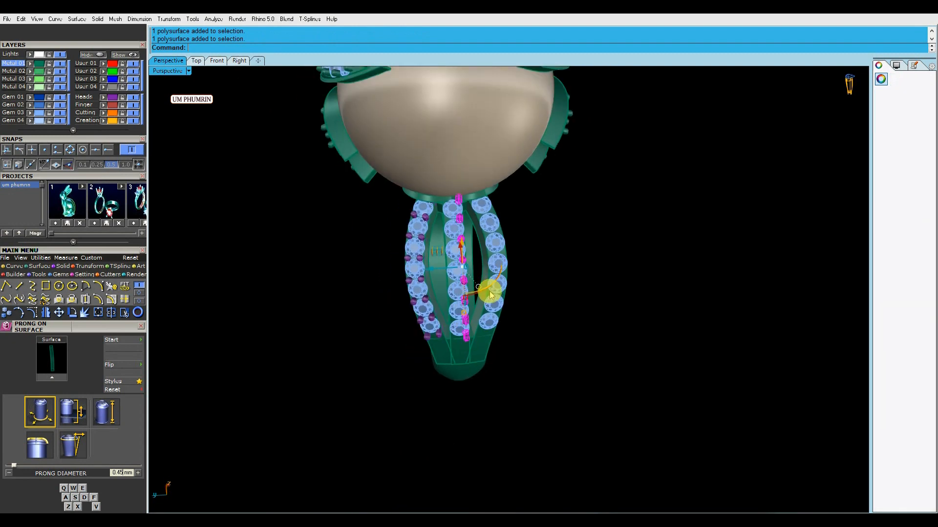
pyautogui.click(45, 313)
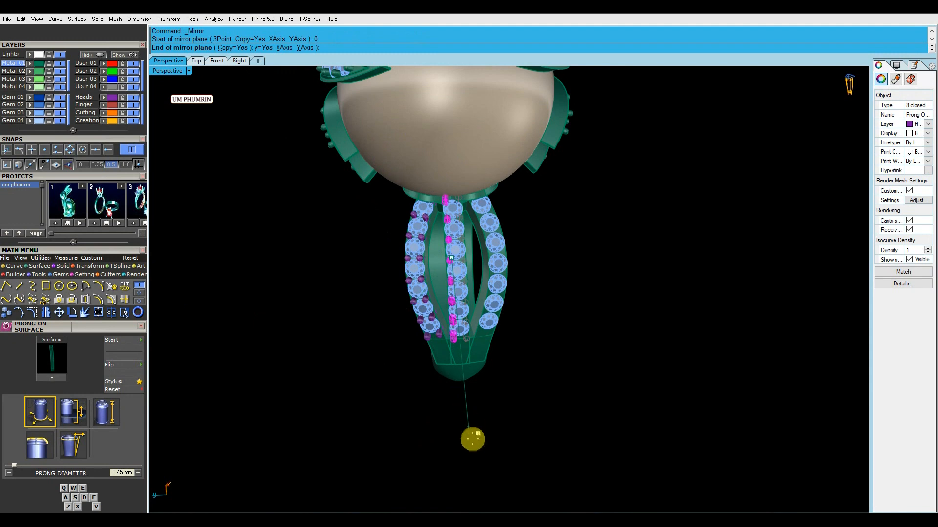
pyautogui.click(478, 434)
# Group both rows of prongs on the middle rear band and assign them to the Metal 01 layer.
pyautogui.keyDown('shift'); pyautogui.click(455, 334); pyautogui.keyUp('shift')
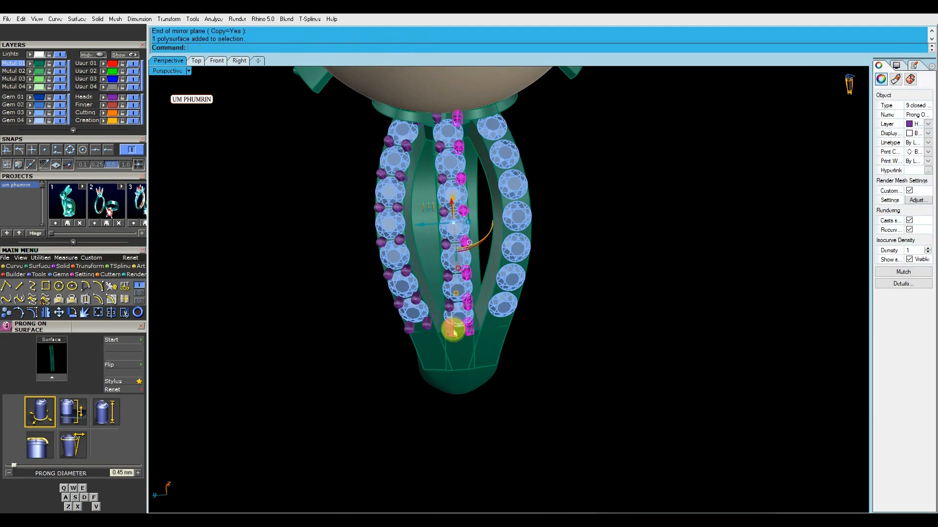
pyautogui.keyDown('shift'); pyautogui.click(446, 278); pyautogui.keyUp('shift')
pyautogui.keyDown('shift'); pyautogui.click(444, 248); pyautogui.keyUp('shift')
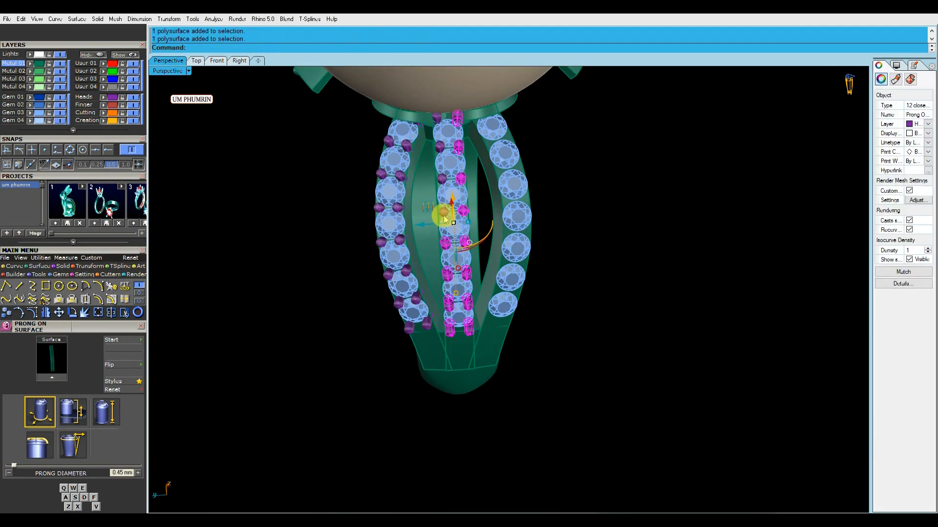
pyautogui.keyDown('shift'); pyautogui.click(443, 178); pyautogui.keyUp('shift')
pyautogui.keyDown('shift'); pyautogui.click(439, 148); pyautogui.keyUp('shift')
pyautogui.keyDown('shift'); pyautogui.click(437, 118); pyautogui.keyUp('shift')
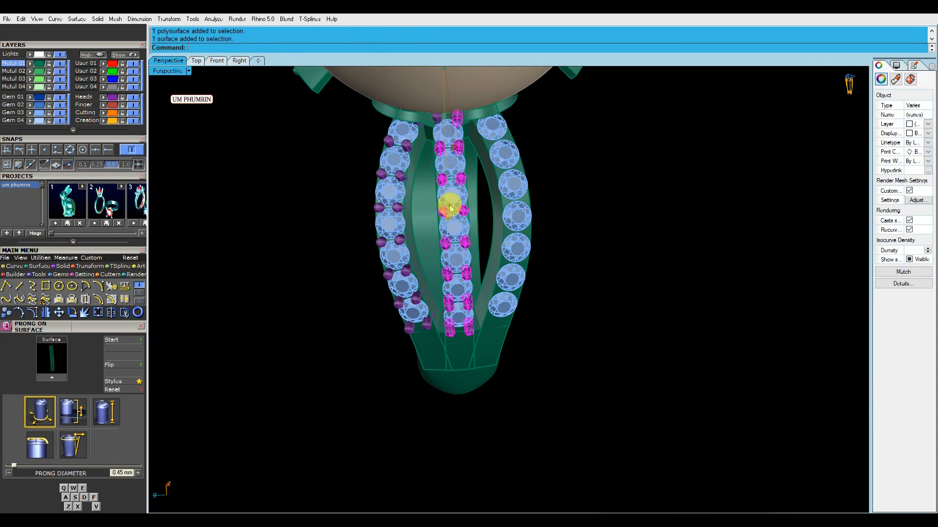
pyautogui.keyDown('shift'); pyautogui.click(437, 119); pyautogui.keyUp('shift')
pyautogui.keyDown('ctrl'); pyautogui.click(435, 137); pyautogui.keyUp('ctrl')
pyautogui.scroll(-8, 450, 247)
pyautogui.moveTo(508, 241); pyautogui.dragTo(584, 205, button='right')
pyautogui.write('g')
pyautogui.press('Return')
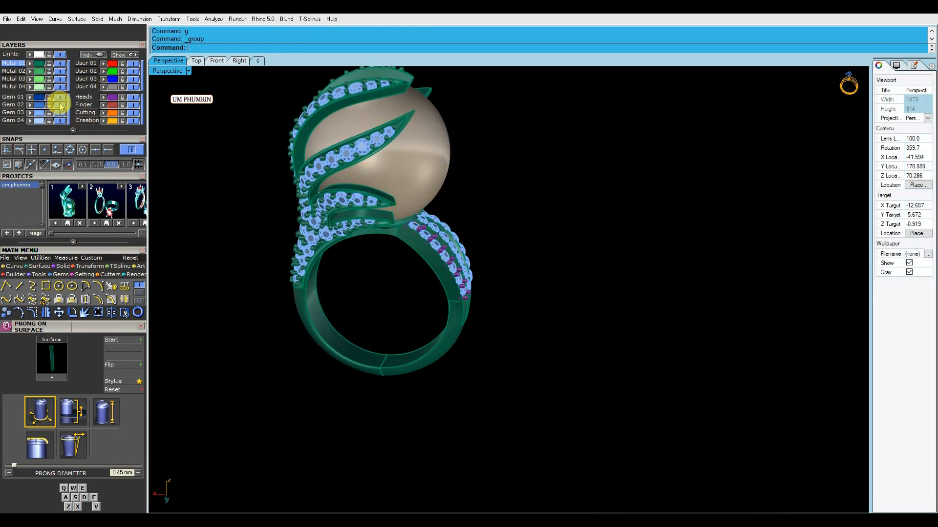
pyautogui.click(31, 64)
pyautogui.click(225, 158)
# Select the outer rear band's prongs through the Heads layer and group them.
pyautogui.rightClick(105, 98)
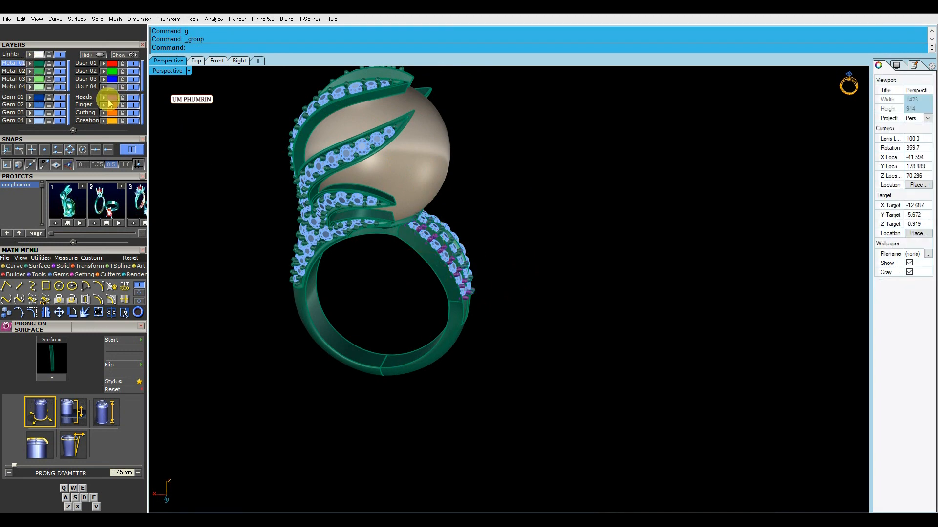
pyautogui.moveTo(360, 221); pyautogui.dragTo(347, 232, button='right')
pyautogui.write('g')
pyautogui.press('Return')
pyautogui.press('Escape')
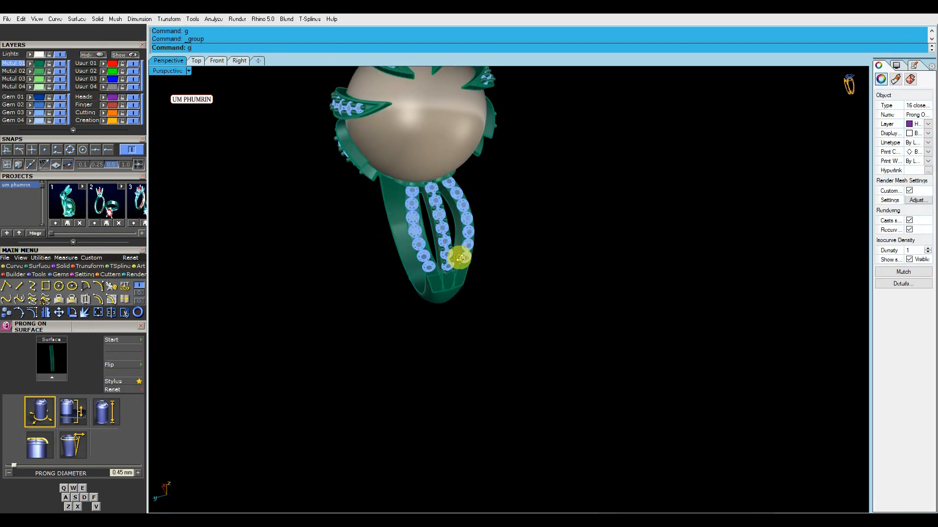
# Mirror the outer rear band's prong group onto the opposite outer band, starting the mirror plane at 0.
pyautogui.moveTo(457, 255); pyautogui.dragTo(441, 270, button='right')
pyautogui.click(442, 269)
pyautogui.write('mi')
pyautogui.press('Return')
pyautogui.write('0')
pyautogui.press('Return')
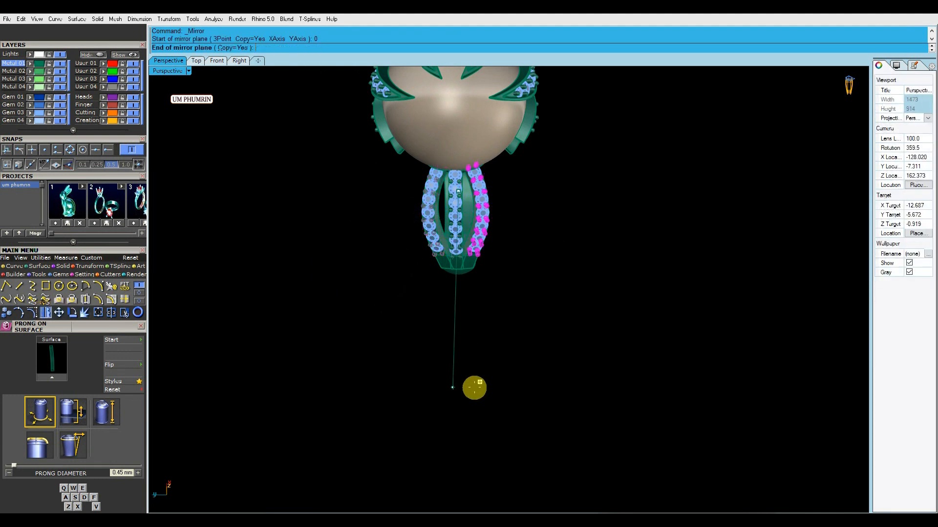
pyautogui.click(474, 388)
# Select all prongs on the Heads layer, group them and assign them to the Metal 01 layer.
pyautogui.moveTo(514, 387); pyautogui.dragTo(481, 325, button='right')
pyautogui.click(113, 98)
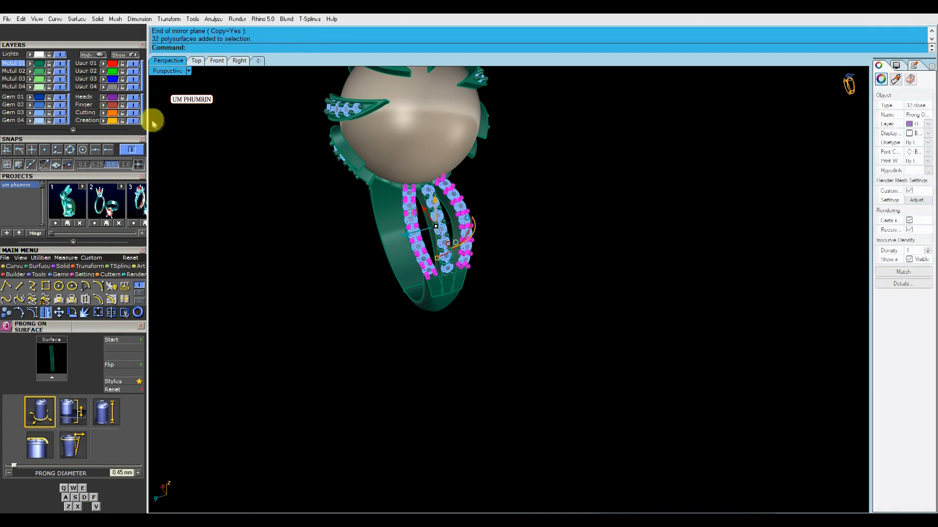
pyautogui.moveTo(427, 241); pyautogui.dragTo(439, 231, button='right')
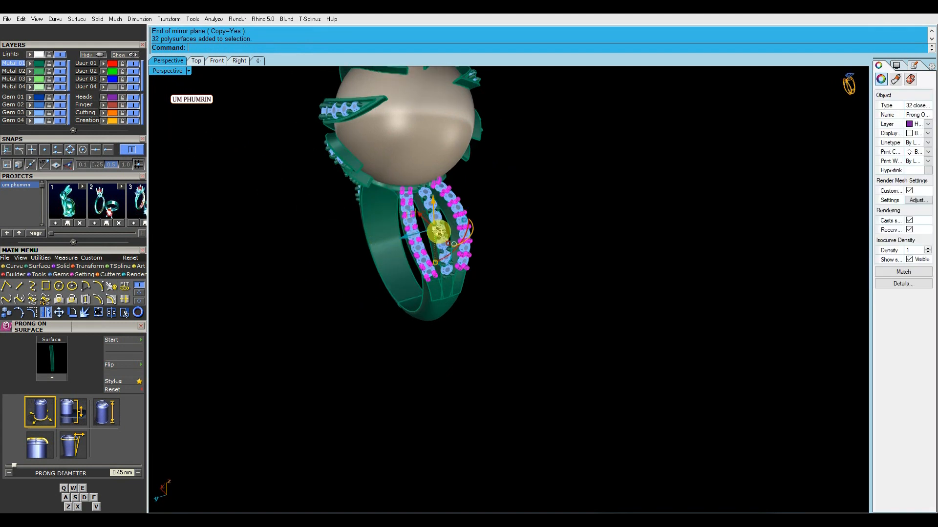
pyautogui.write('g')
pyautogui.press('Return')
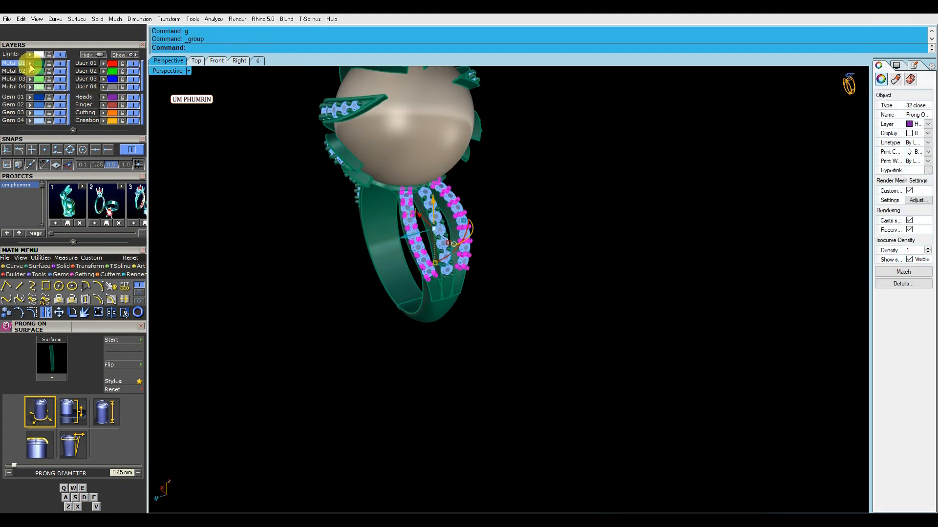
pyautogui.click(252, 215)
# Zoom to the complete ring model and examine the finished prong setting from the side.
pyautogui.moveTo(418, 215); pyautogui.dragTo(499, 303, button='right')
pyautogui.click(497, 298)
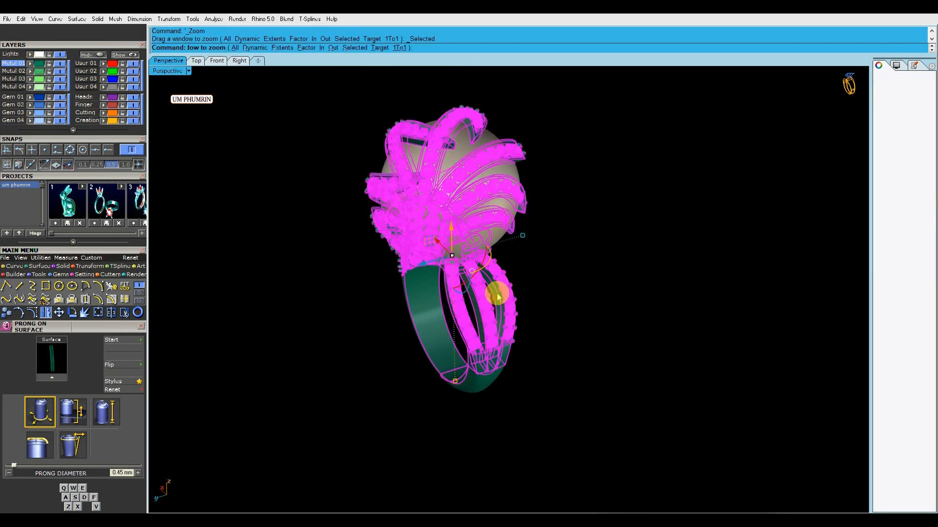
pyautogui.click(681, 321)
pyautogui.moveTo(681, 322); pyautogui.dragTo(435, 281, button='right')
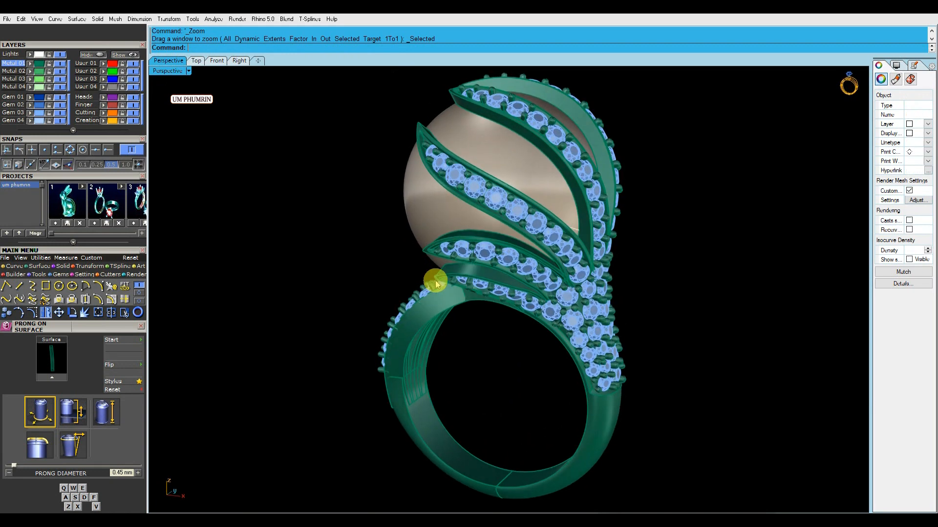
pyautogui.hotkey('ctrl', 'a')
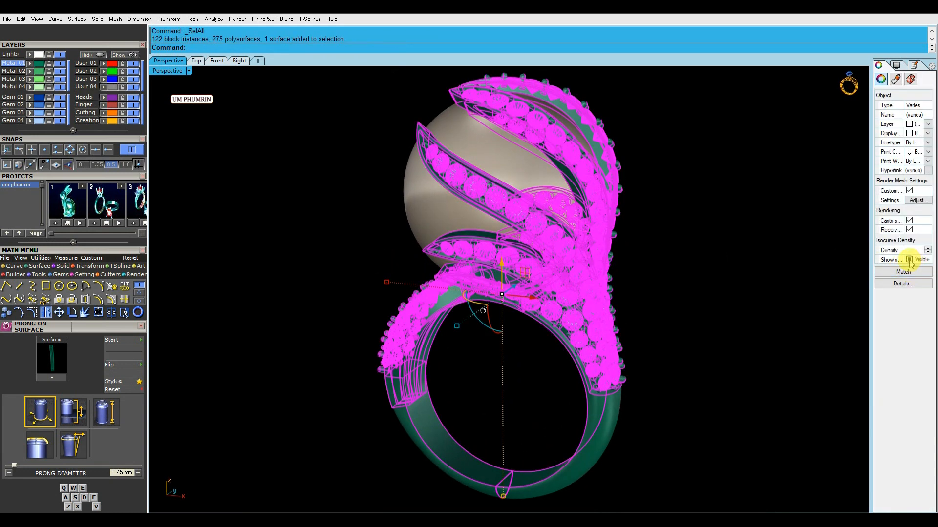
pyautogui.click(736, 248)
# Try the Plastic display mode in the perspective viewport.
pyautogui.click(188, 71)
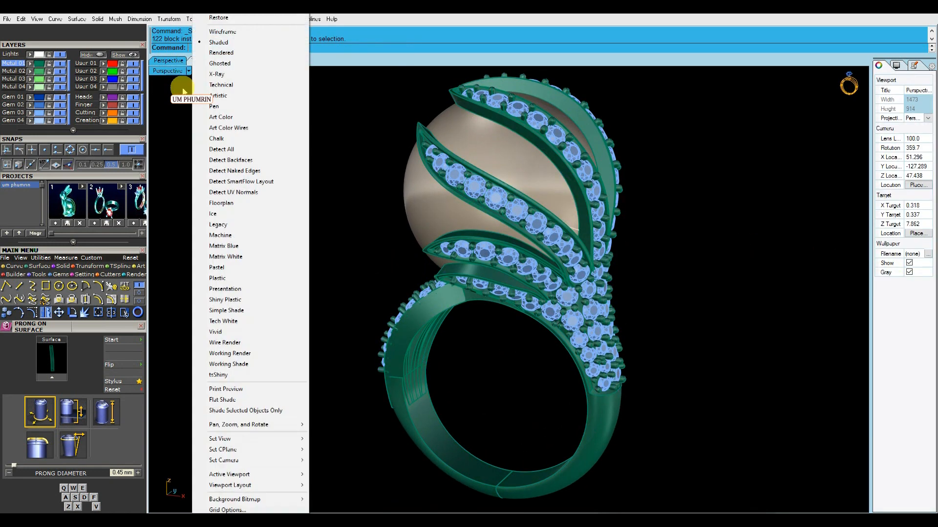
pyautogui.click(236, 276)
pyautogui.scroll(-3, 410, 275)
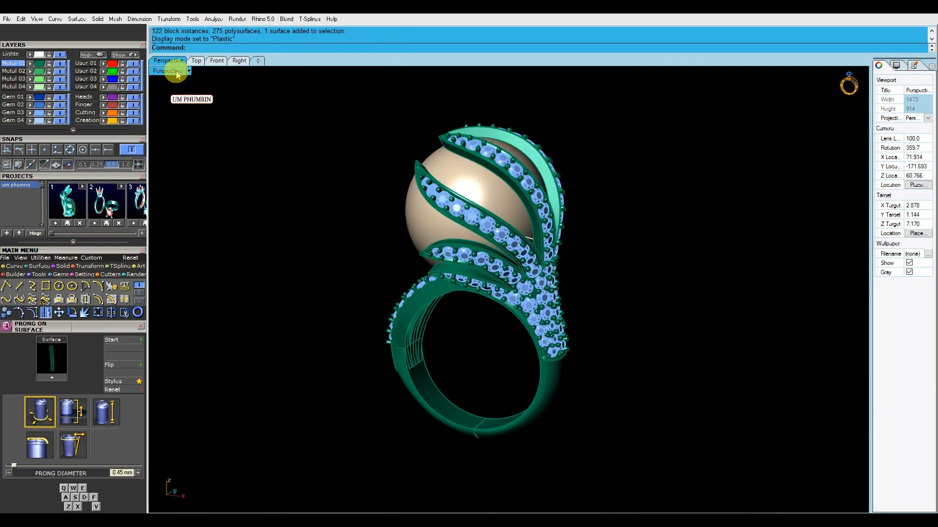
# Set the perspective viewport to the Working Shade display mode and turn off its surface isocurves and edges.
pyautogui.click(177, 75)
pyautogui.click(251, 364)
pyautogui.moveTo(380, 337); pyautogui.dragTo(473, 318, button='right')
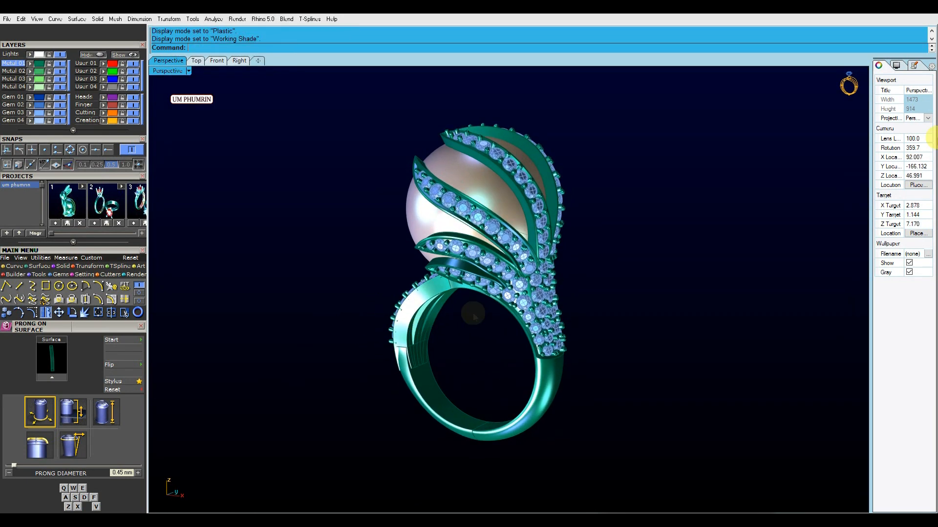
pyautogui.click(896, 67)
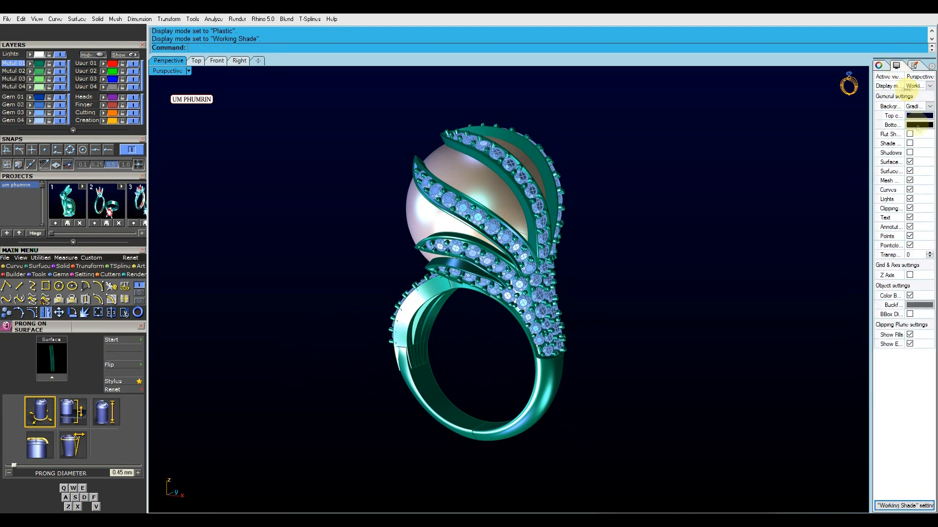
pyautogui.click(909, 171)
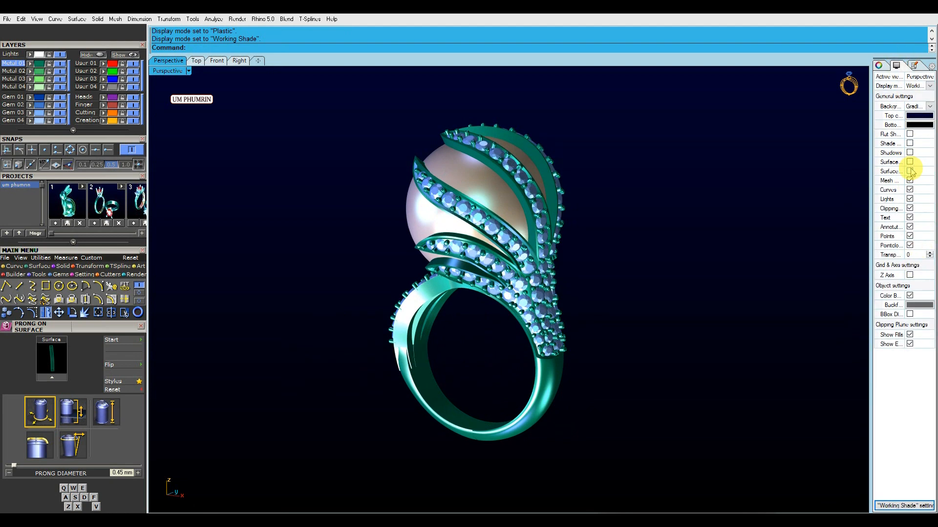
pyautogui.moveTo(635, 244); pyautogui.dragTo(657, 276, button='right')
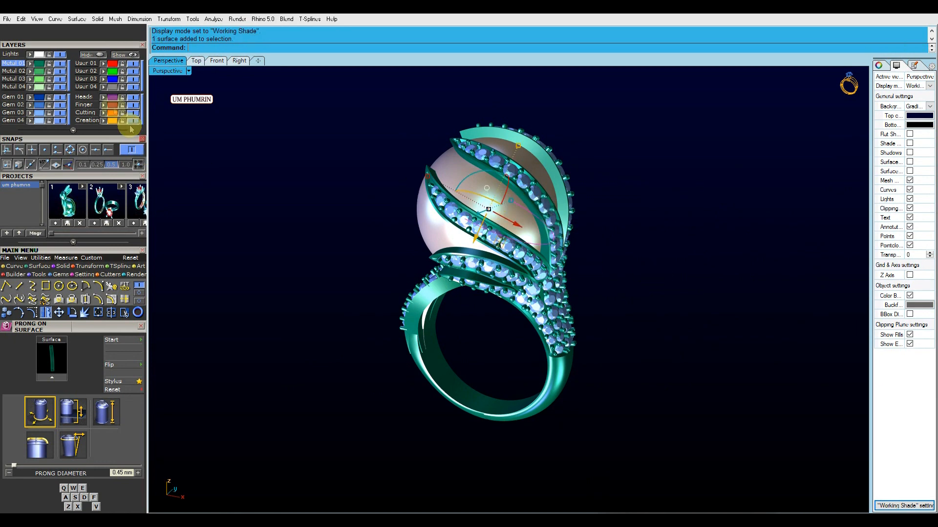
# Assign the pearl to the red User 01 layer and inspect the recoloured ring from several sides.
pyautogui.click(104, 64)
pyautogui.moveTo(355, 167); pyautogui.dragTo(571, 211, button='right')
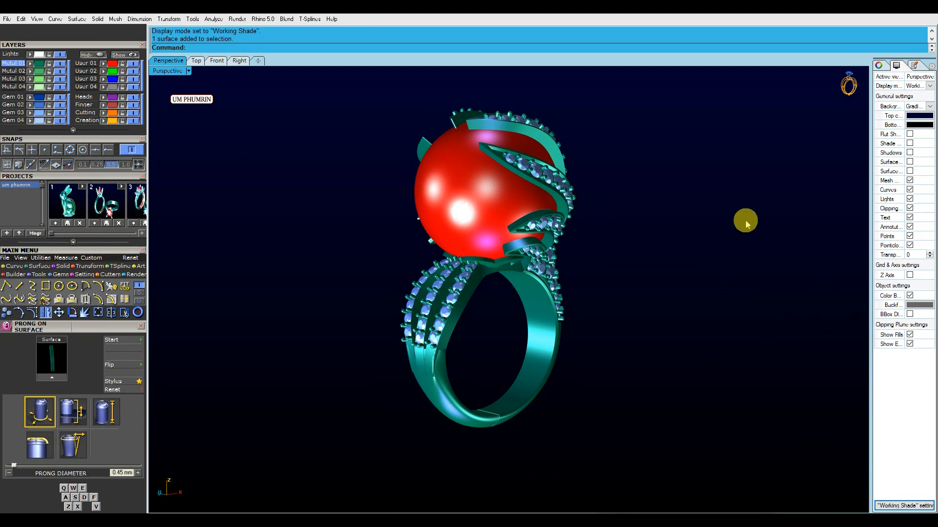
pyautogui.moveTo(722, 236); pyautogui.dragTo(734, 287, button='right')
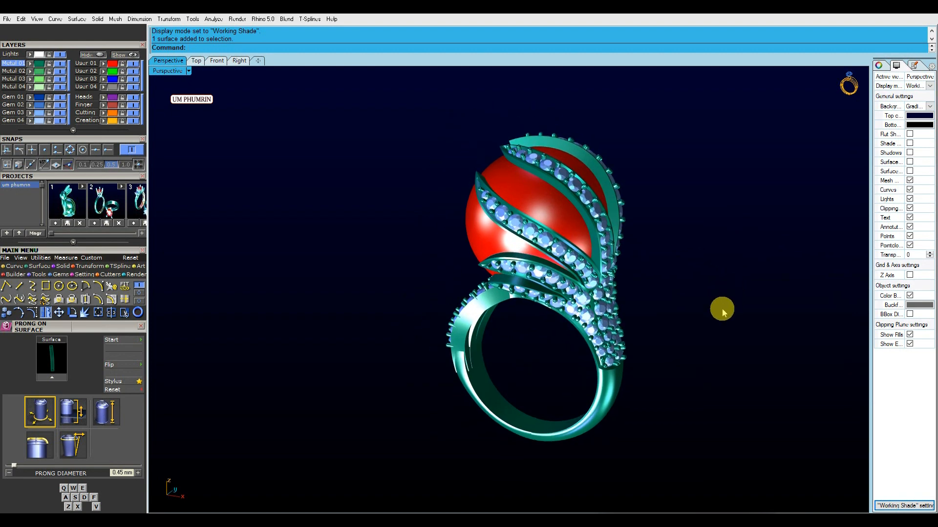
pyautogui.moveTo(728, 285); pyautogui.dragTo(699, 262, button='right')
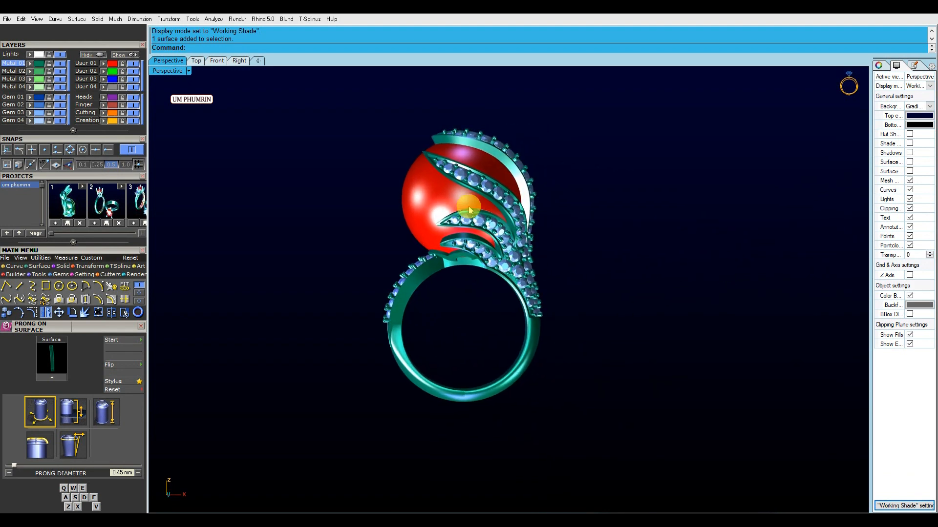
pyautogui.moveTo(481, 211); pyautogui.dragTo(272, 145, button='right')
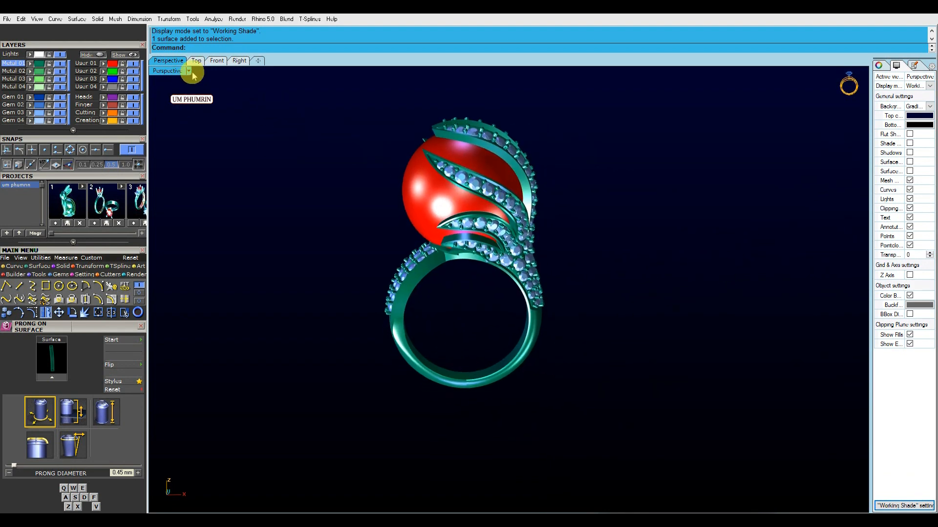
# Select the entire ring with its pearl, gems and prongs and group it.
pyautogui.scroll(-3, 456, 186)
pyautogui.moveTo(561, 394); pyautogui.dragTo(326, 111)
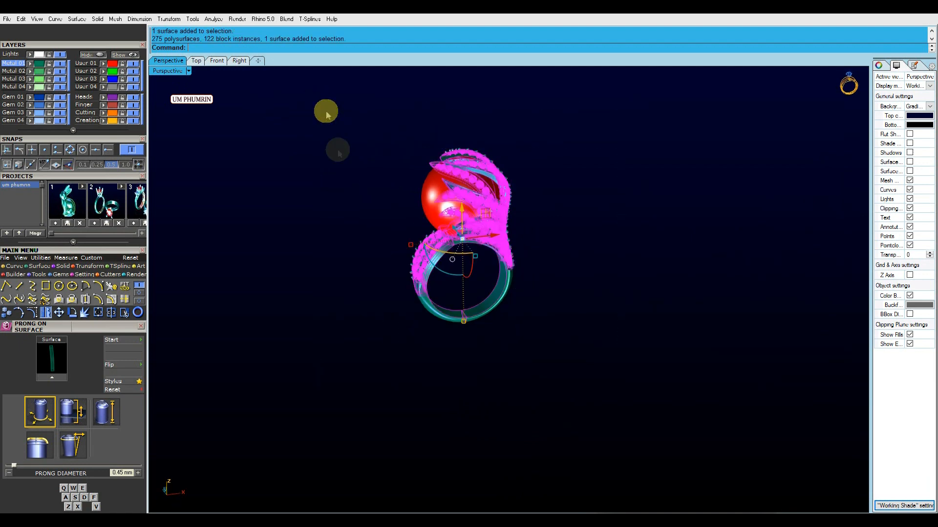
pyautogui.moveTo(438, 205); pyautogui.dragTo(457, 223, button='right')
pyautogui.write('g')
pyautogui.press('Return')
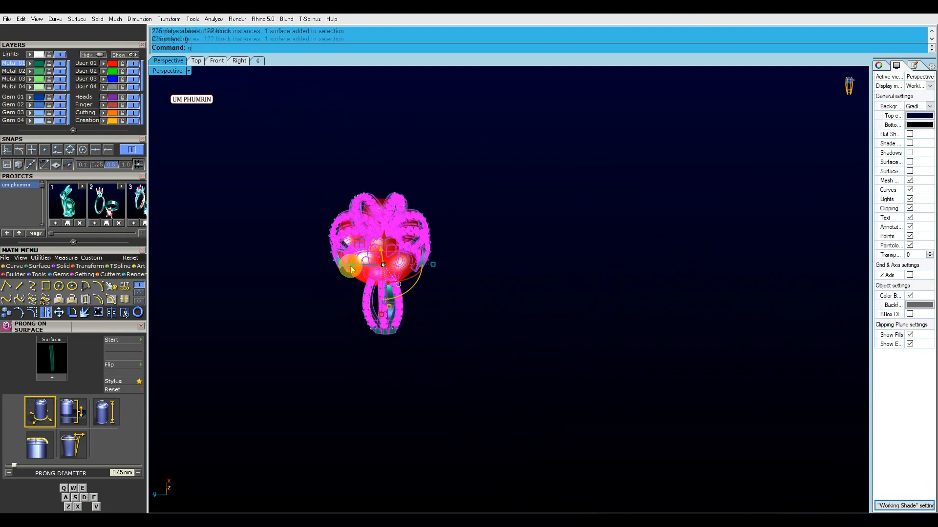
# Duplicate the grouped ring beside the original and rotate the copy onto its side.
pyautogui.moveTo(351, 269); pyautogui.dragTo(463, 271)
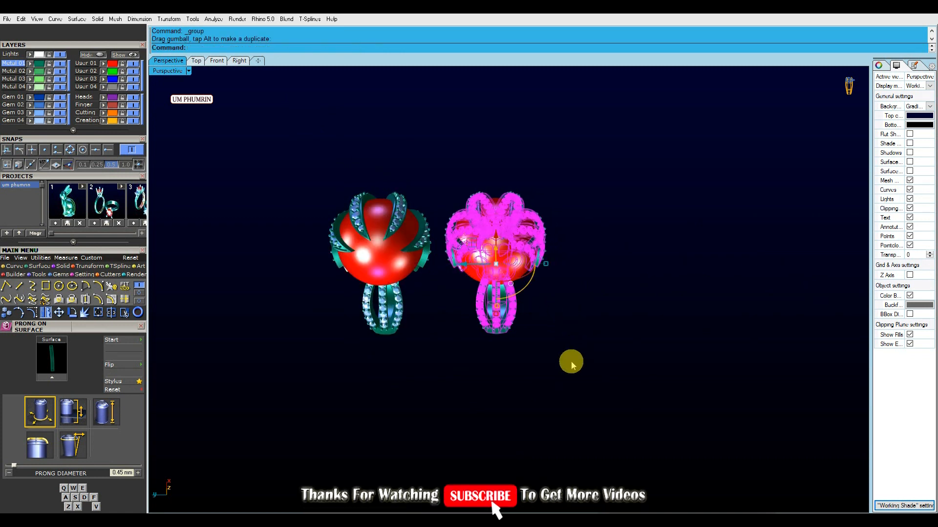
pyautogui.moveTo(571, 361); pyautogui.dragTo(571, 281, button='right')
pyautogui.moveTo(526, 305); pyautogui.dragTo(469, 316)
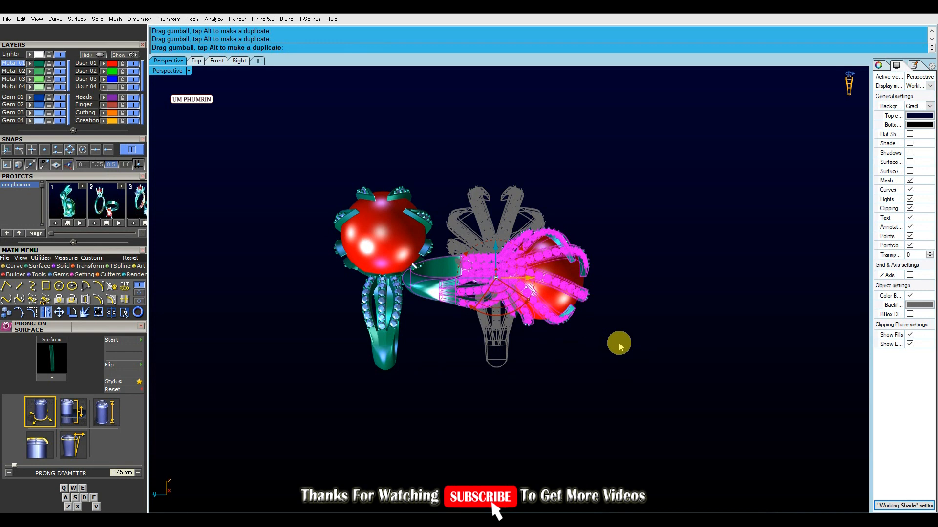
# Lower the rotated ring copy and shift it along its red gumball axis to arrange it beside the upright ring.
pyautogui.moveTo(604, 343); pyautogui.dragTo(515, 272, button='right')
pyautogui.moveTo(506, 266); pyautogui.dragTo(506, 298)
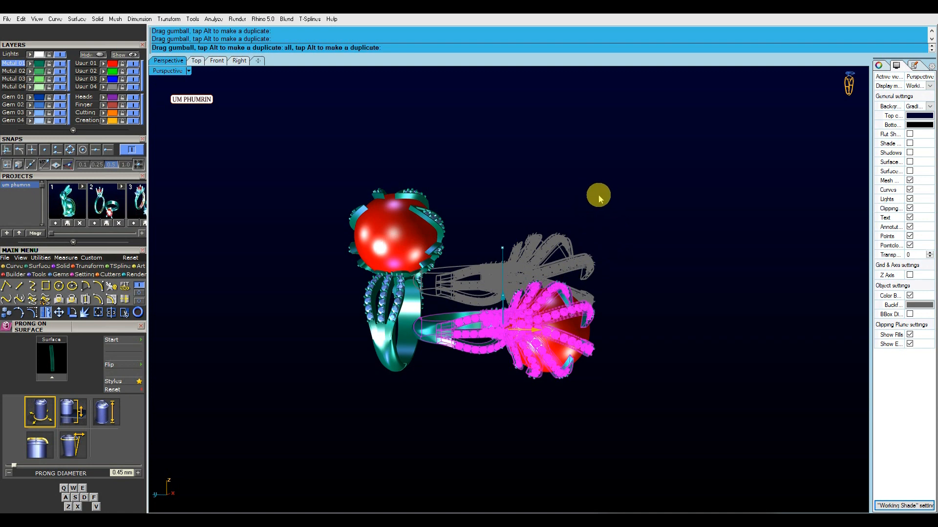
pyautogui.moveTo(584, 245); pyautogui.dragTo(589, 316, button='right')
pyautogui.scroll(4, 550, 314)
pyautogui.moveTo(522, 357); pyautogui.dragTo(462, 299)
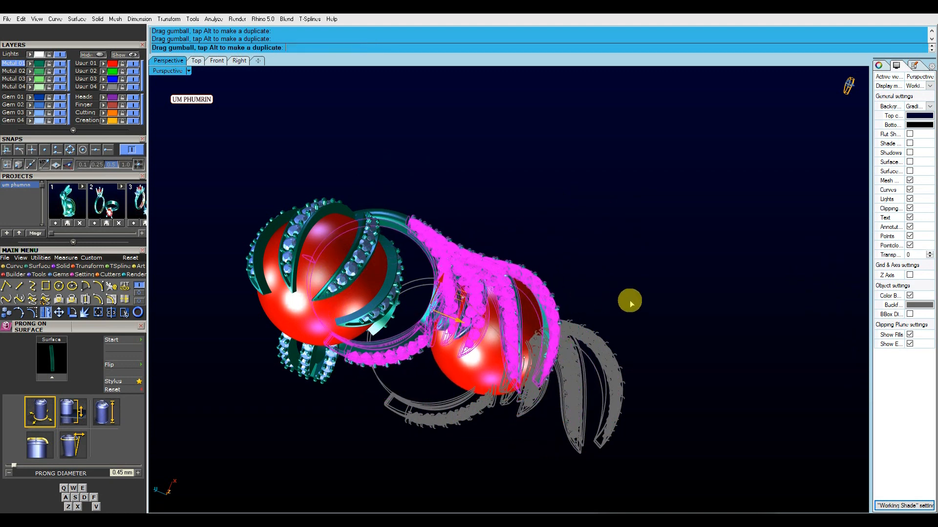